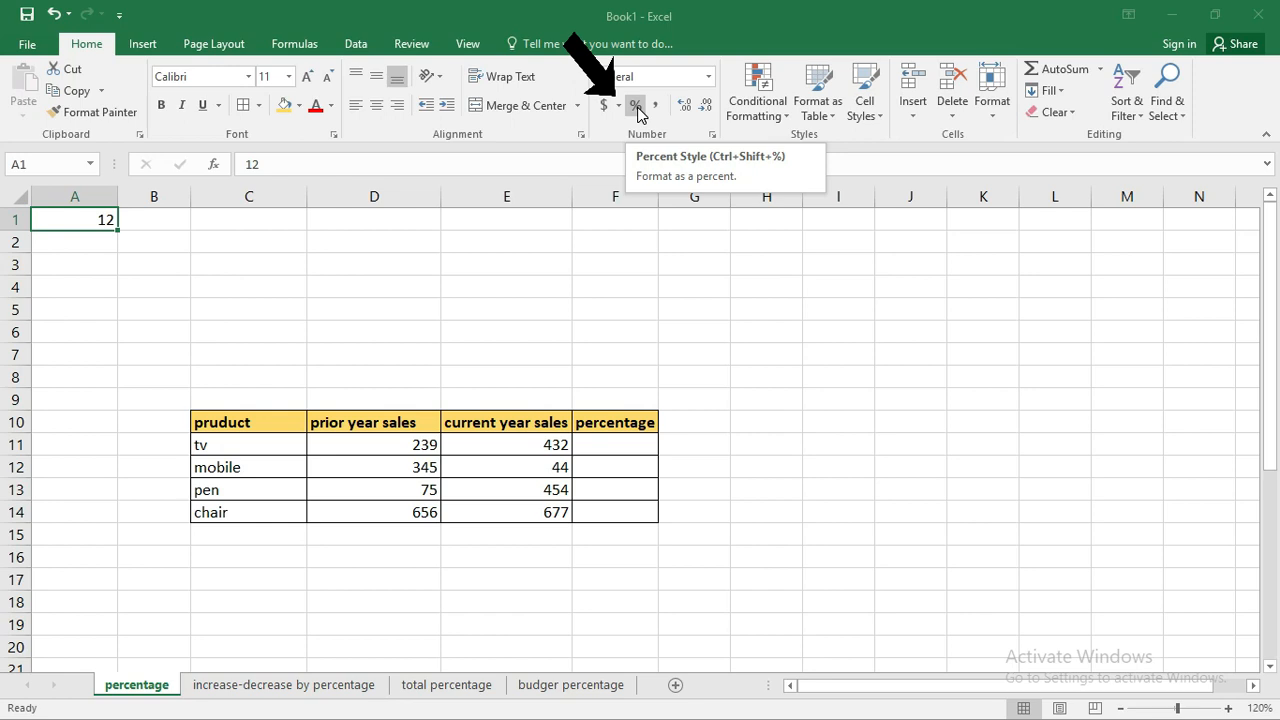
- Apply the percent style to cell A1, and enter 0.7 in A2 with the same percent style
left_click(638, 108)
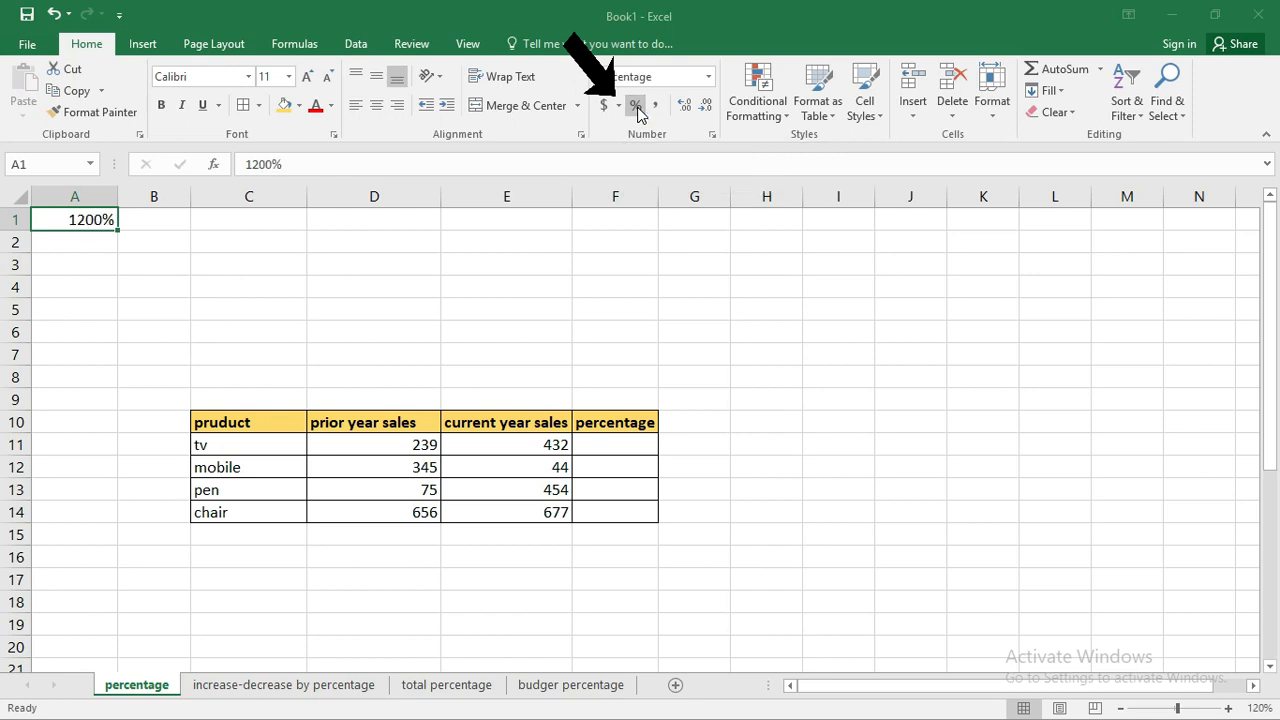
left_click(107, 246)
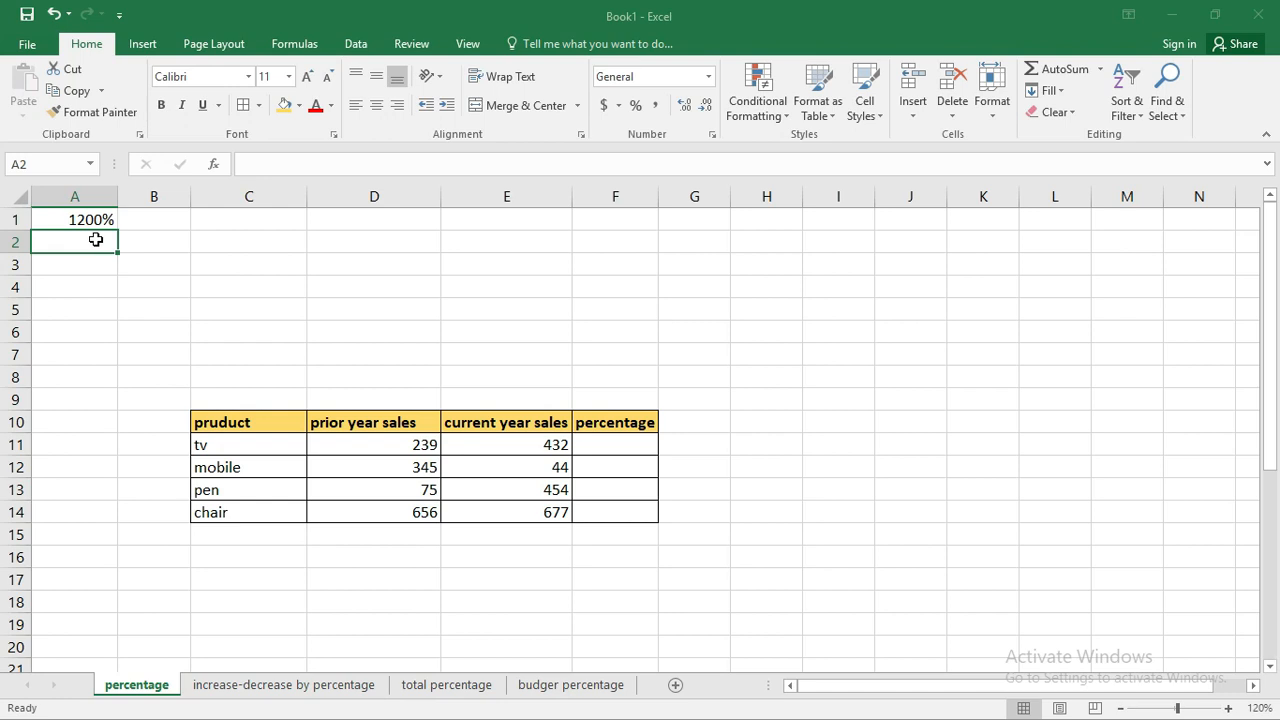
type("0.")
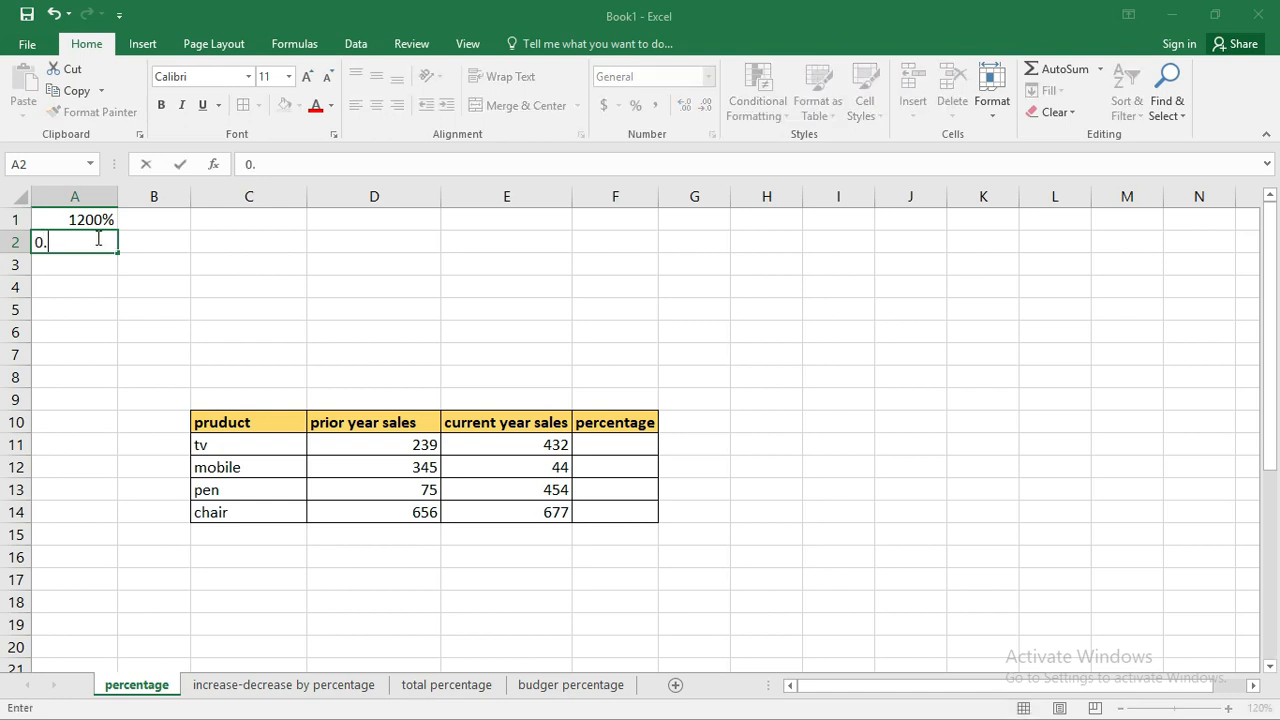
type("7")
key("Return")
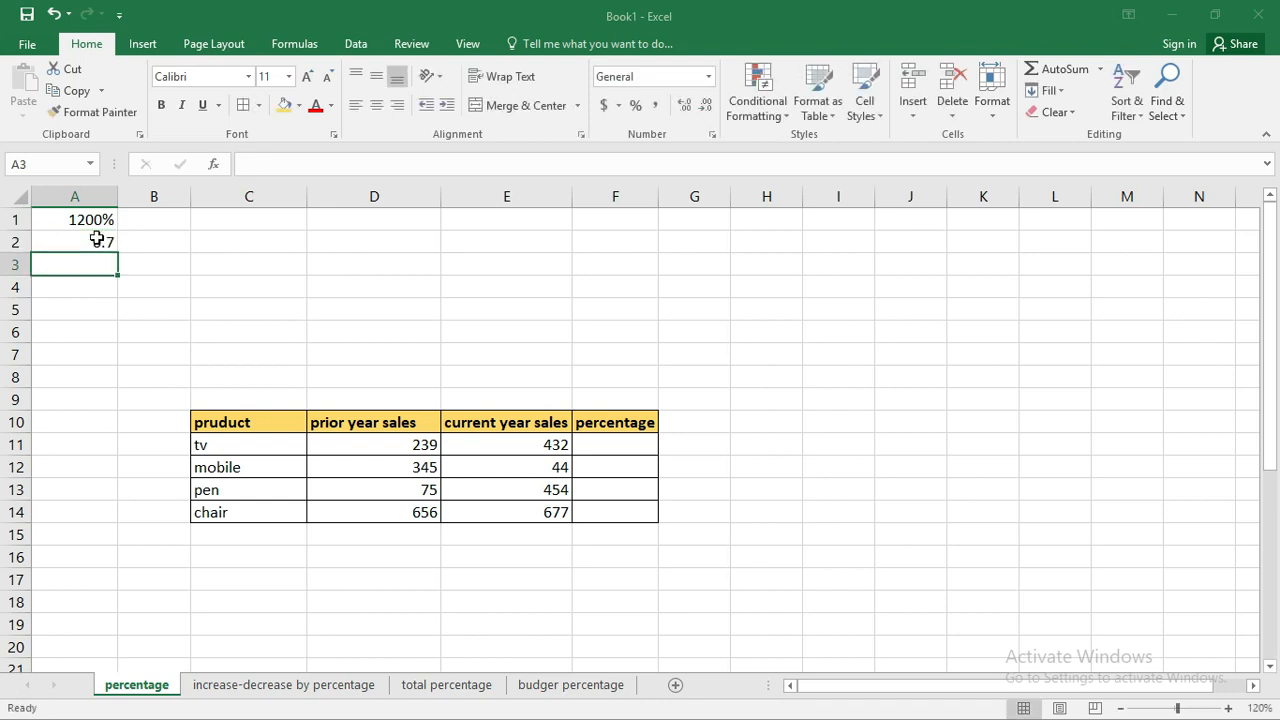
left_click(97, 238)
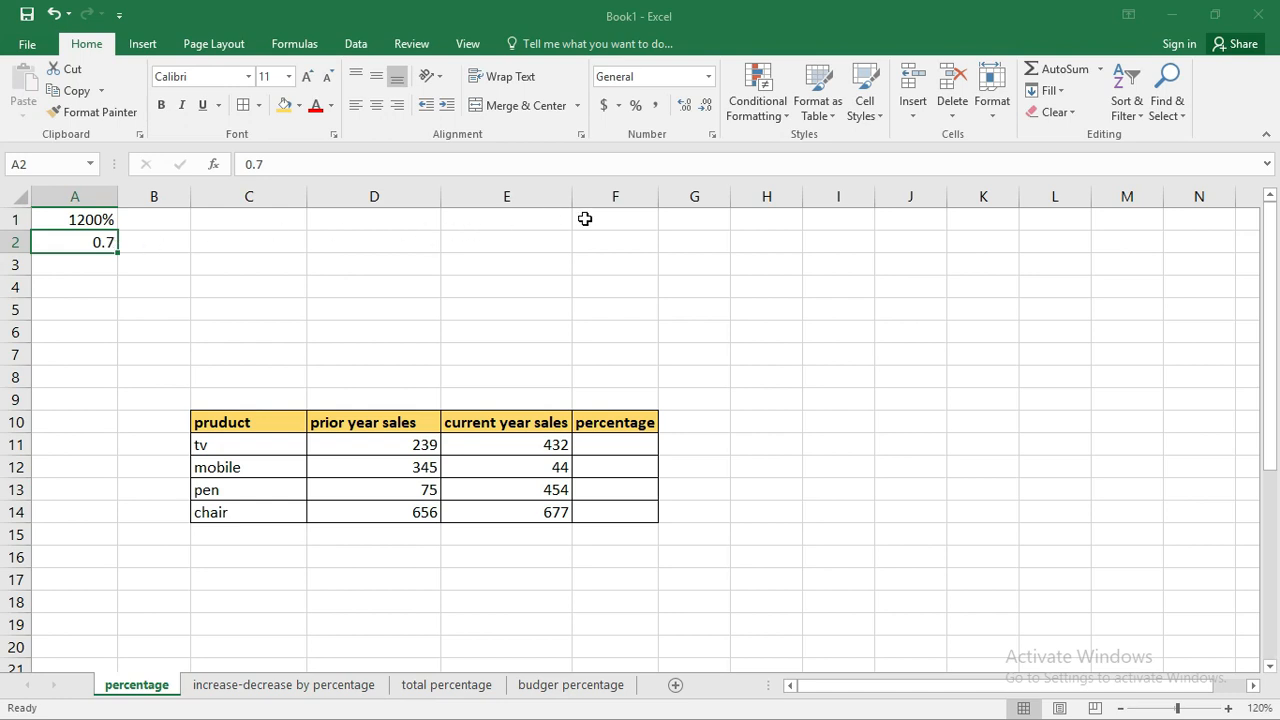
left_click(634, 106)
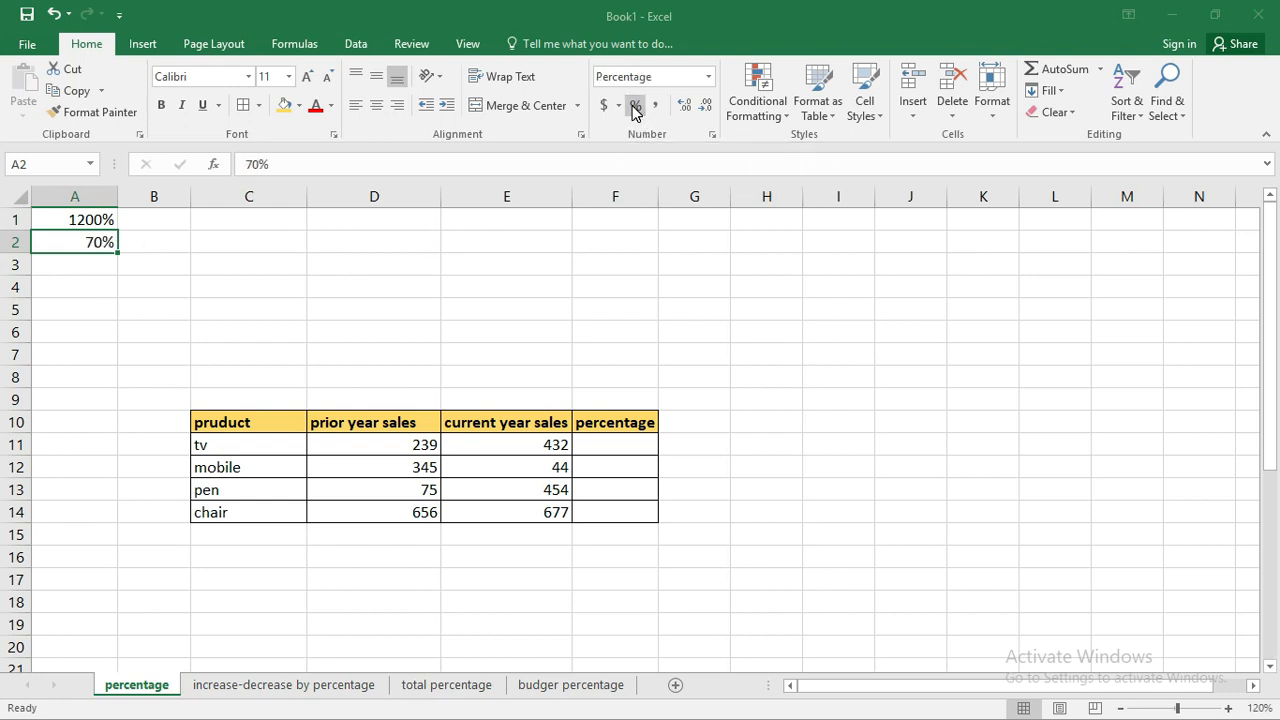
- Enter 0.12 in cell A3 and format it as a percentage
left_click(101, 271)
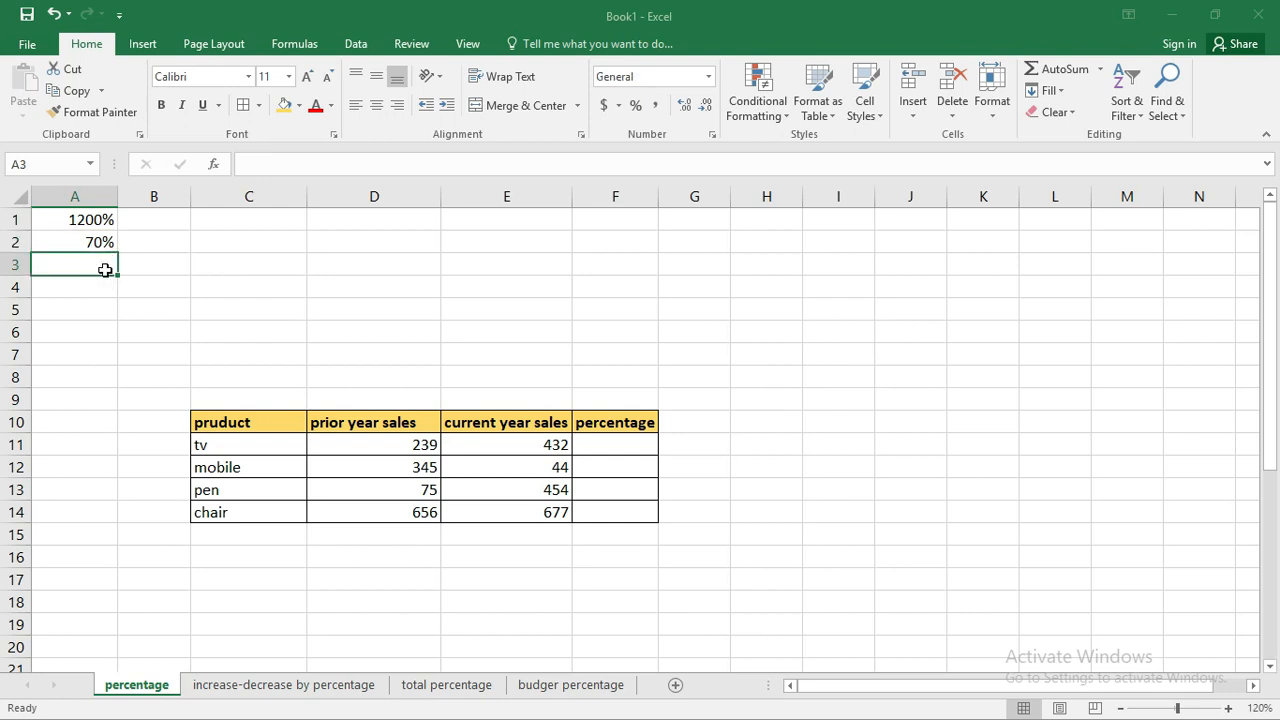
type("0.12")
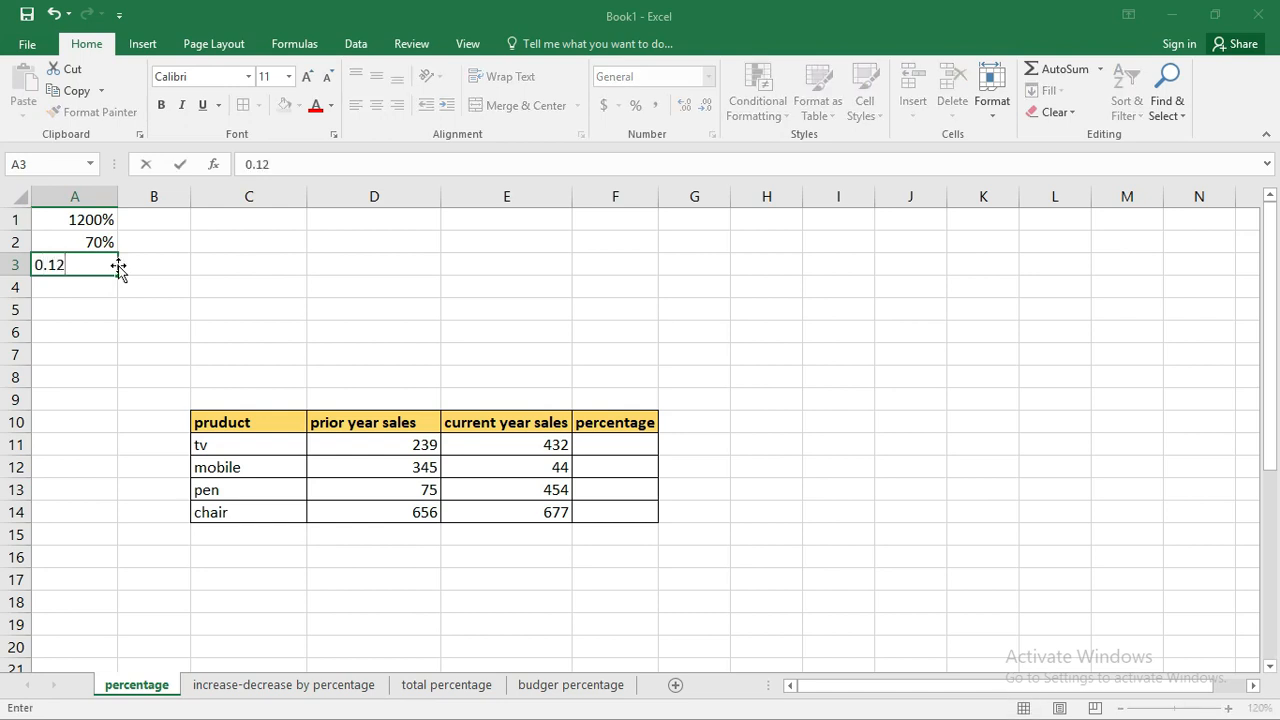
left_click(103, 292)
left_click(95, 264)
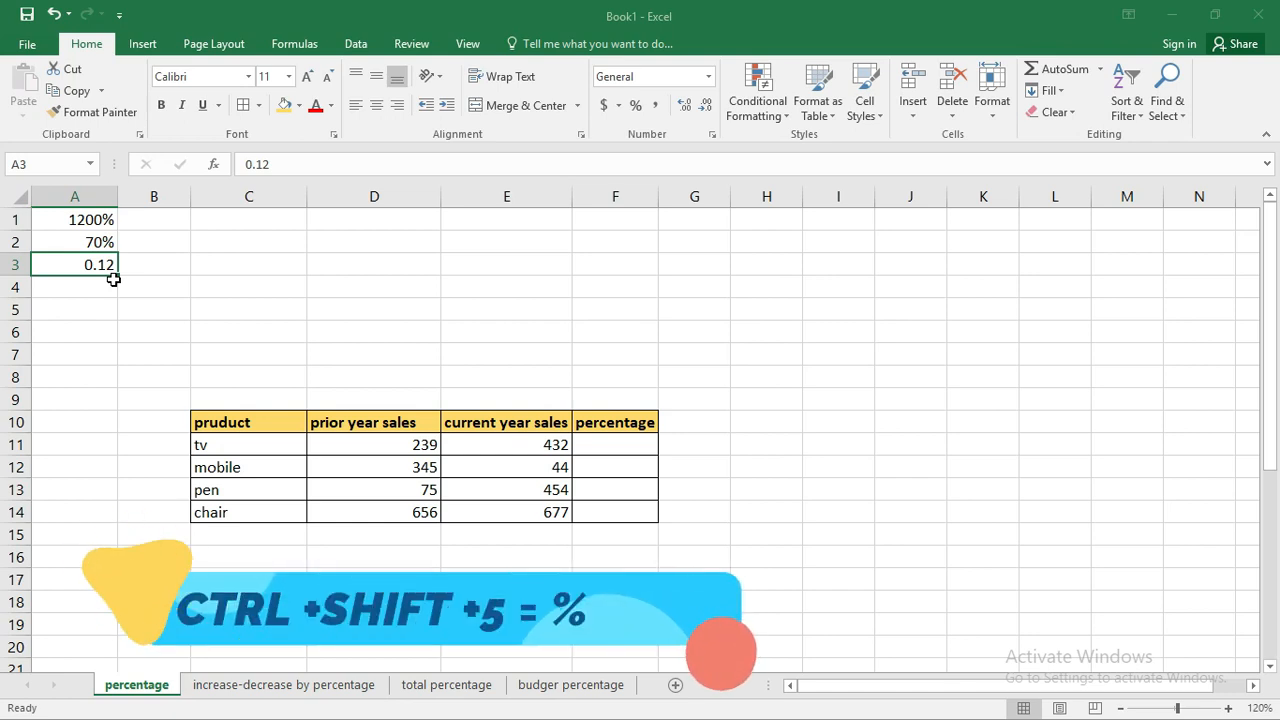
key("ctrl+shift+5")
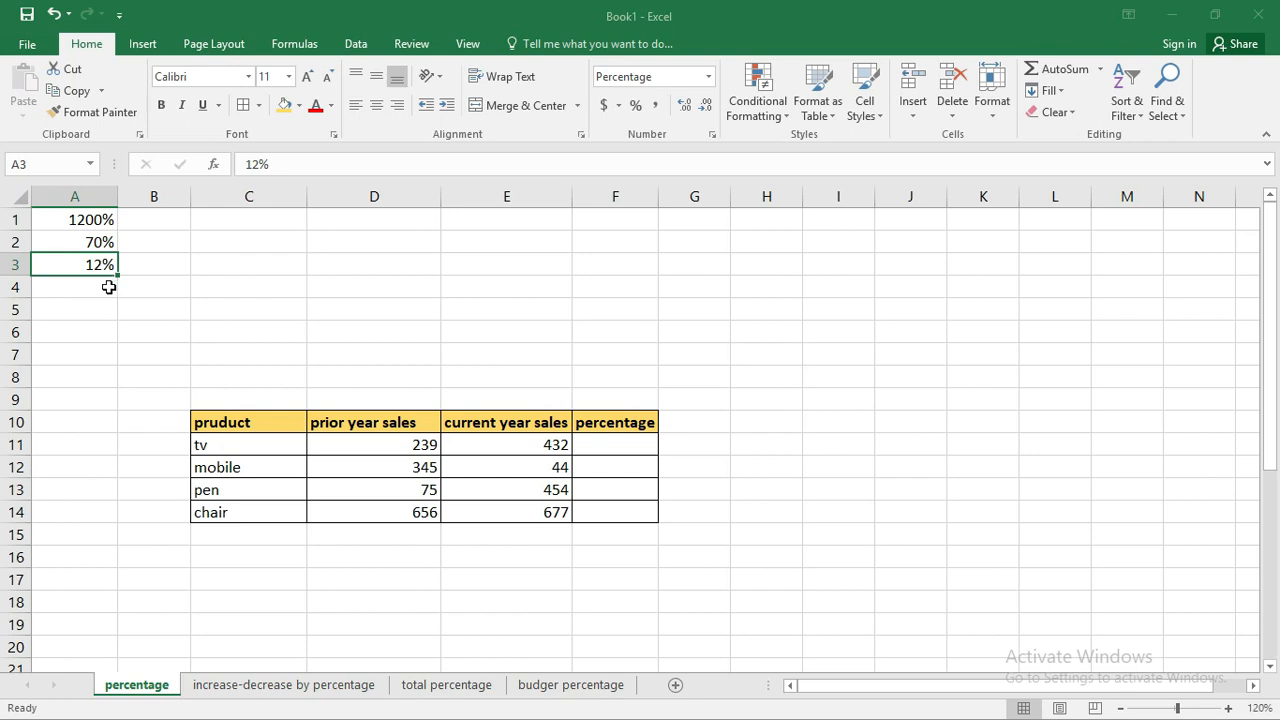
left_click(108, 287)
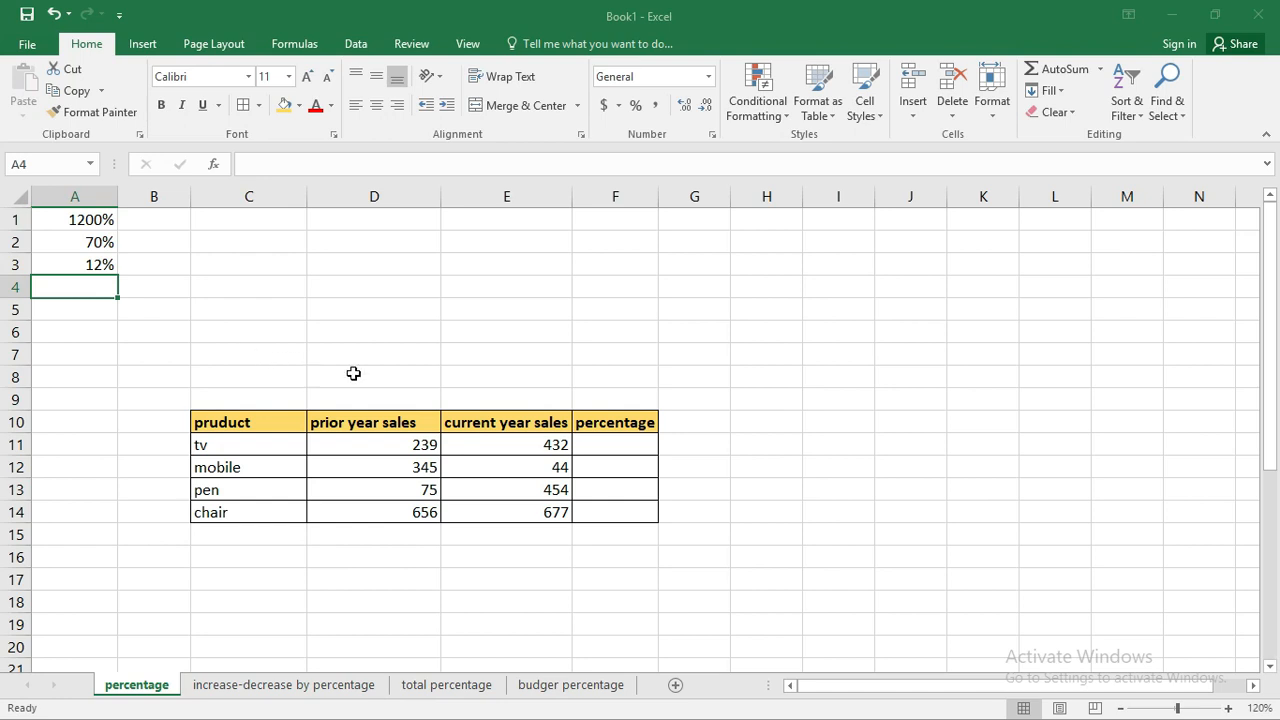
- Enter the formula =E11-D11/D11 in F11 for the tv row and format the cell as a percentage
left_click(600, 448)
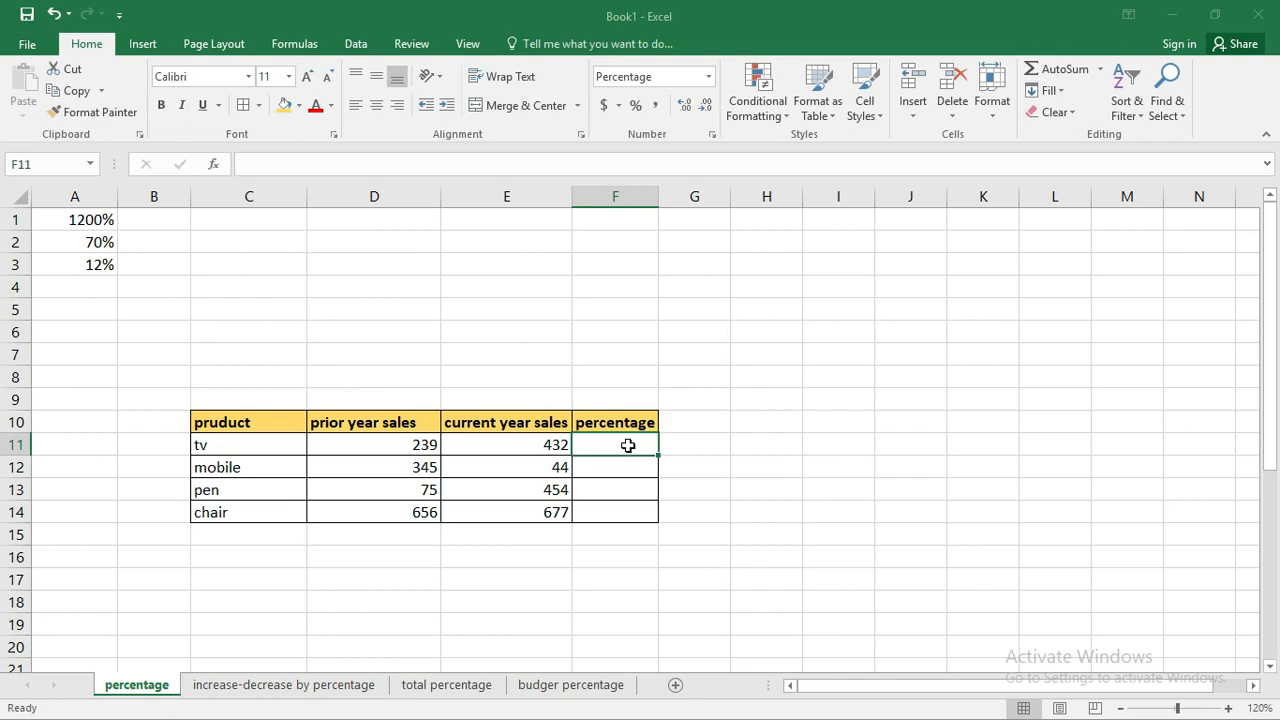
type("=")
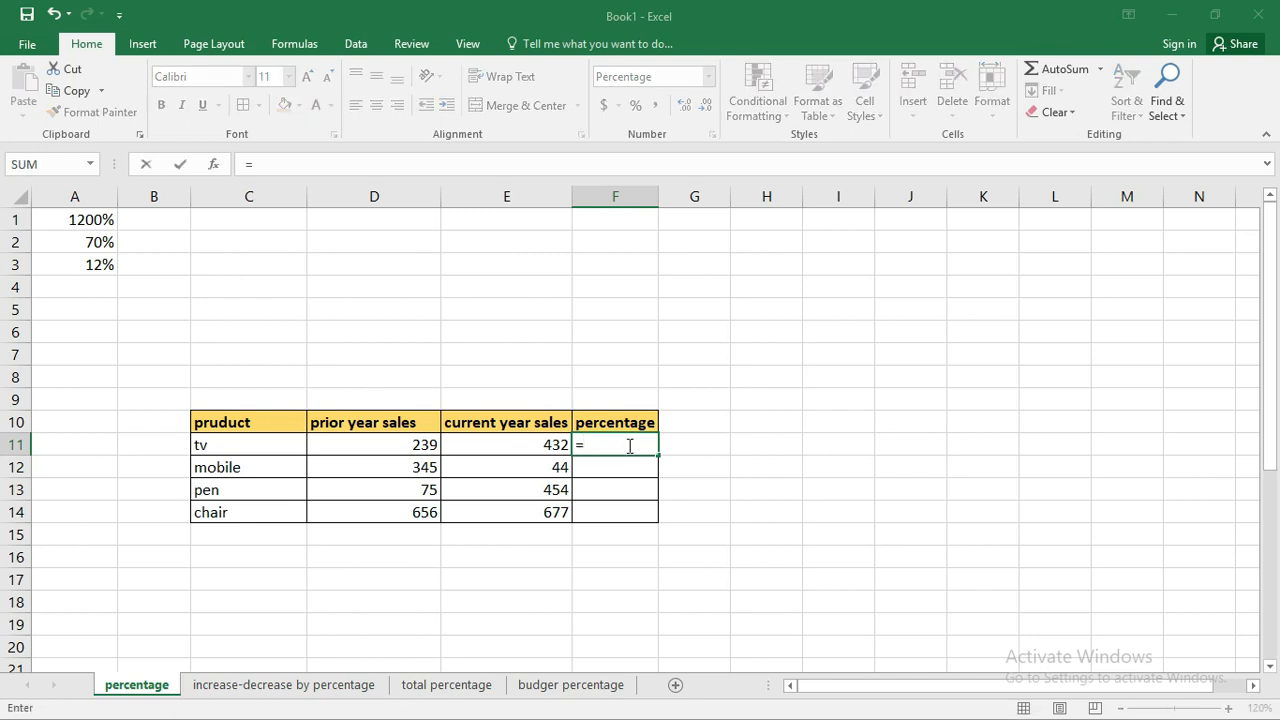
left_click(541, 445)
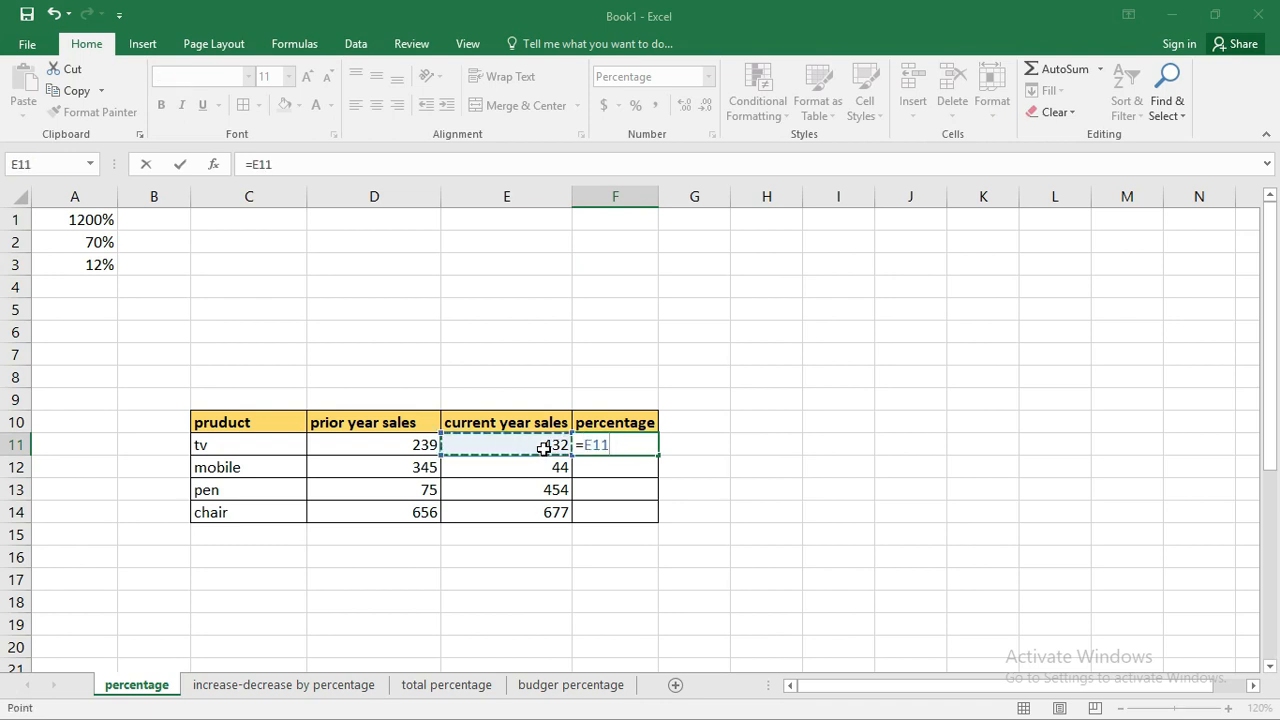
type("-")
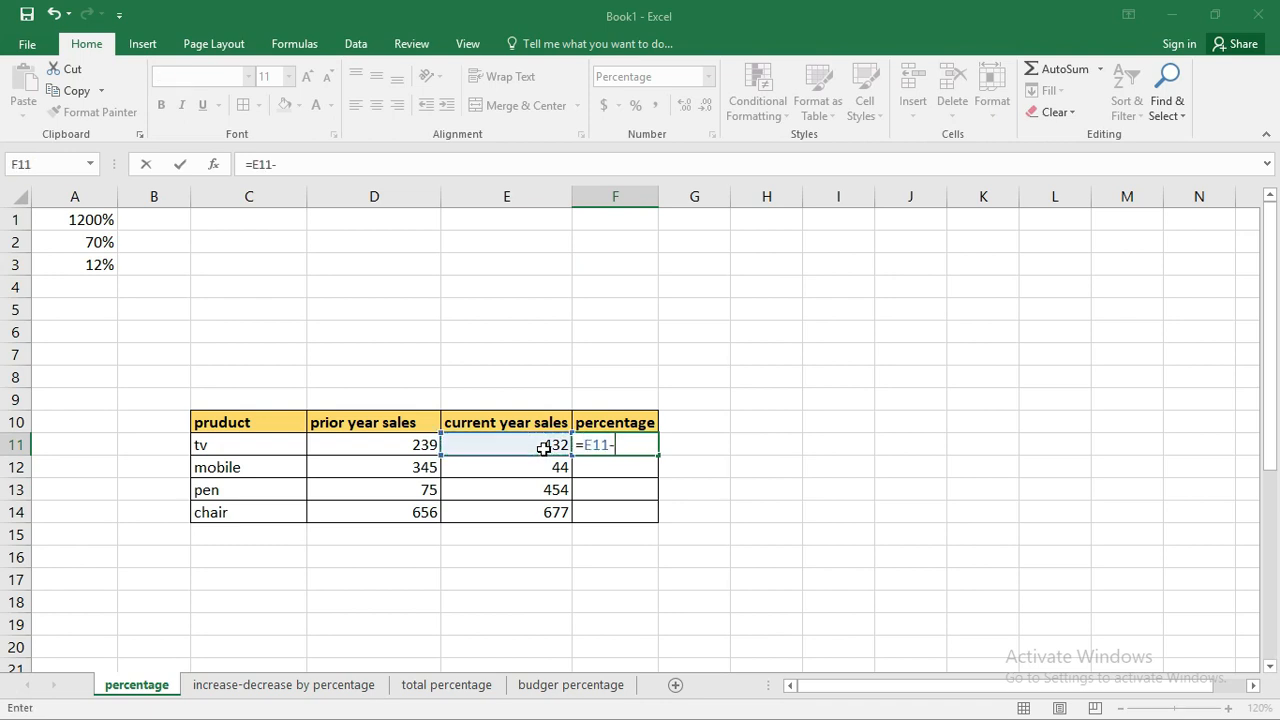
left_click(419, 449)
type("/")
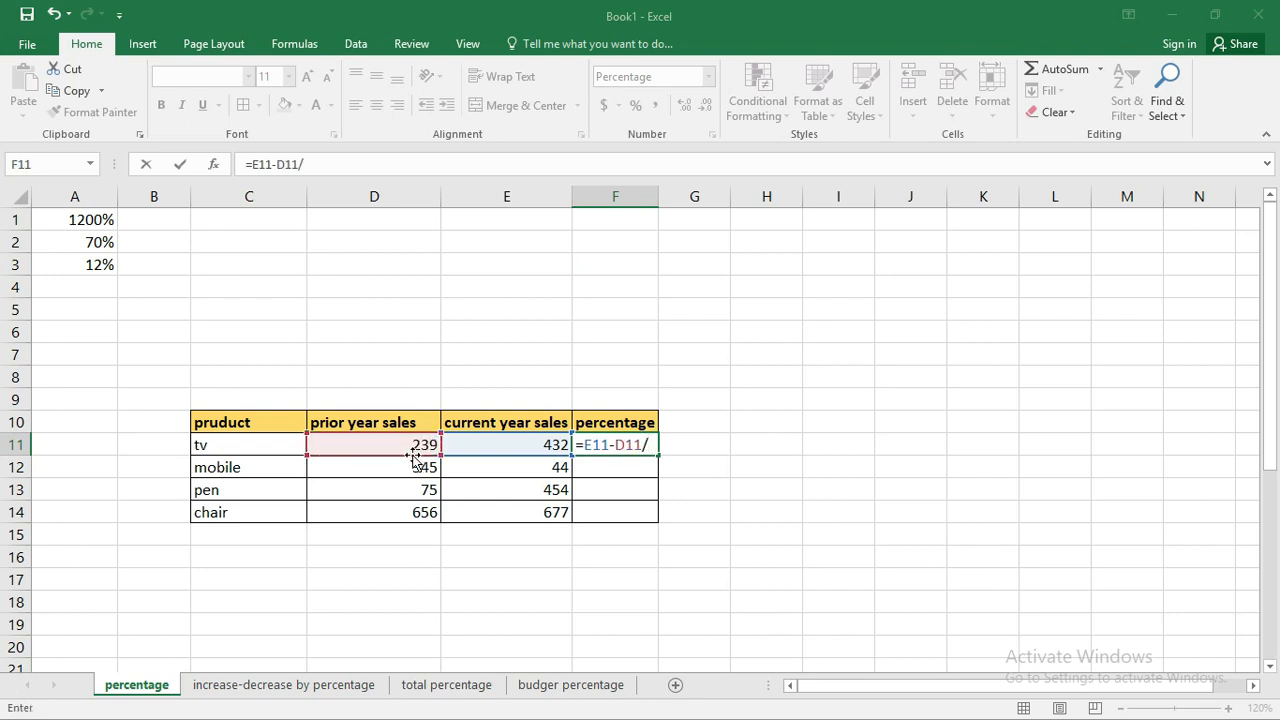
left_click(415, 446)
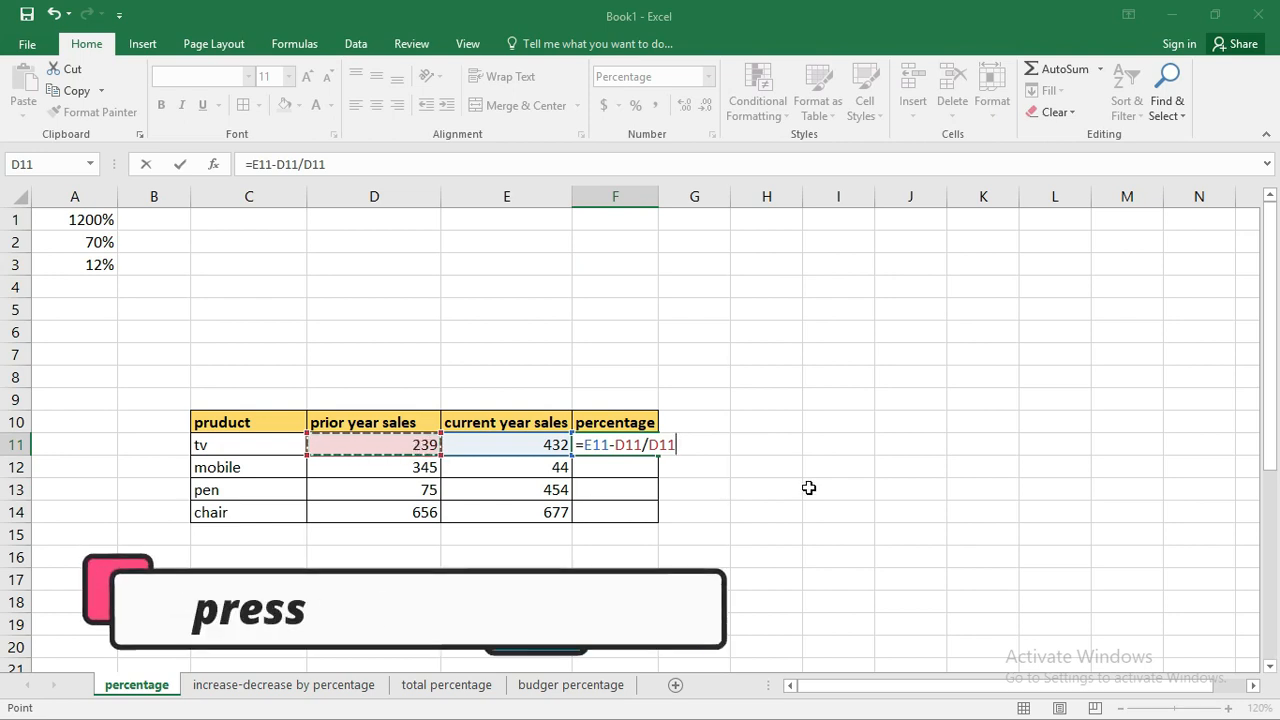
key("Return")
left_click(646, 443)
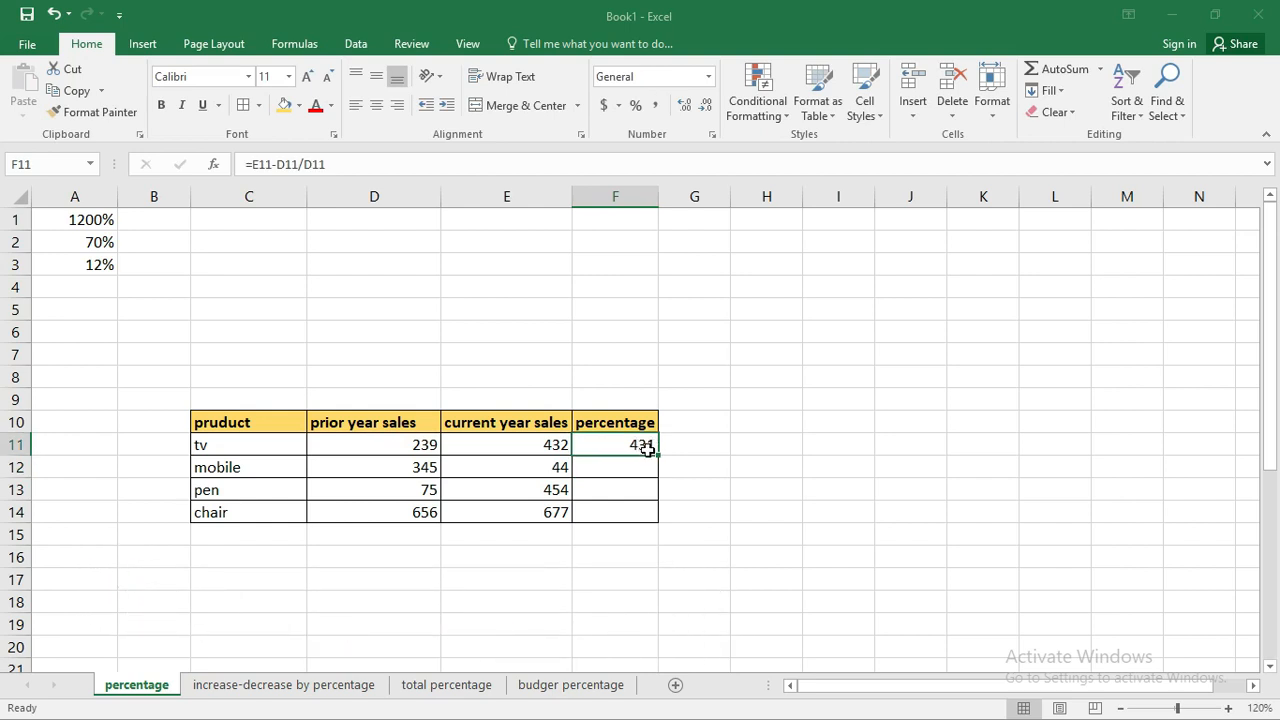
left_click(636, 106)
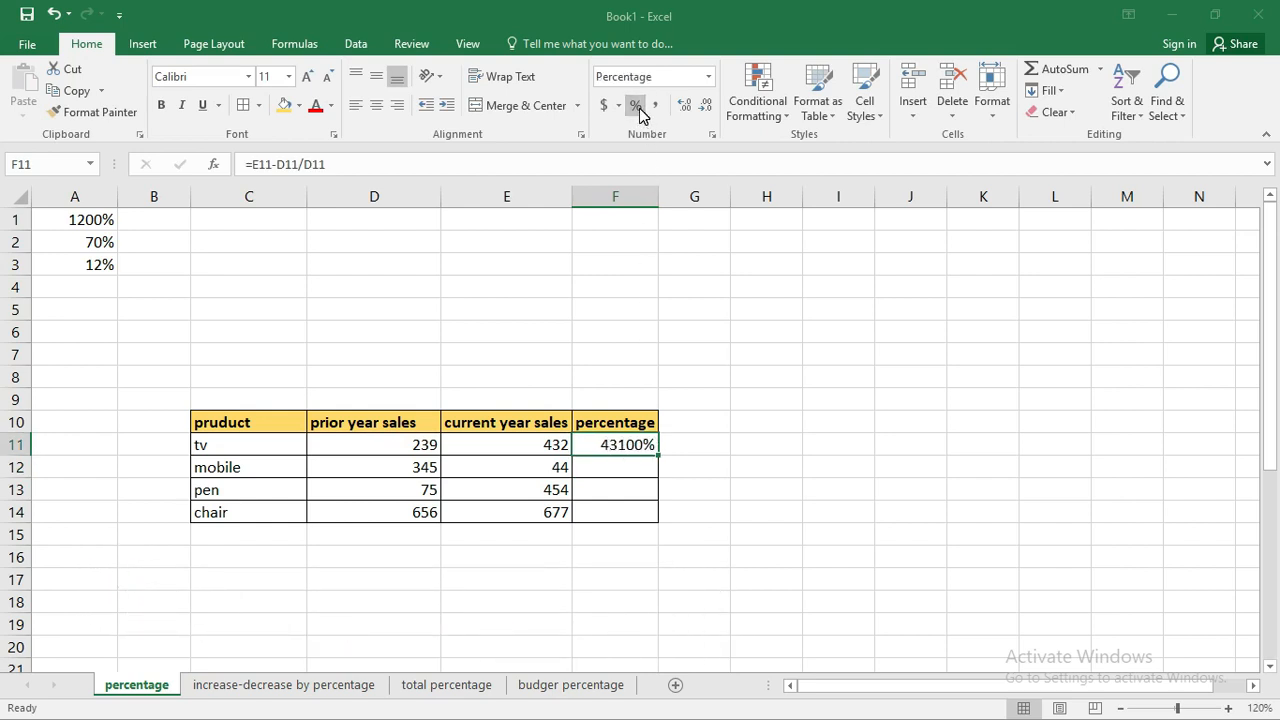
- Enter the formula =E12-D12/D12 in F12 for the mobile row and format the cell as a percentage
left_click(617, 486)
left_click(620, 464)
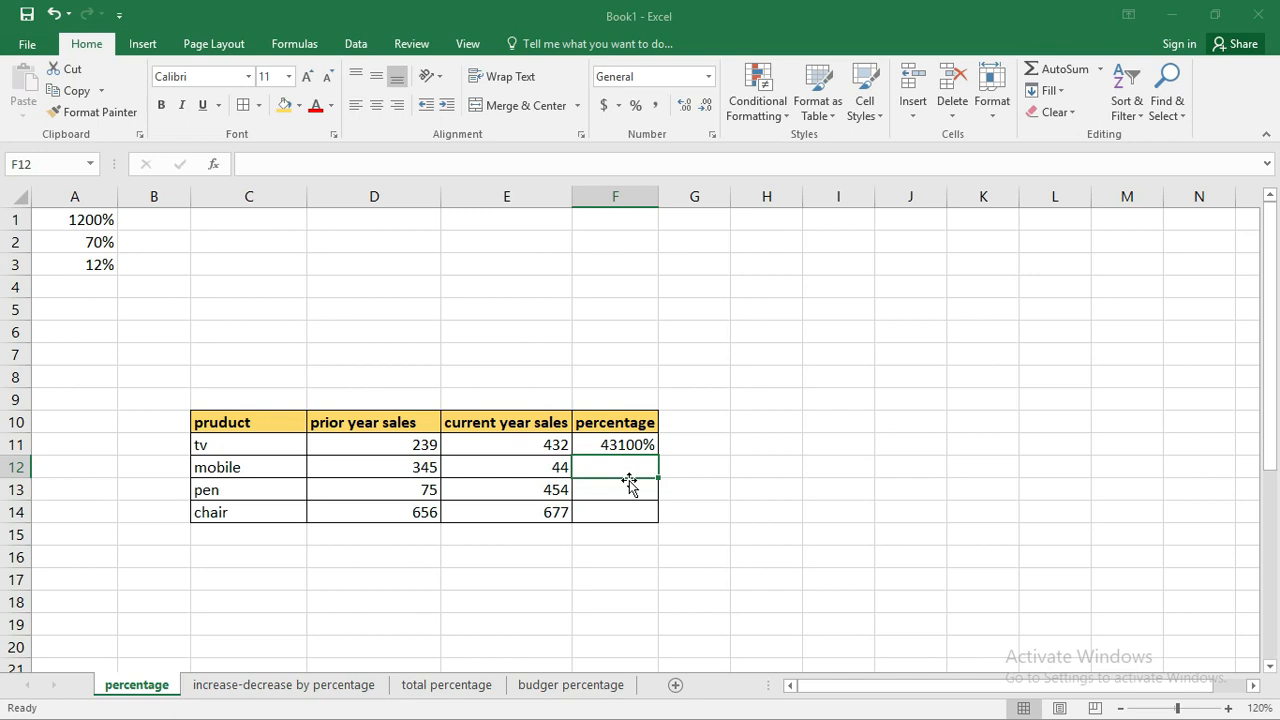
type("=")
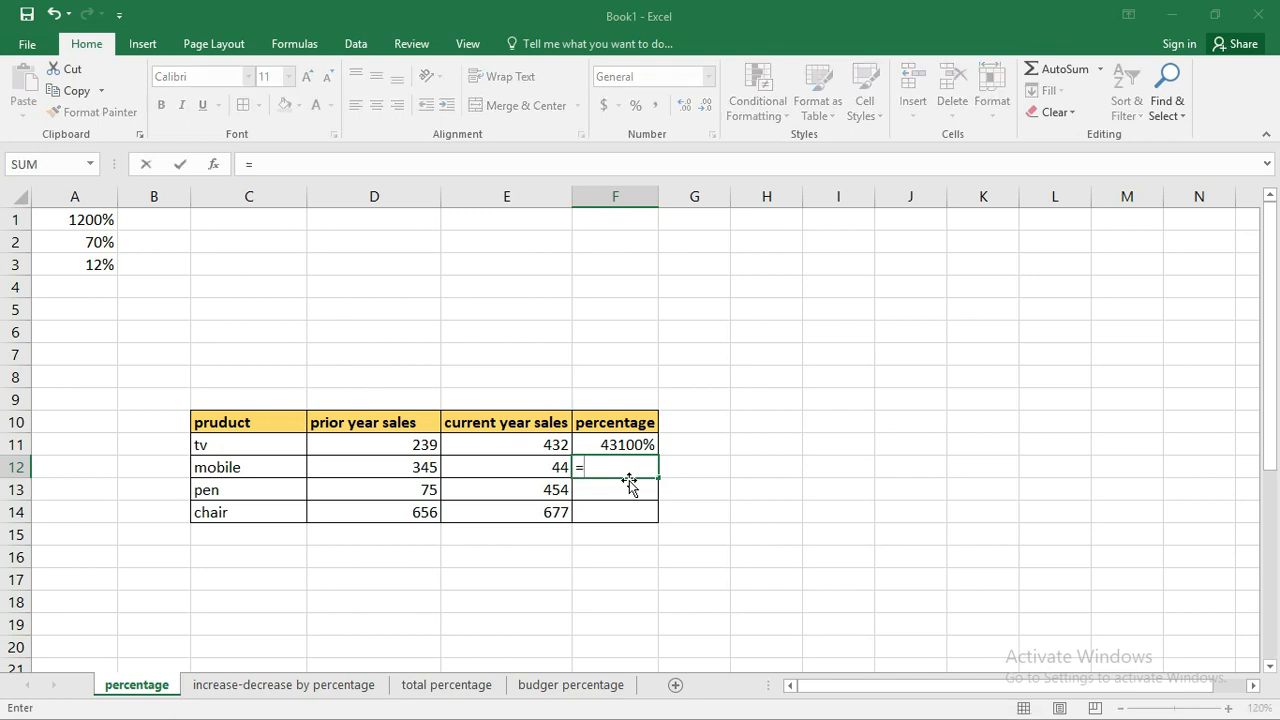
left_click(556, 472)
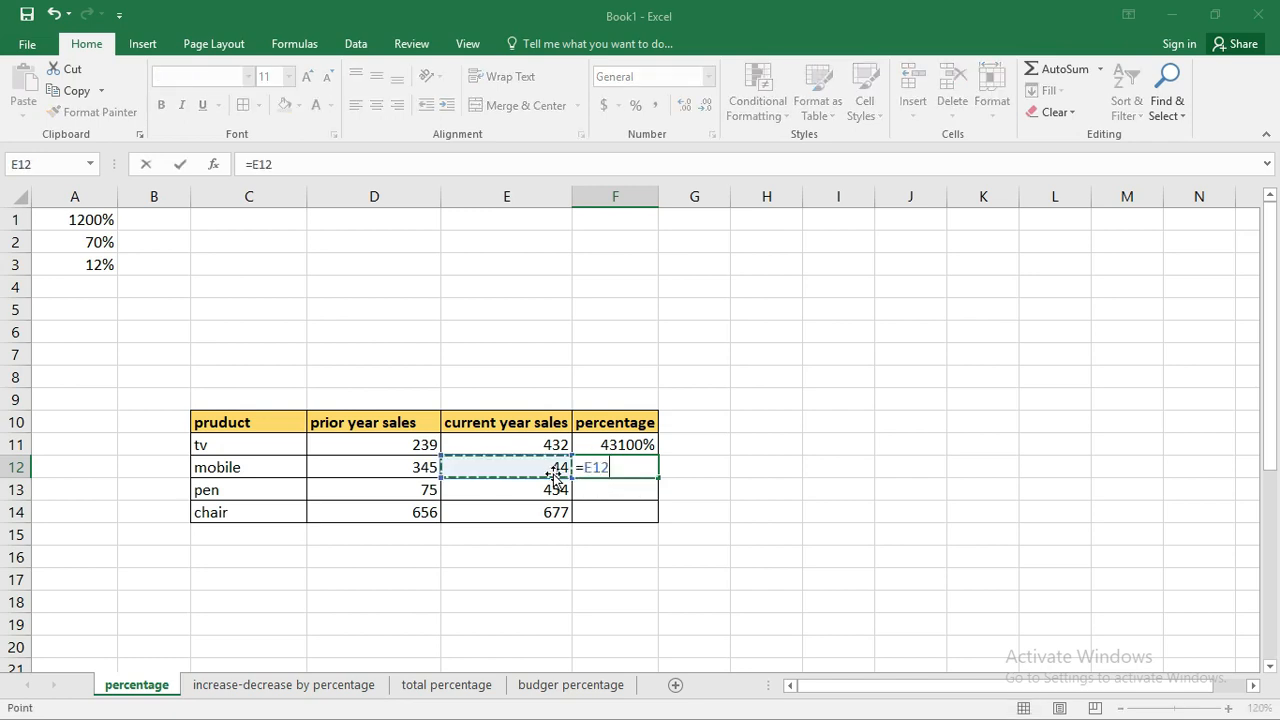
type("-")
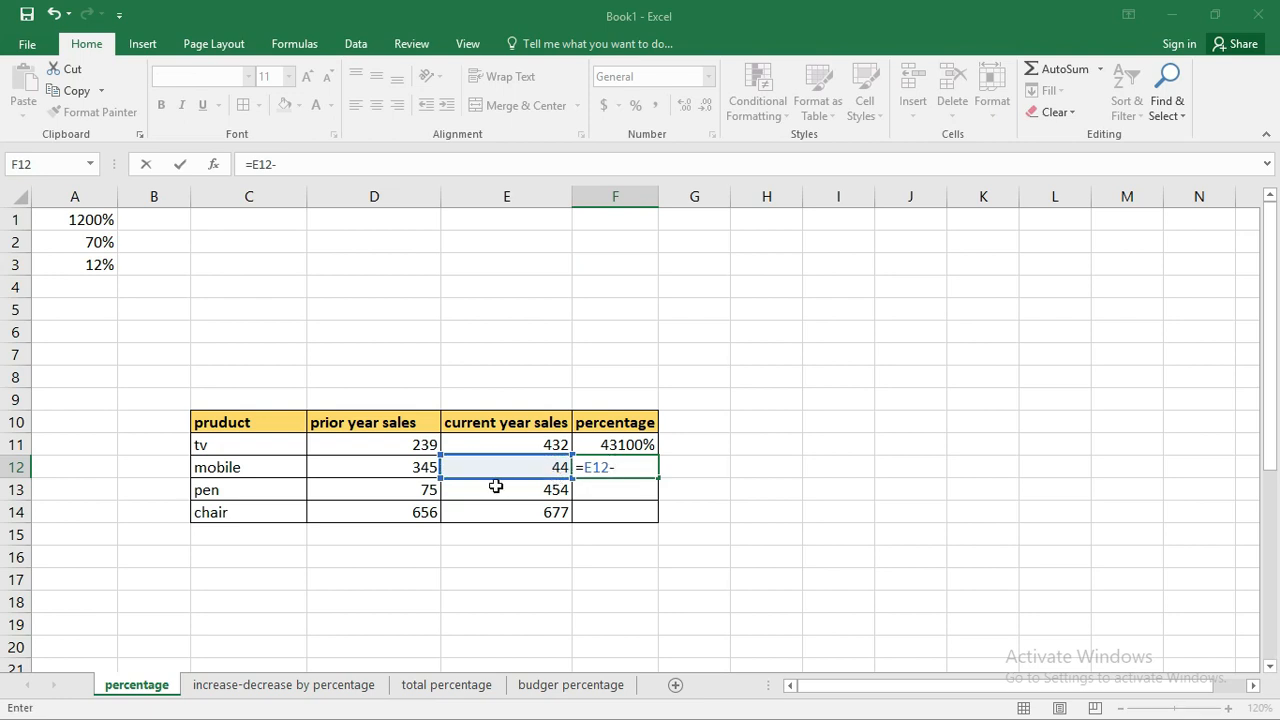
left_click(425, 466)
type("/")
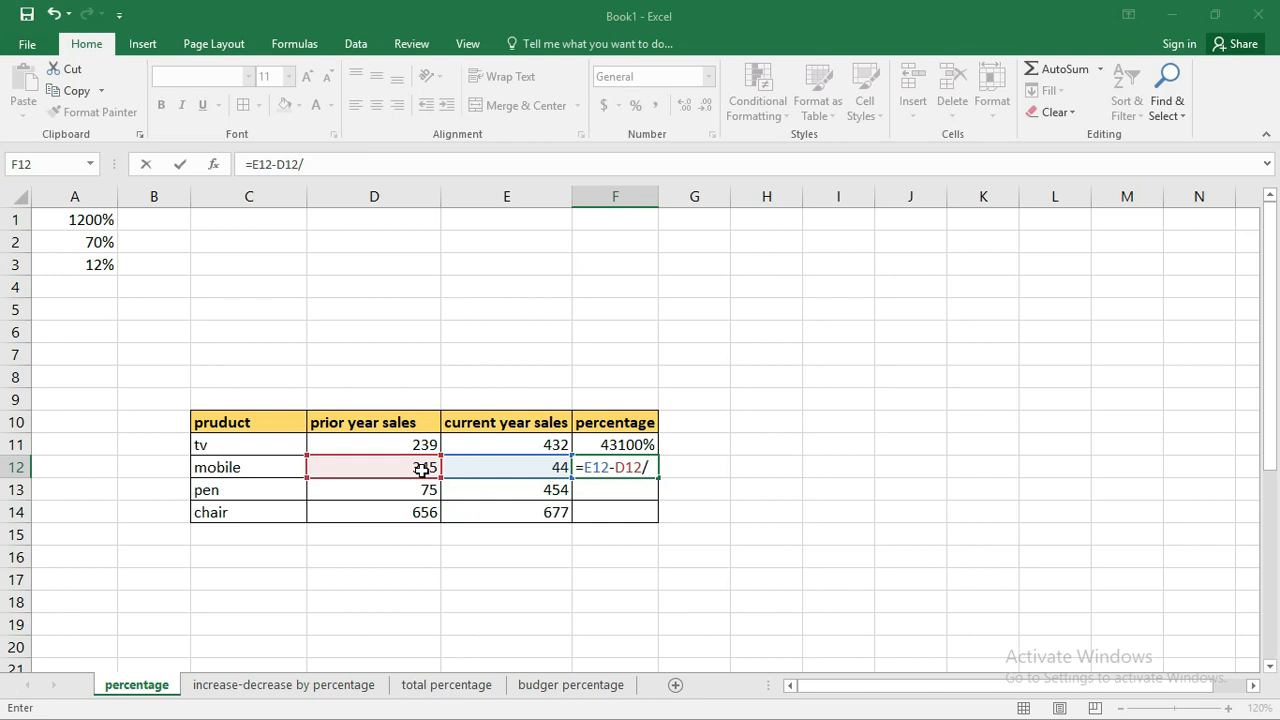
left_click(422, 468)
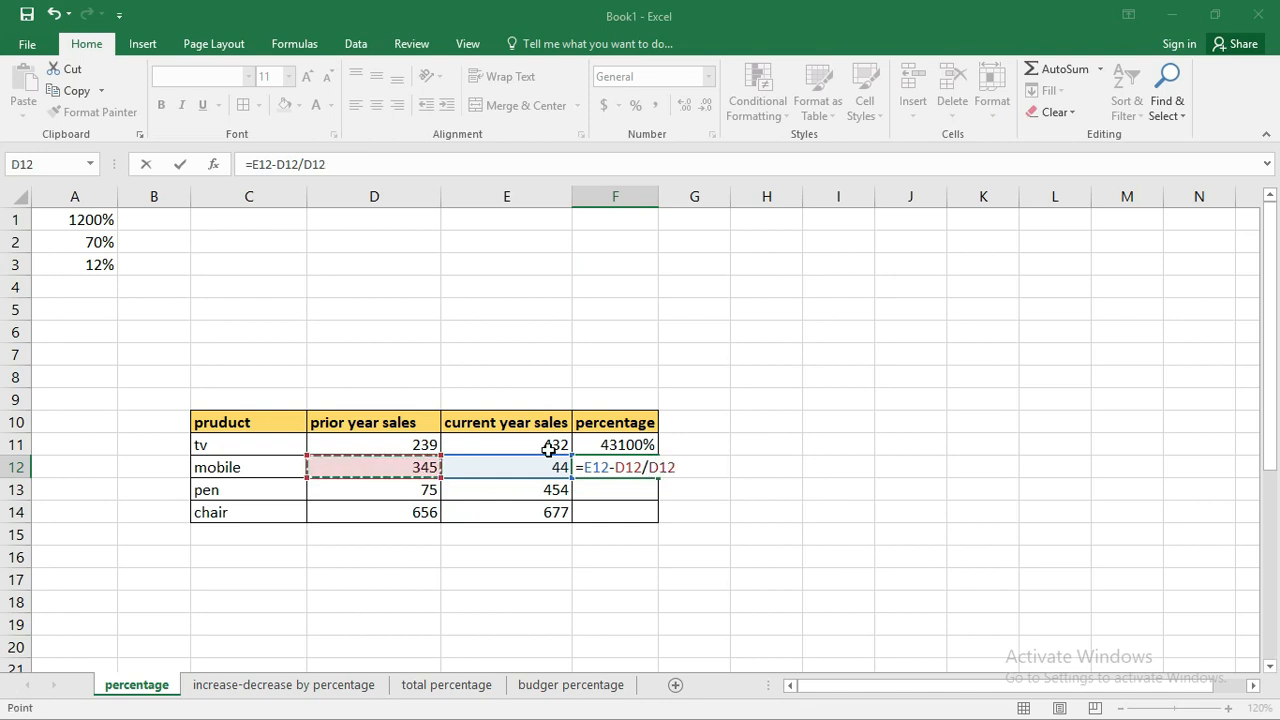
key("Return")
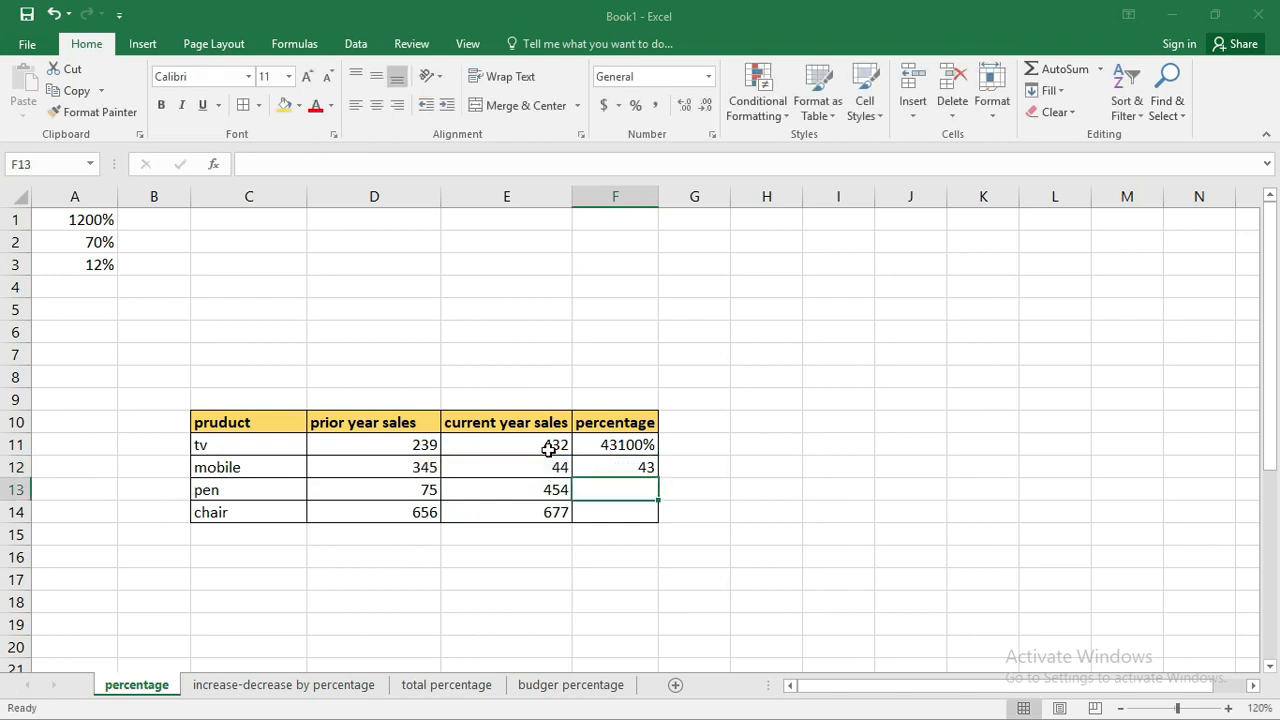
left_click(606, 472)
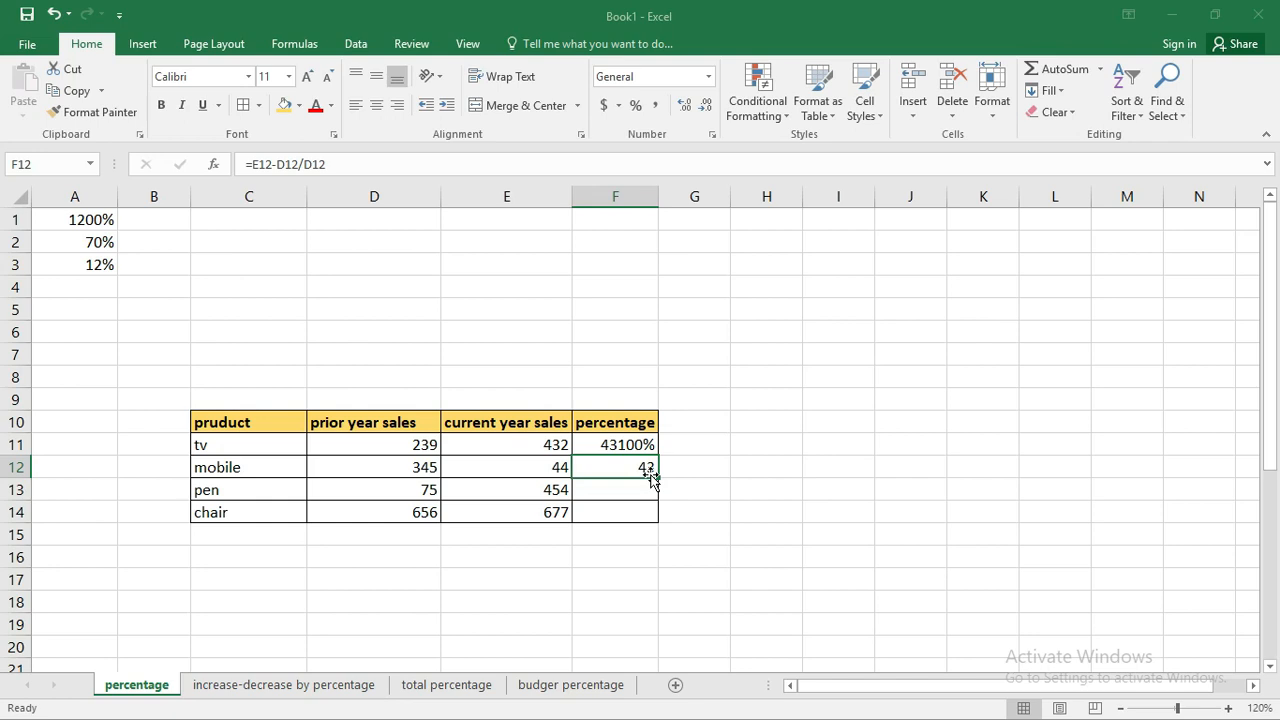
left_click(636, 106)
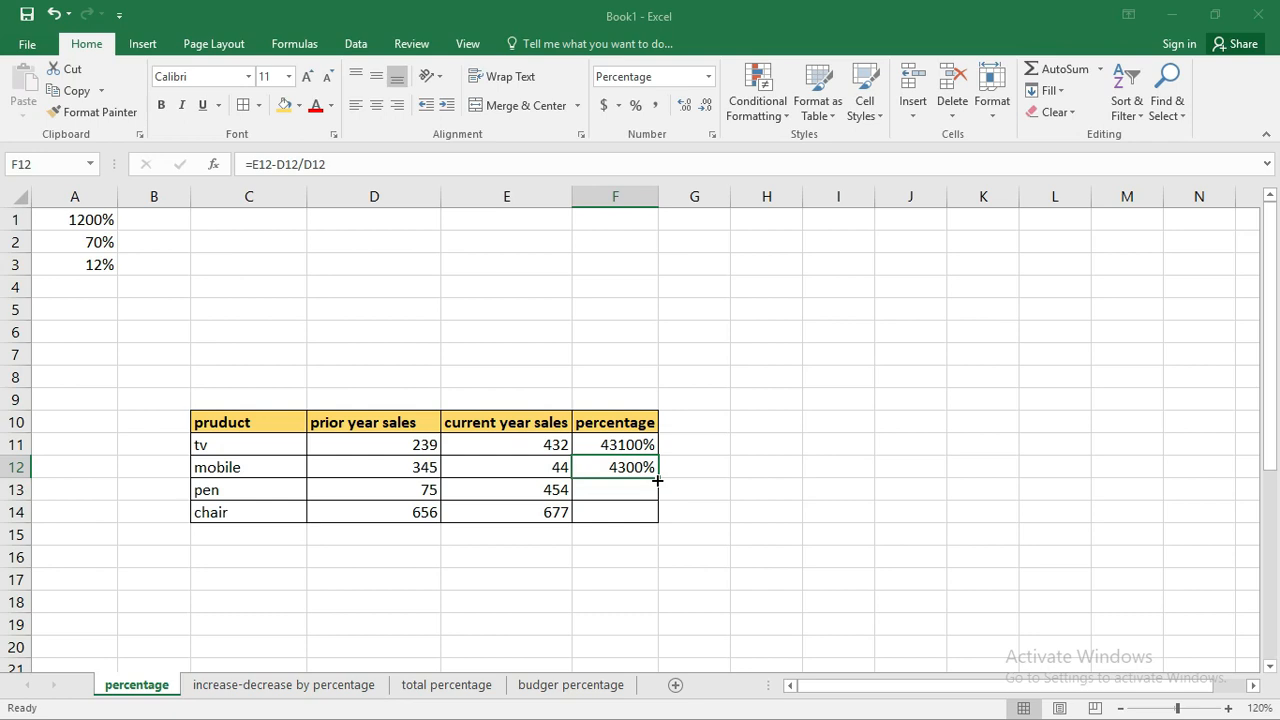
- Fill the percentage formula from F12 down through F14 for the pen and chair rows
left_click_drag(657, 481, 657, 481)
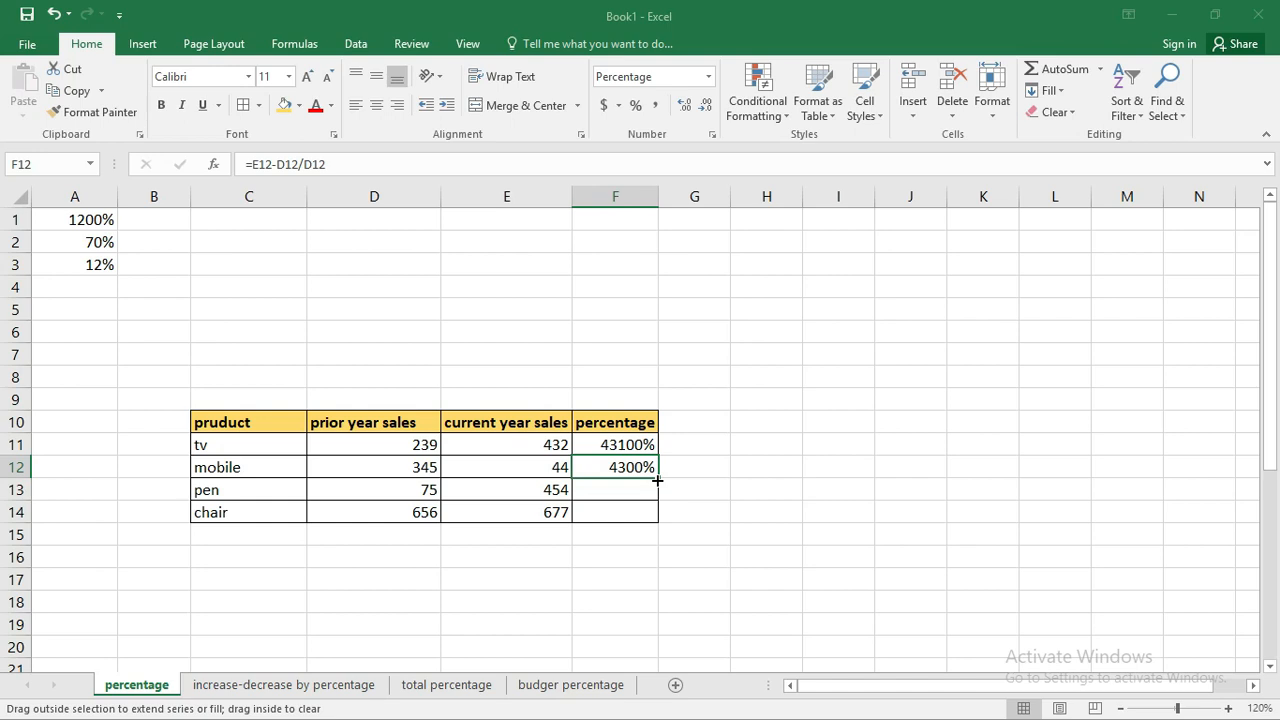
left_click_drag(657, 481, 666, 527)
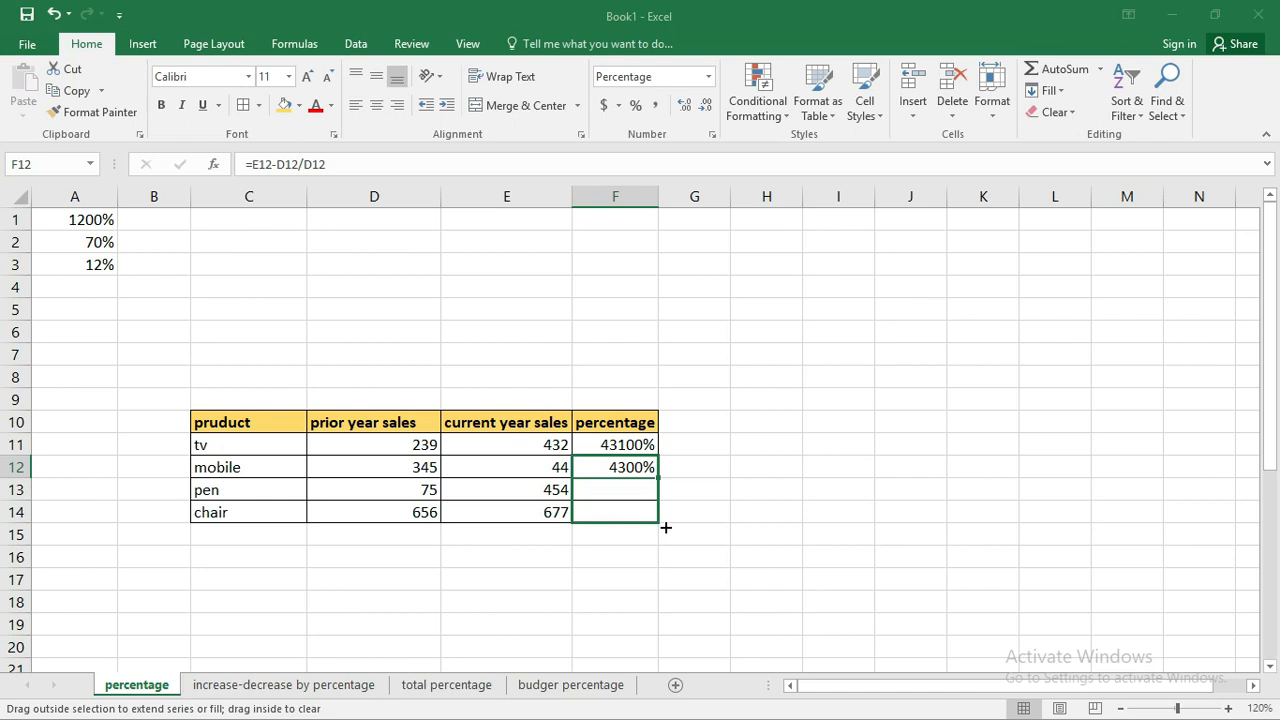
left_click_drag(666, 527, 663, 531)
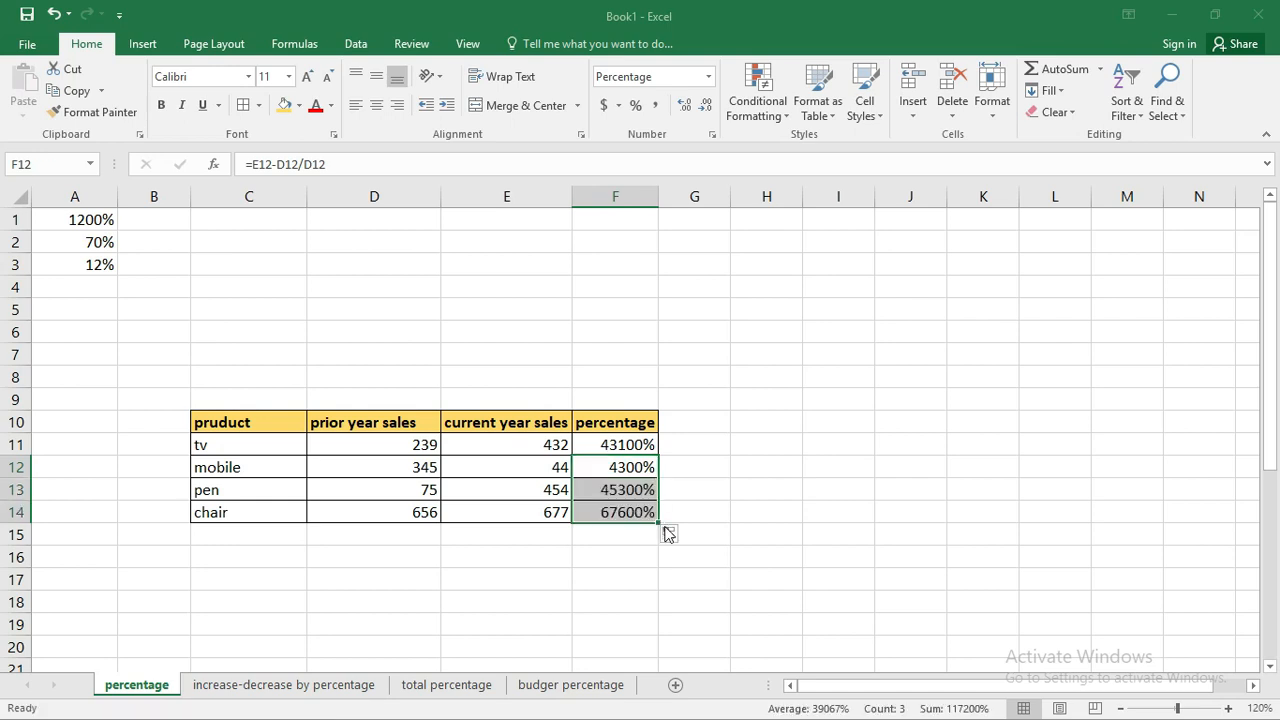
left_click(690, 491)
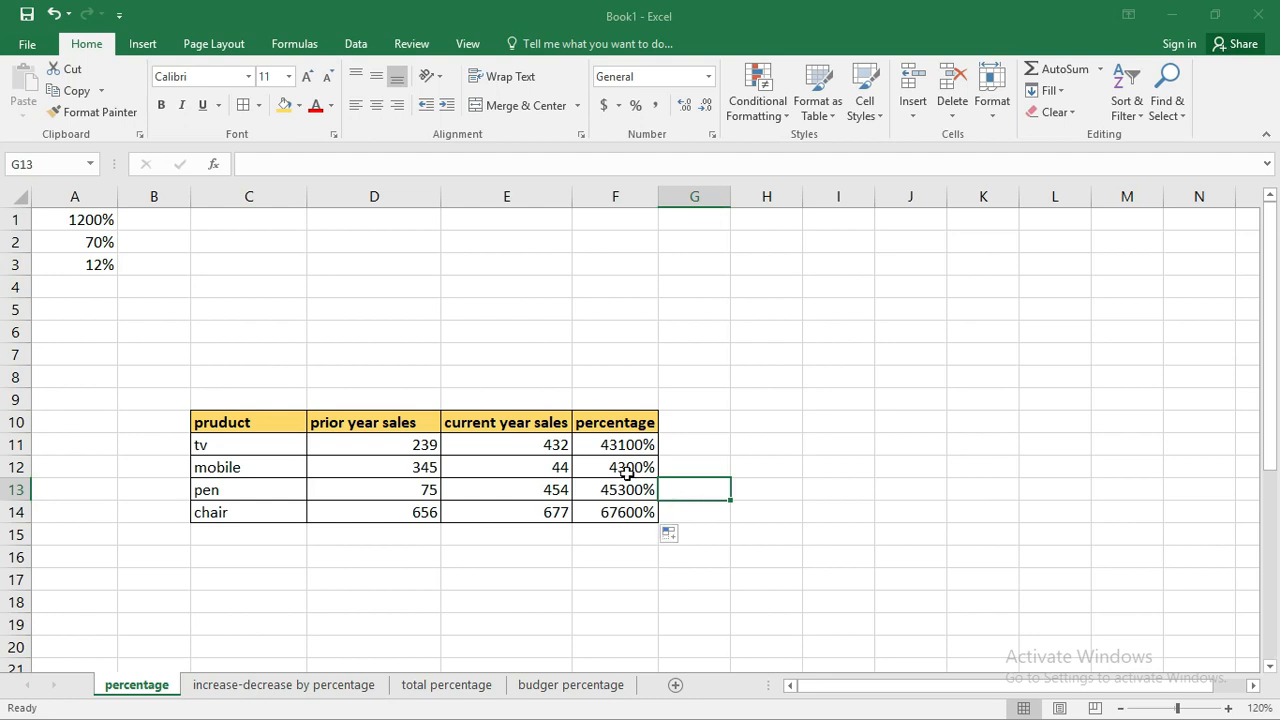
left_click(634, 542)
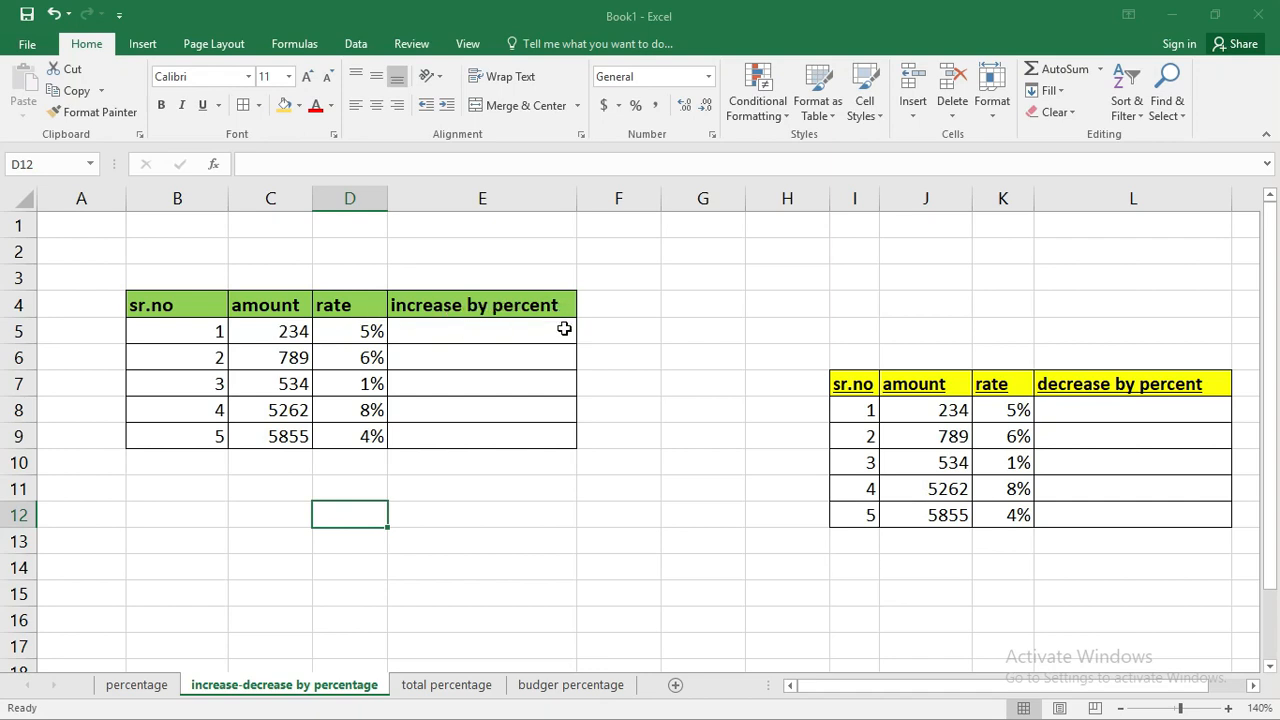
- Enter the formula =C5*(1+D5) in E5 of the increase by percent column and format the cell as a percentage
left_click(480, 336)
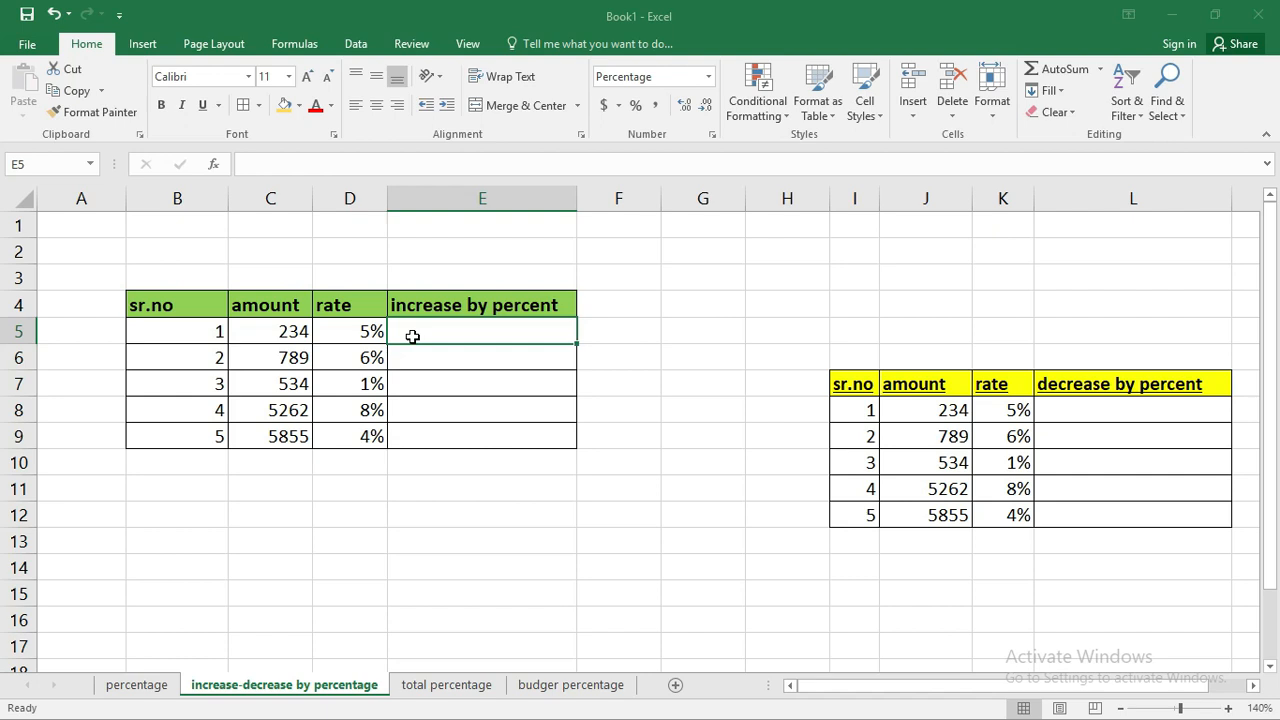
type("=")
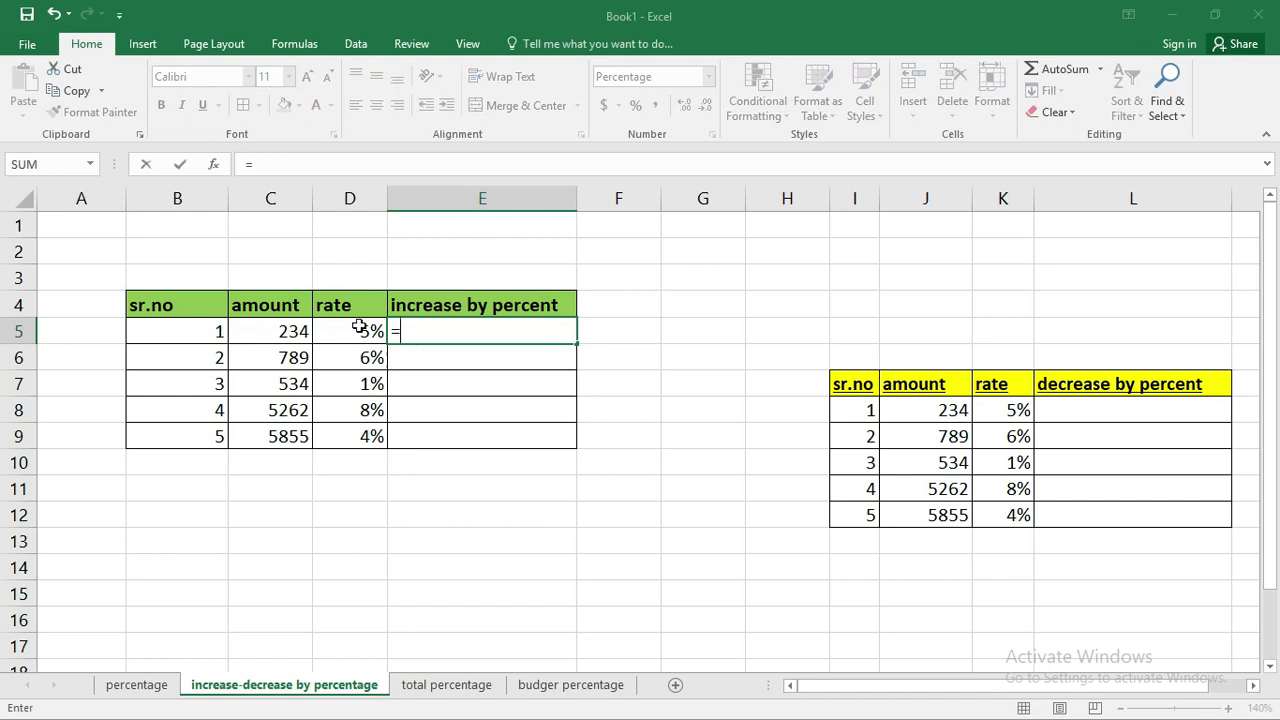
left_click(278, 334)
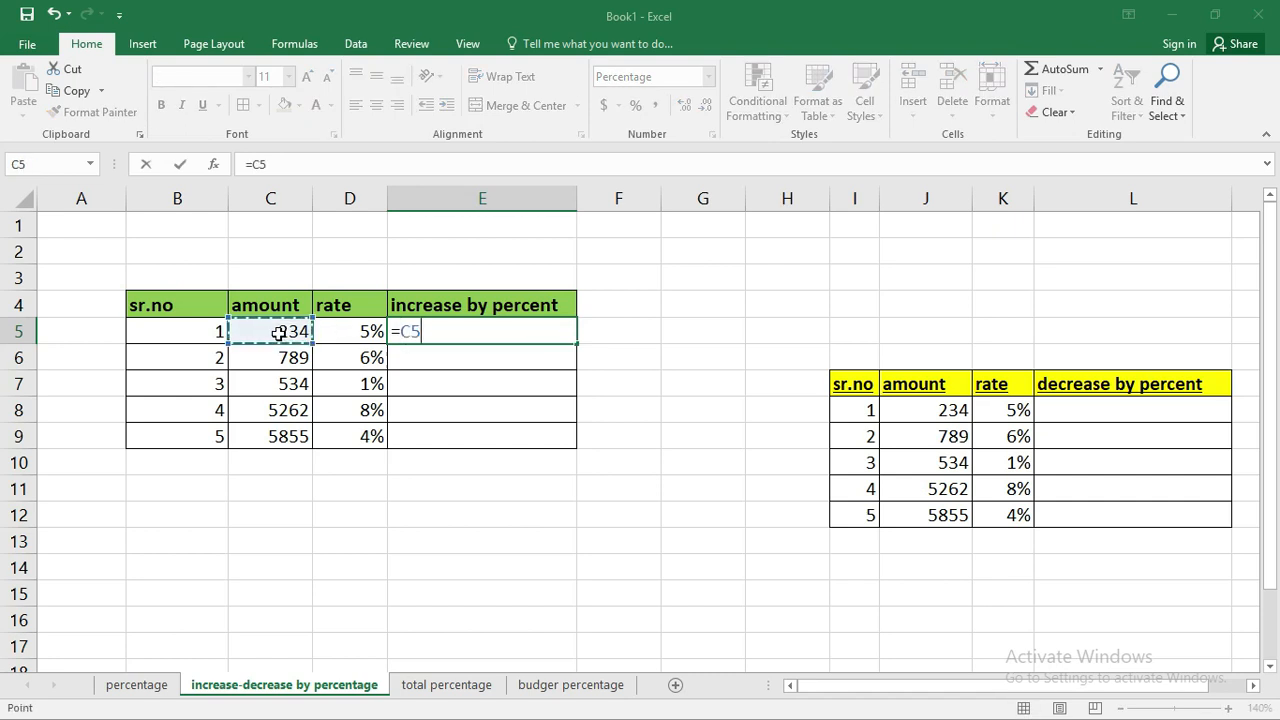
type("*(")
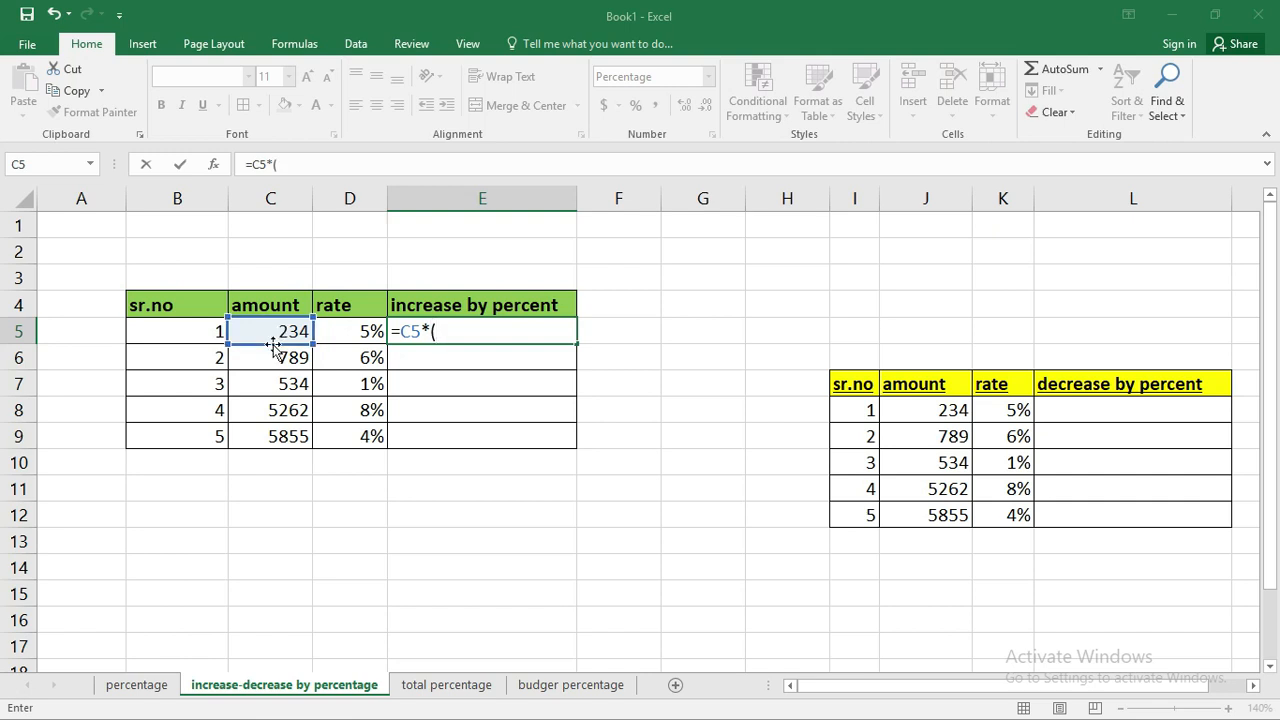
type("1+")
left_click(352, 335)
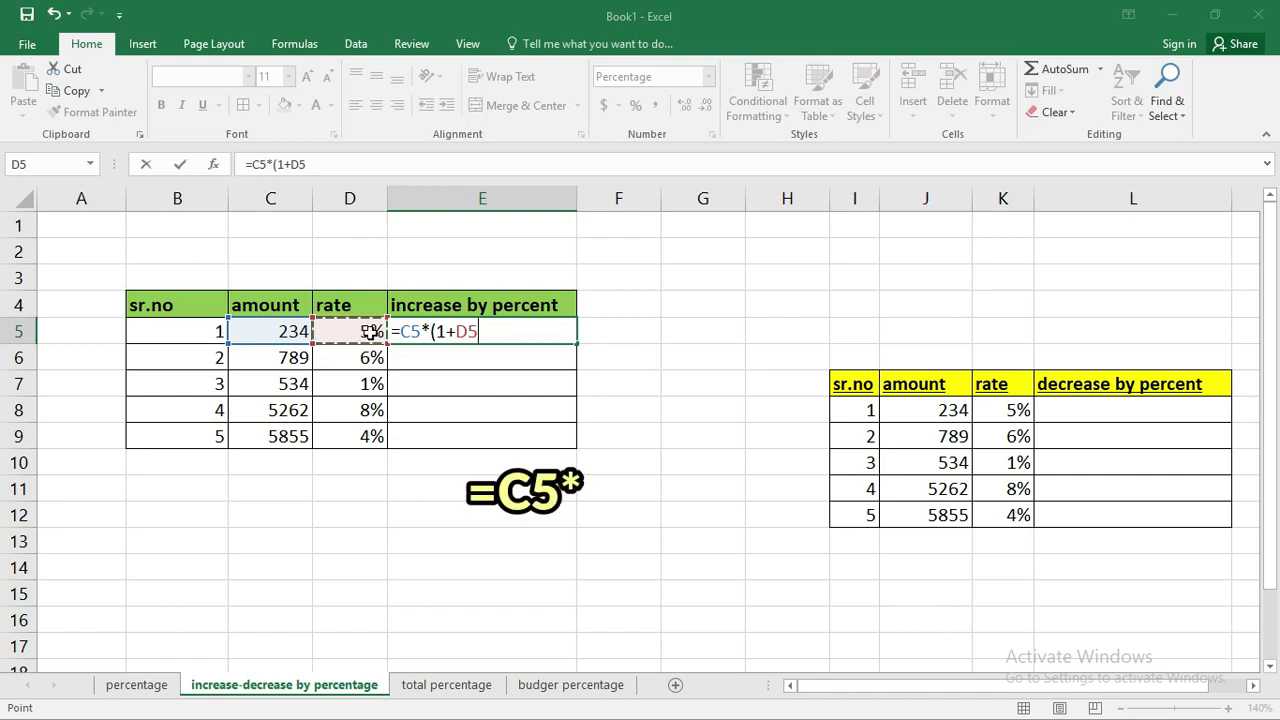
type(")")
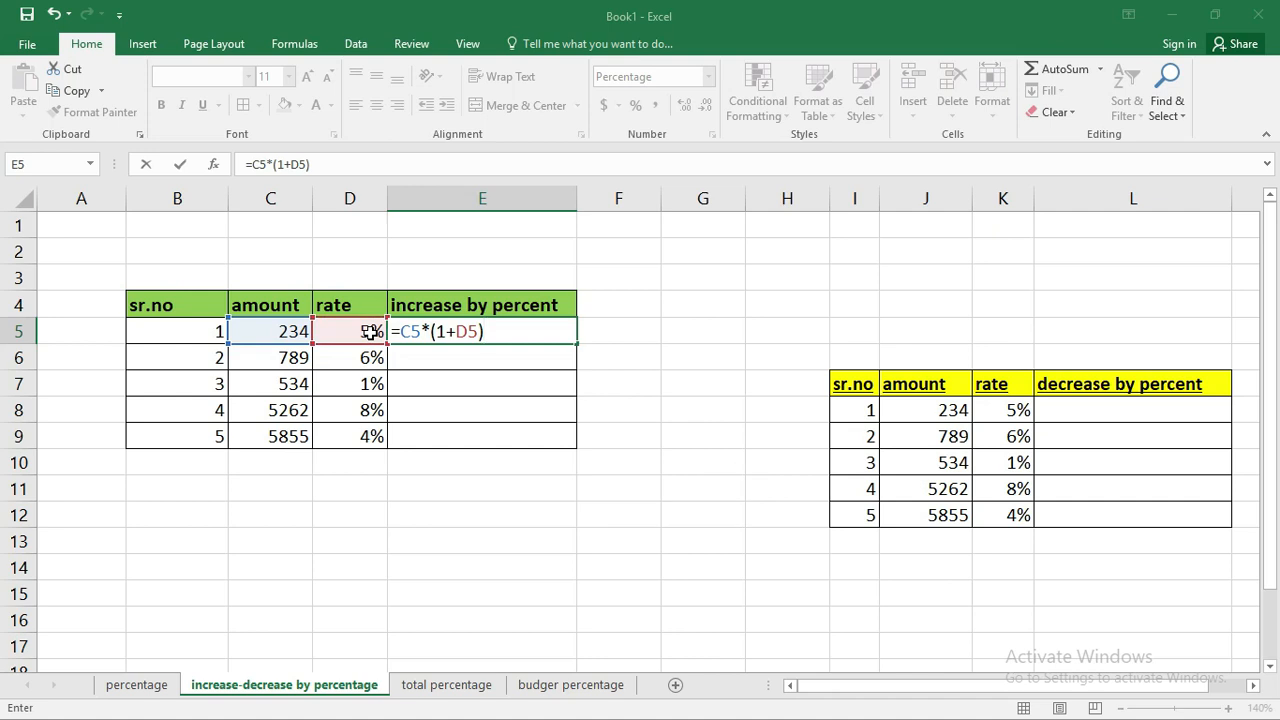
key("Return")
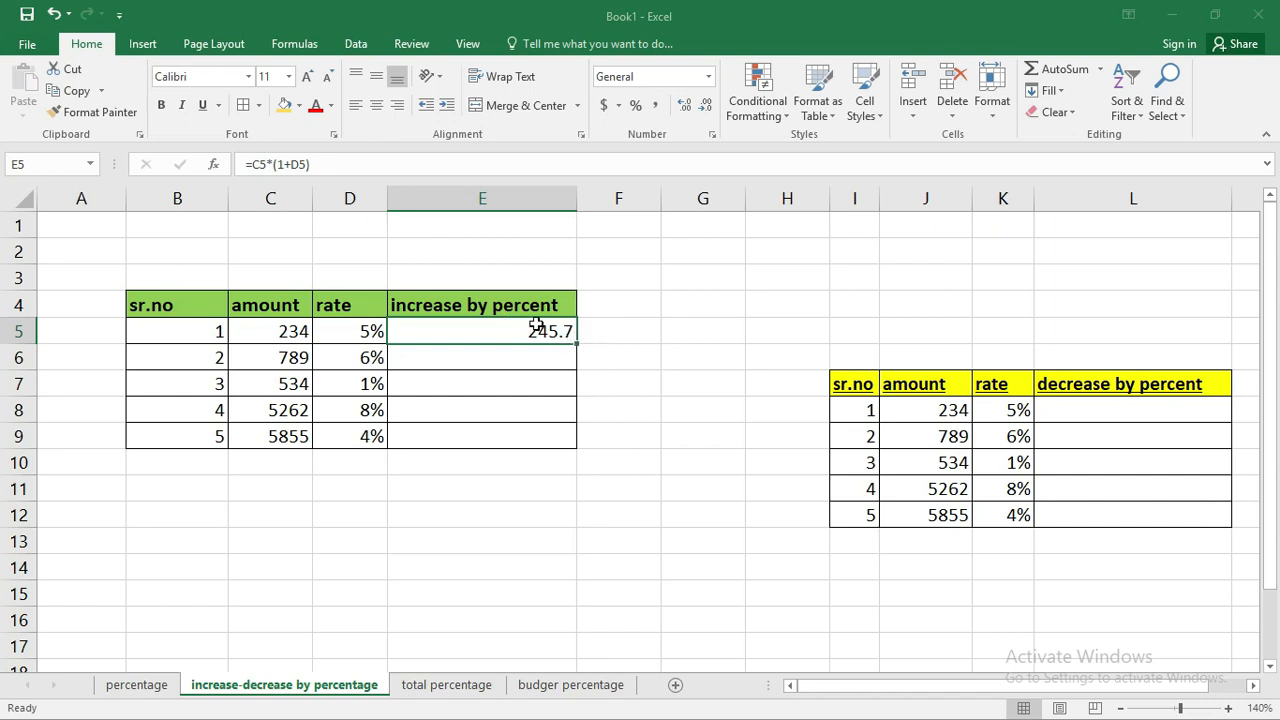
left_click(638, 105)
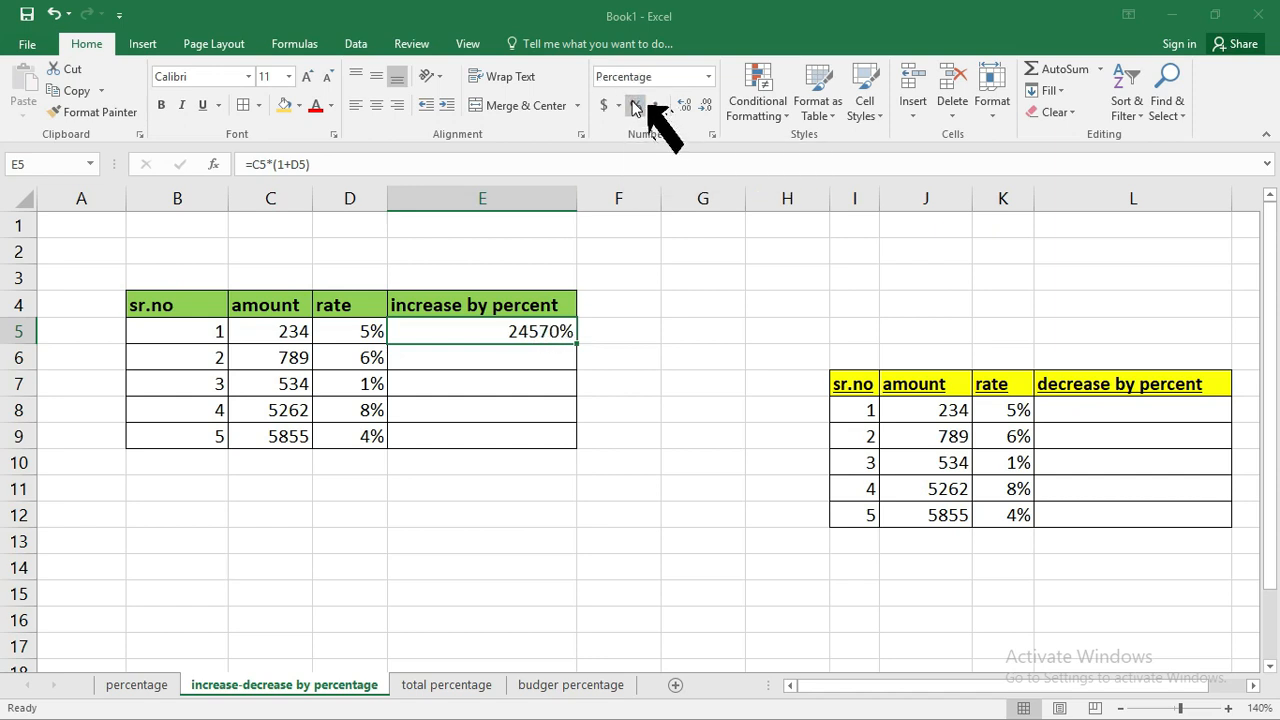
- Enter the formula =C6*(1+D6) in E6 to increase the second amount by its rate
left_click(555, 363)
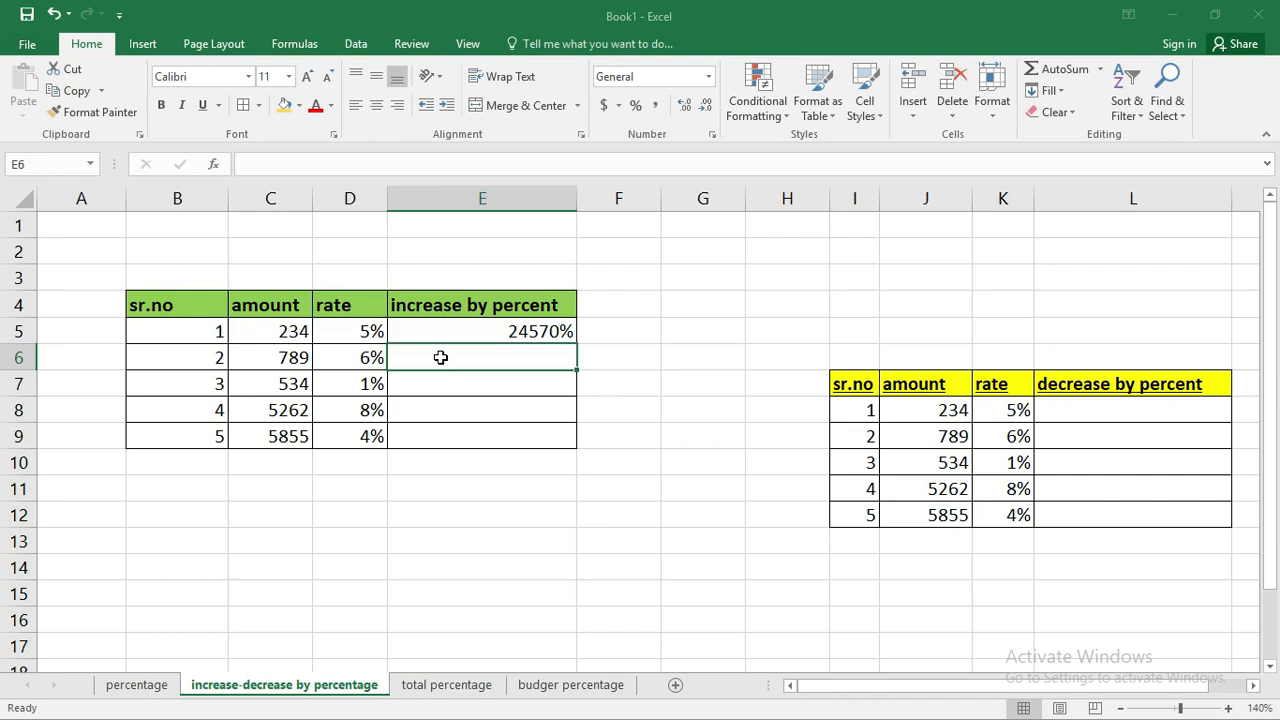
type("=")
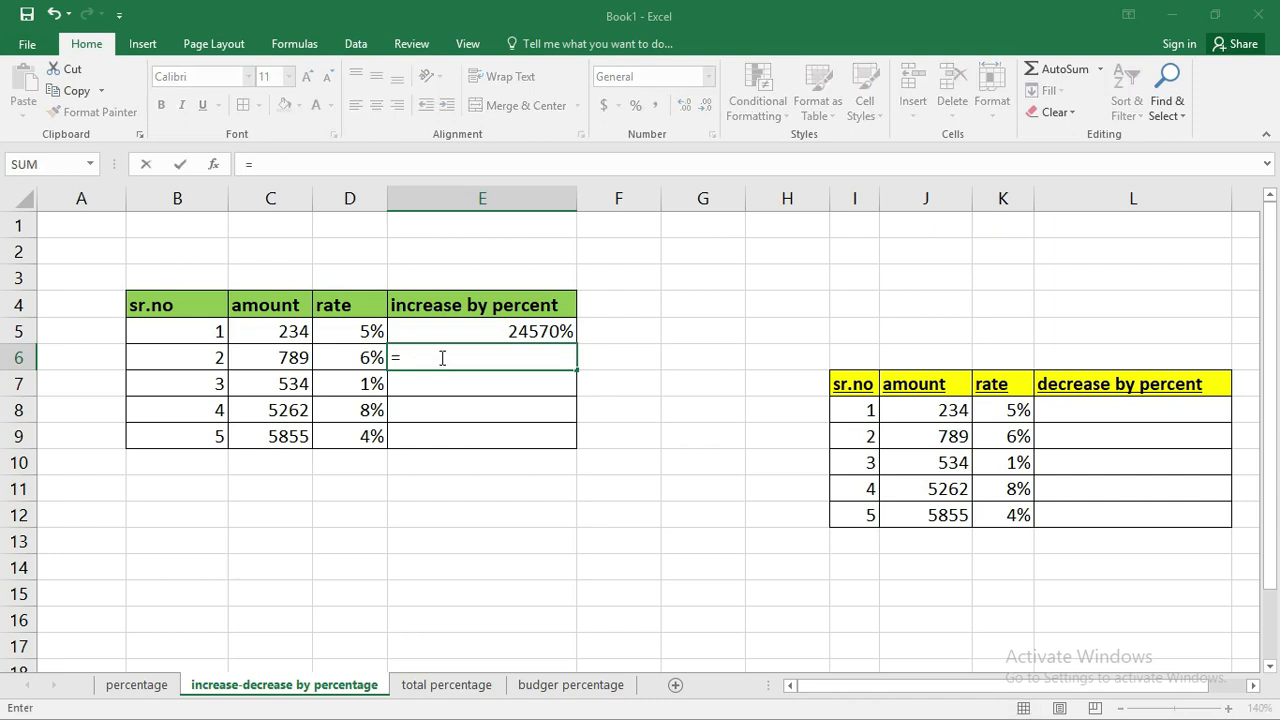
left_click(296, 359)
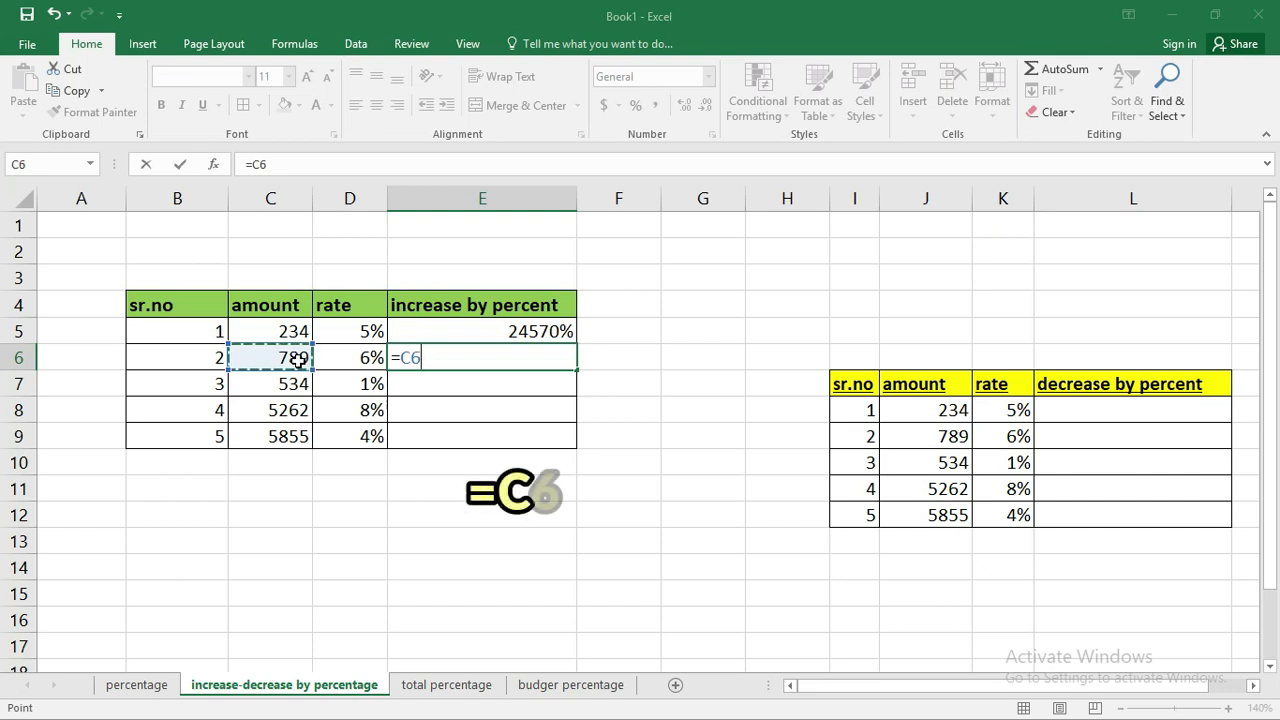
type("*")
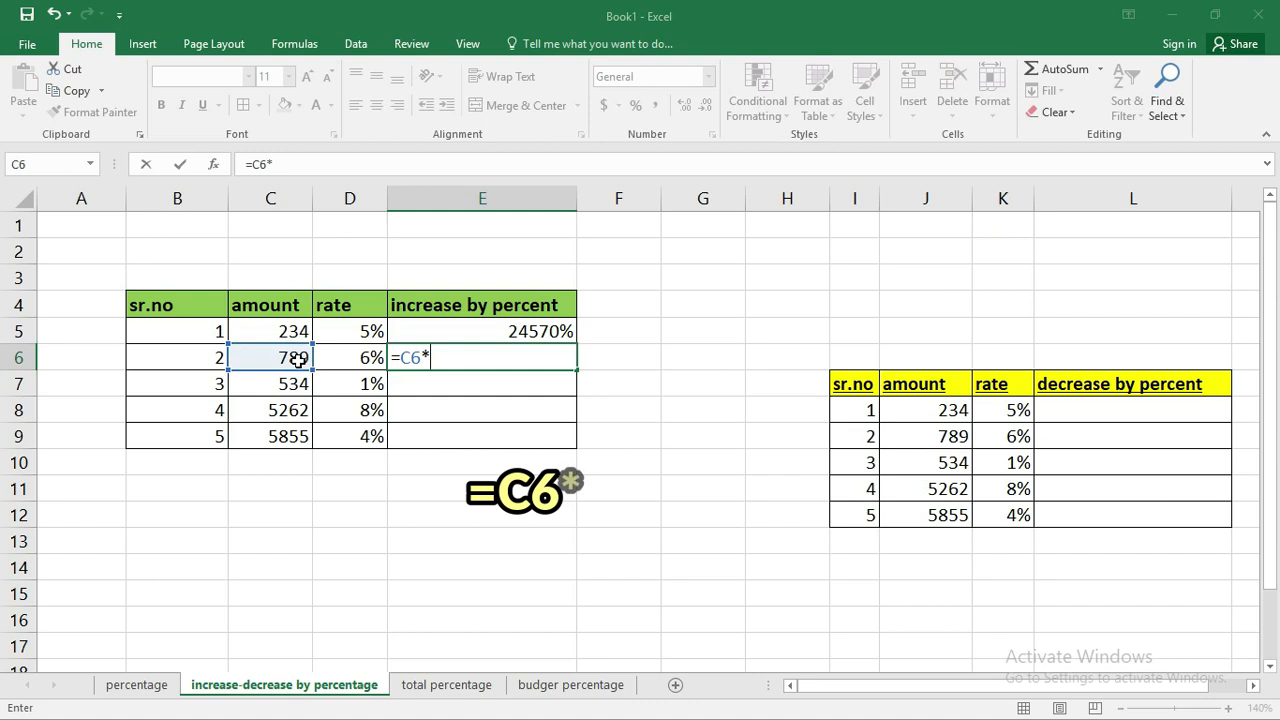
type("(1+")
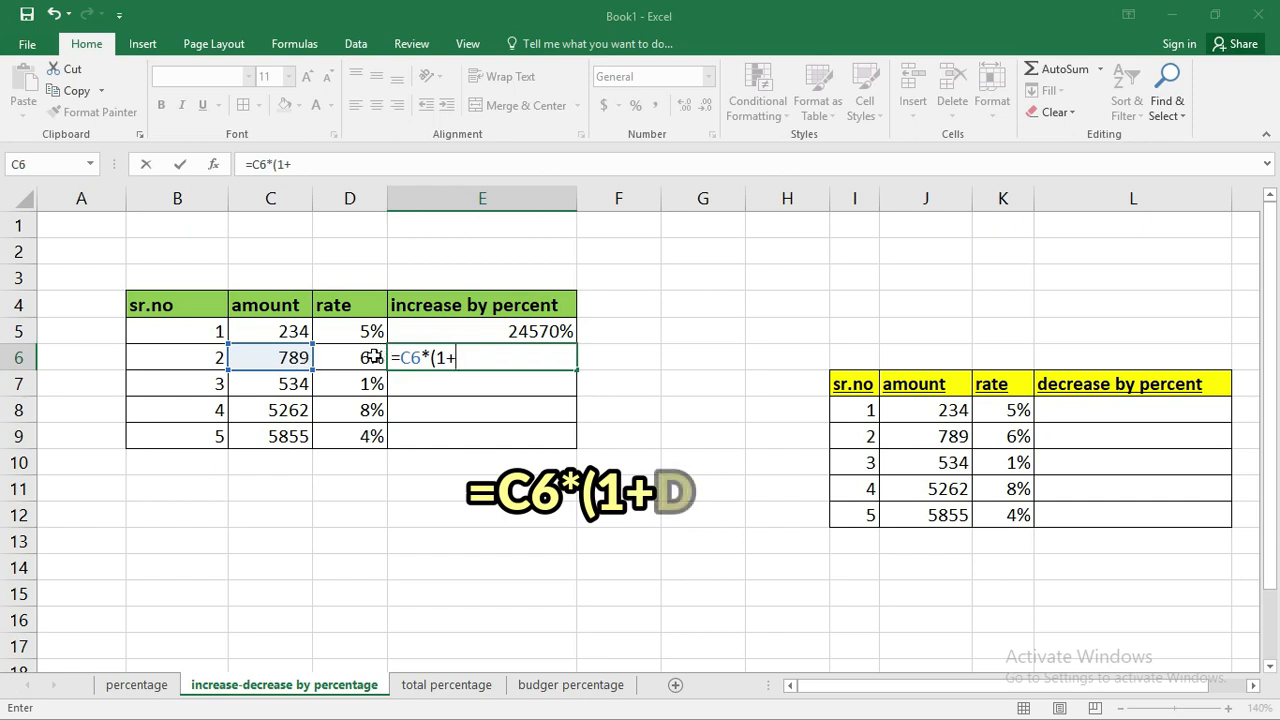
left_click(355, 358)
type(")")
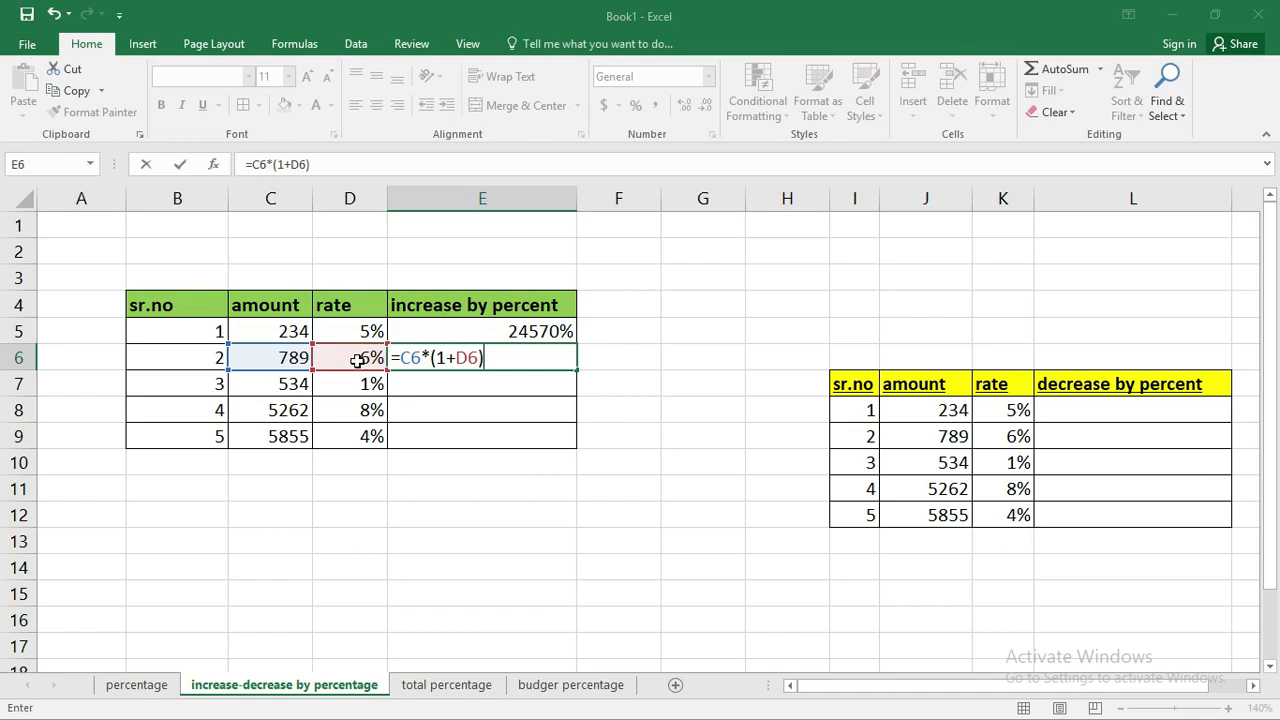
key("Return")
- Format E6 as a percentage and fill its formula down through E9
left_click(472, 360)
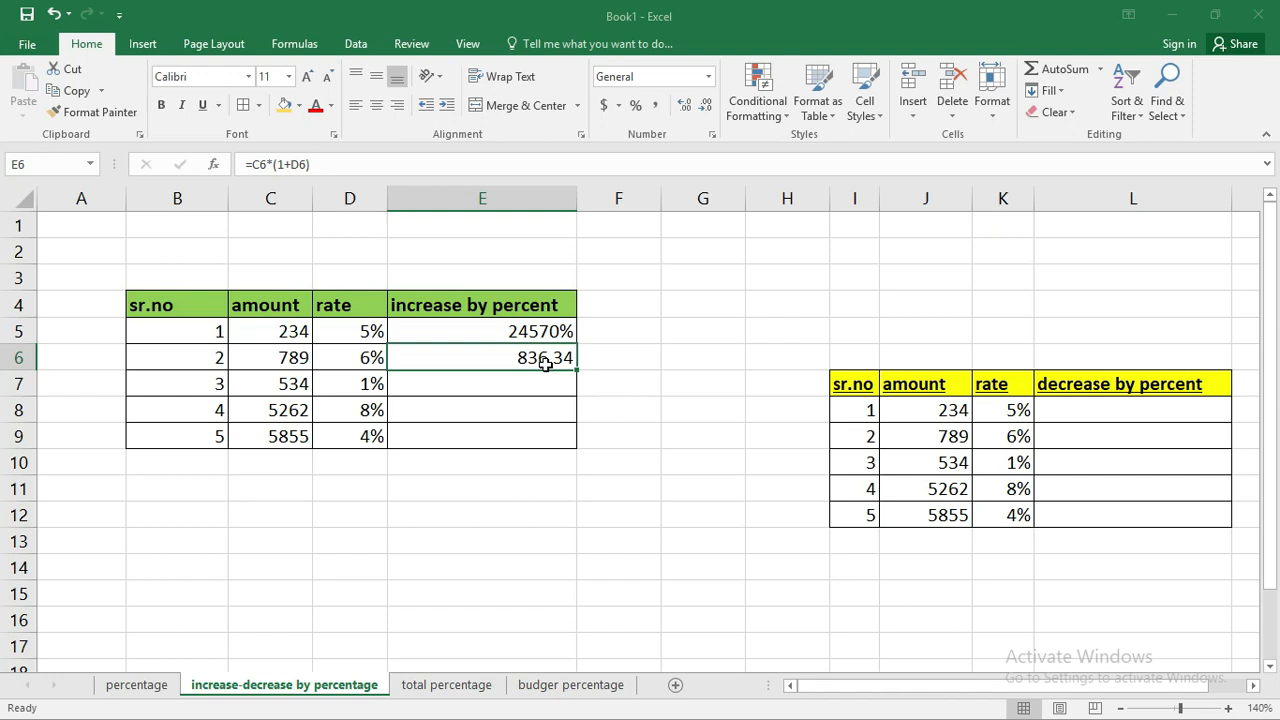
key("ctrl+shift+5")
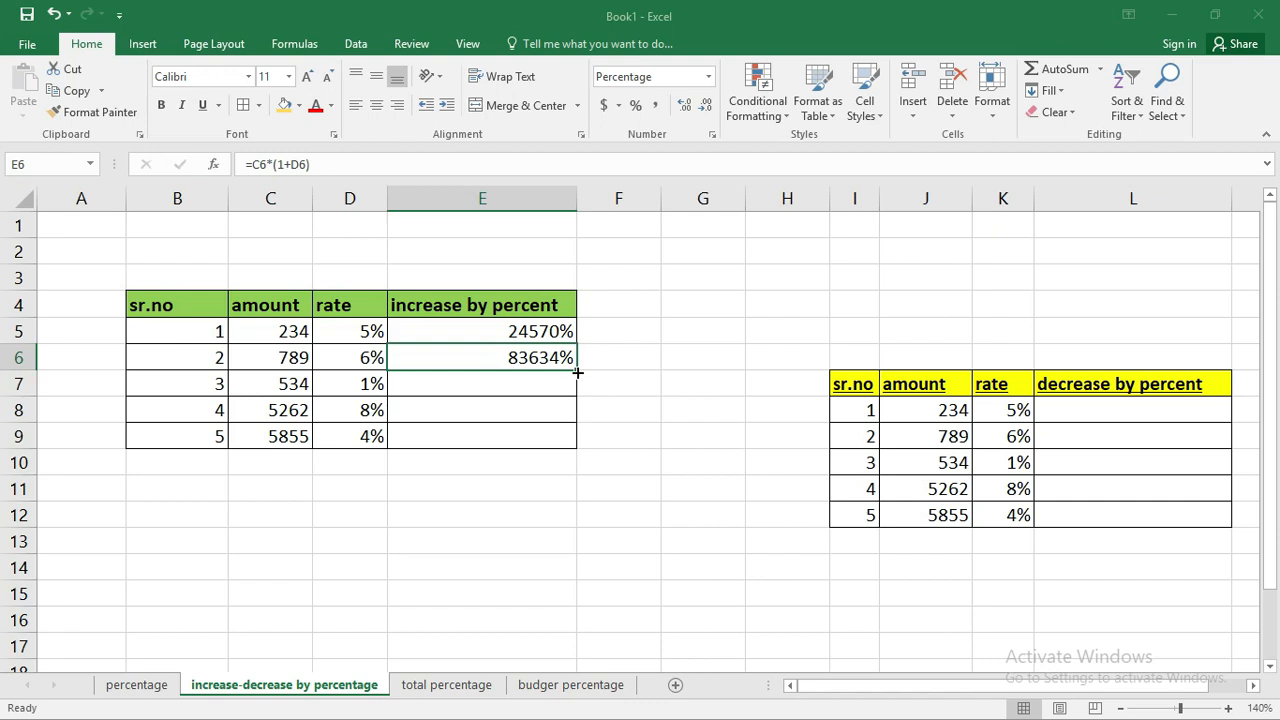
left_click_drag(577, 372, 580, 437)
left_click(606, 410)
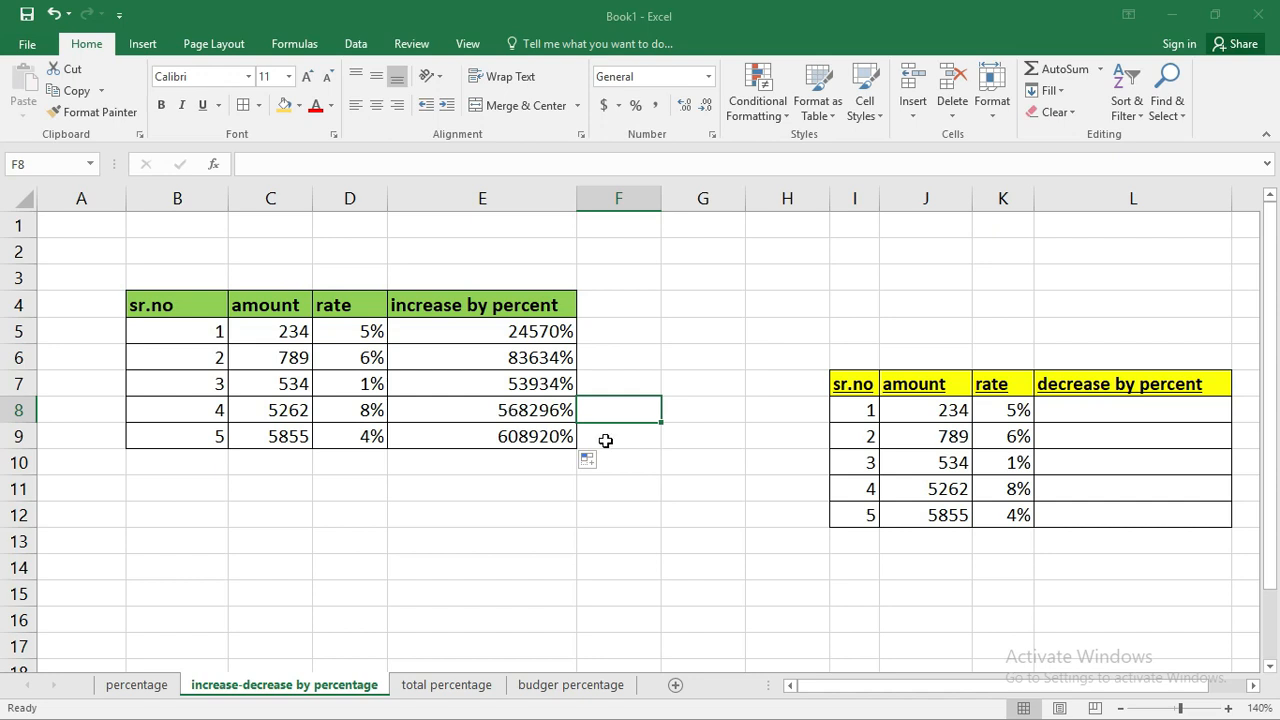
- Enter the formula =J8*(1-K8) in L8 of the decrease by percent column and format the cell as a percentage
left_click_drag(870, 692, 975, 685)
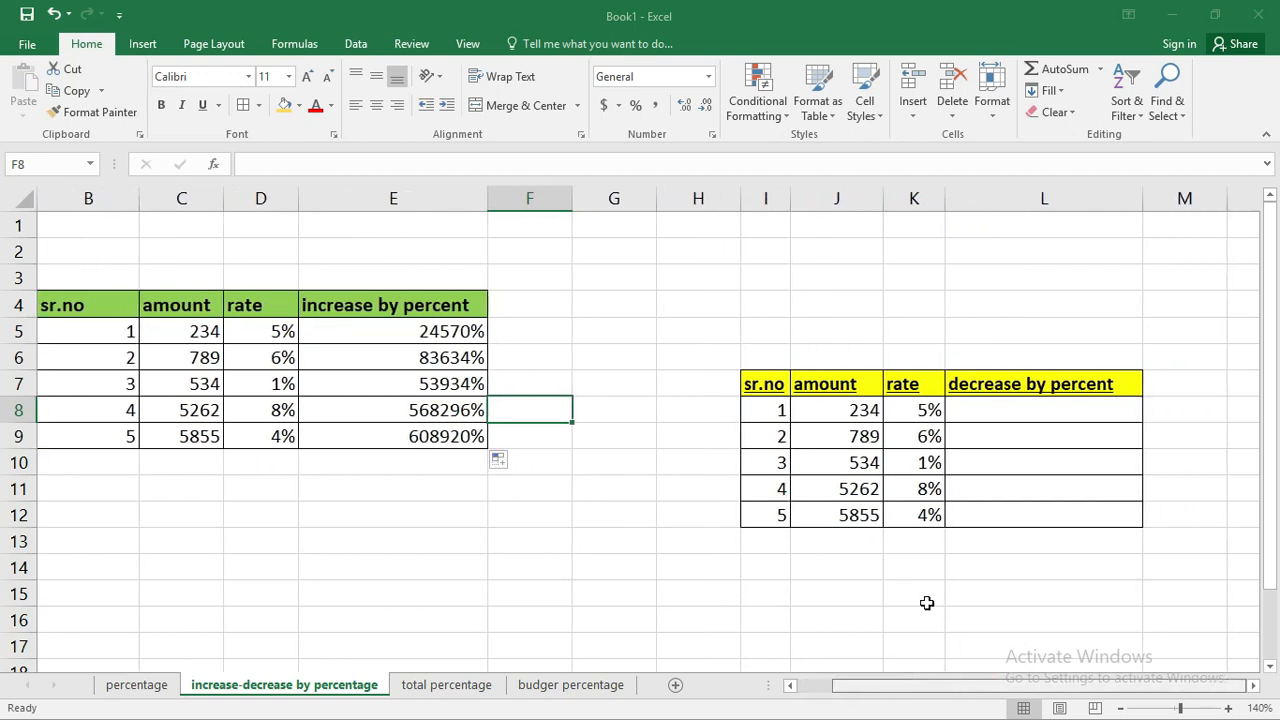
left_click(1068, 362)
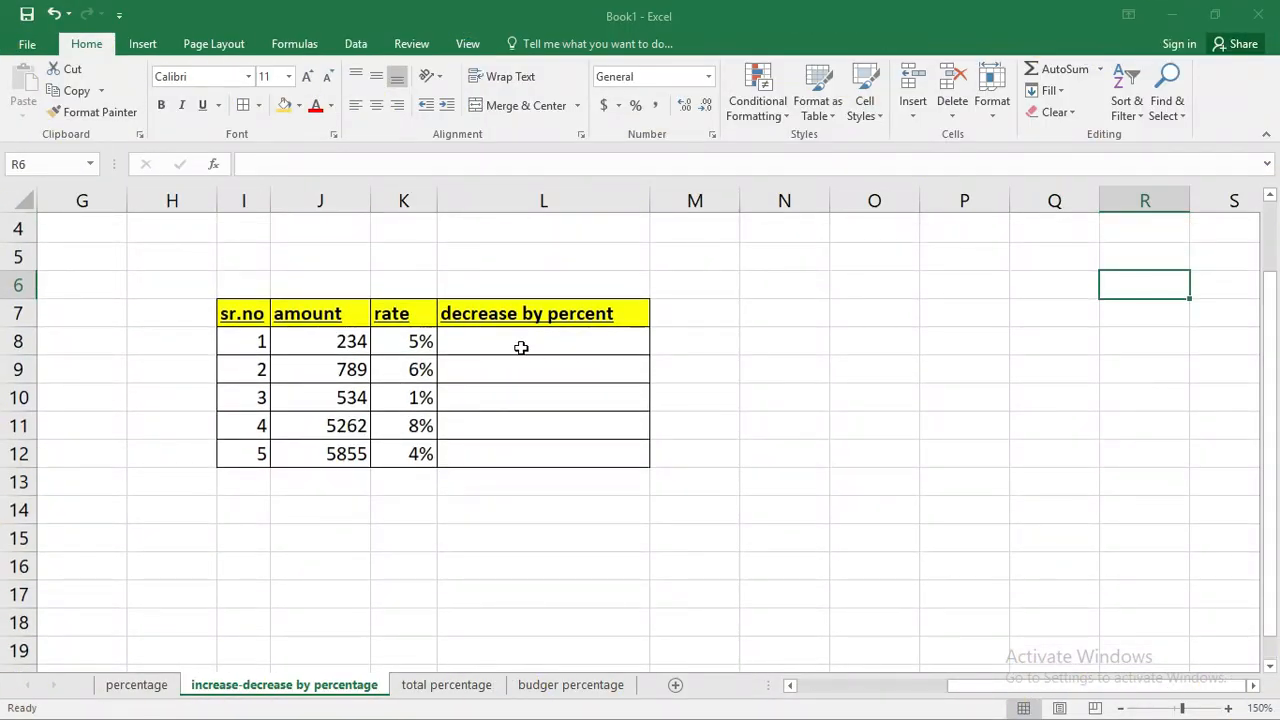
left_click(521, 347)
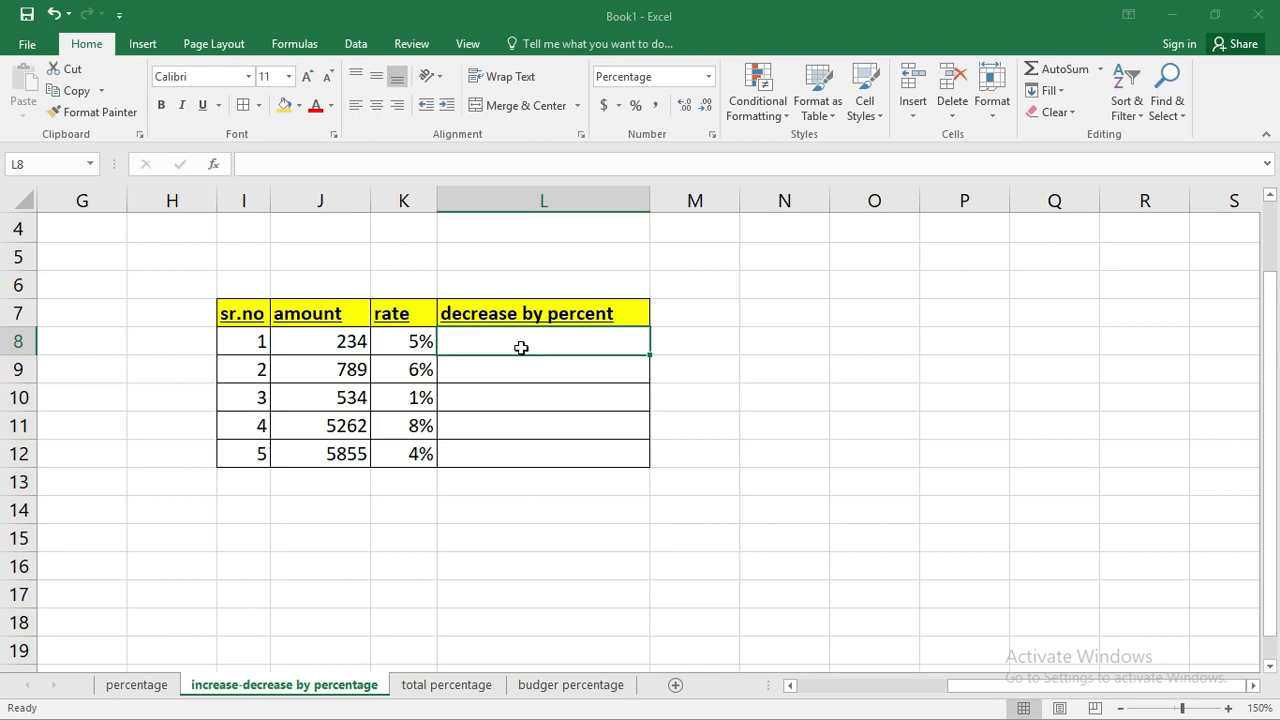
type("=")
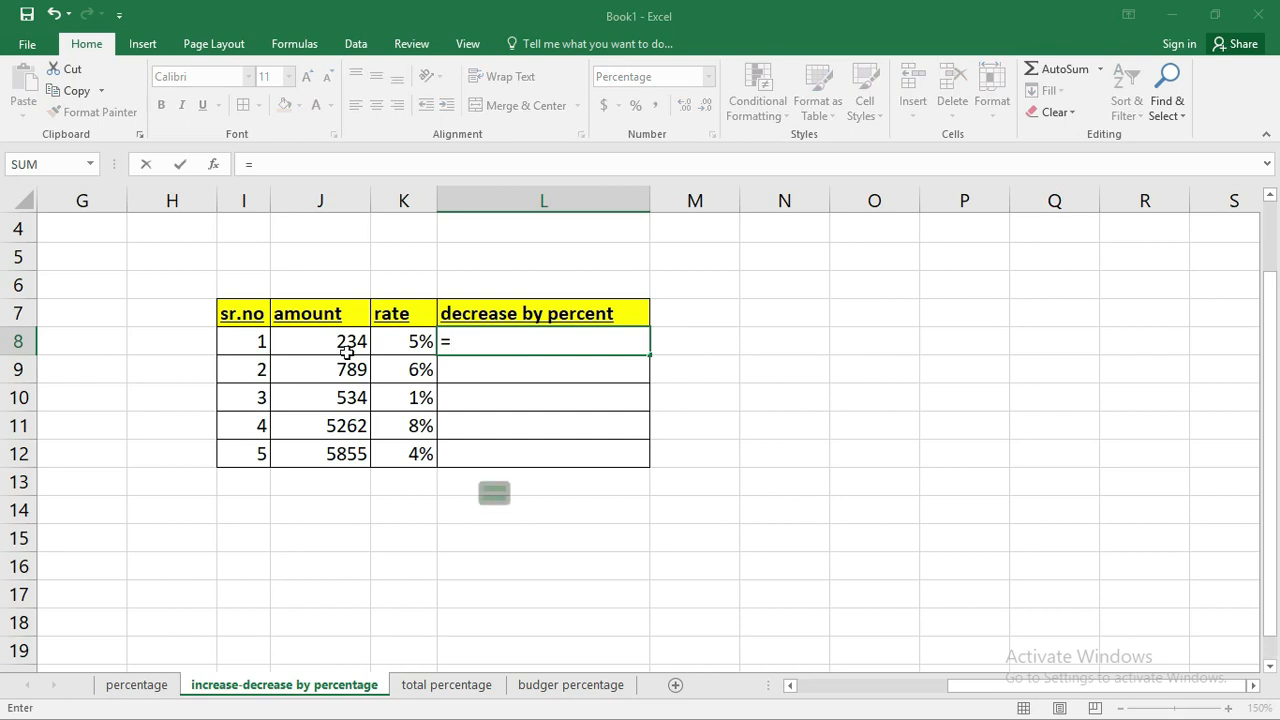
left_click(345, 344)
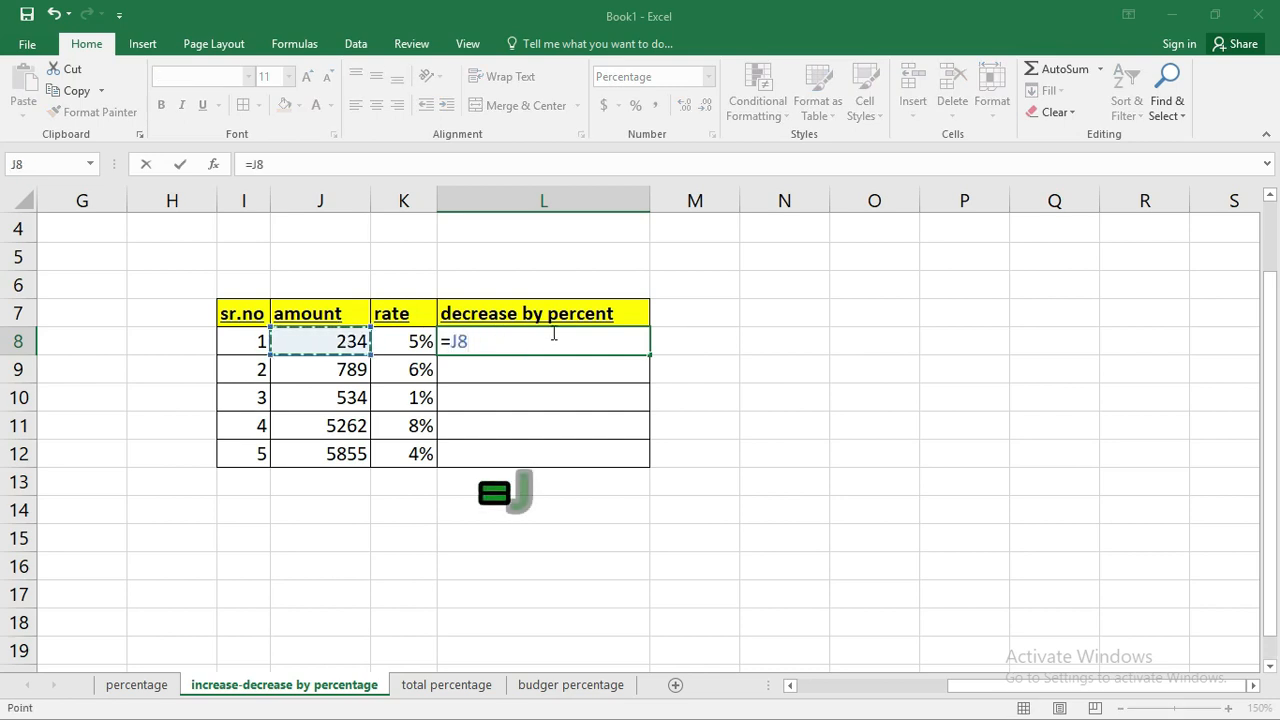
type("*")
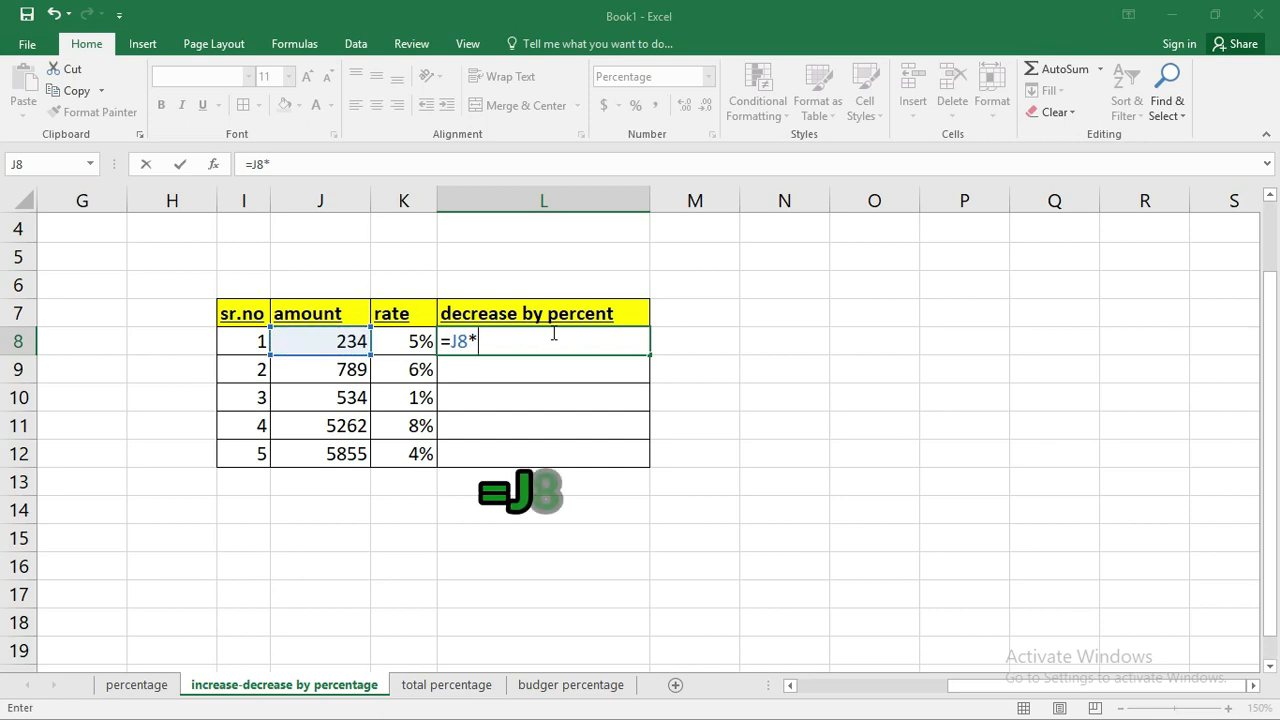
type("(")
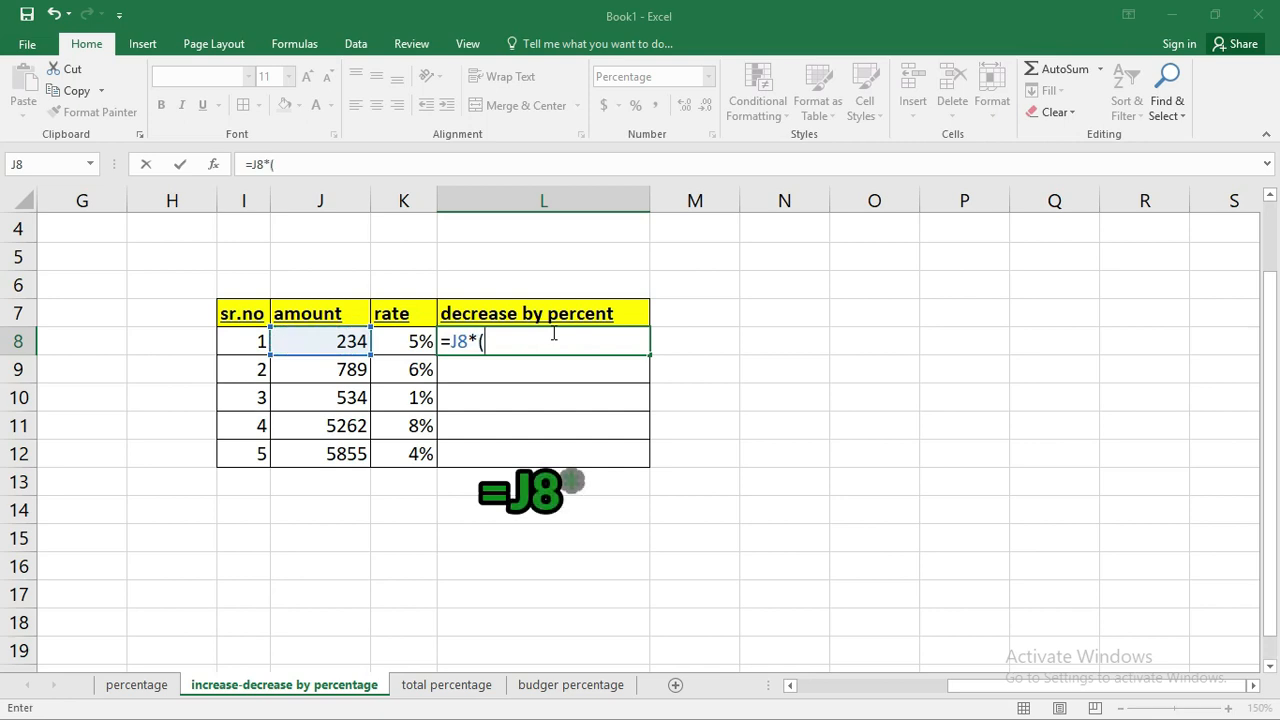
type("1")
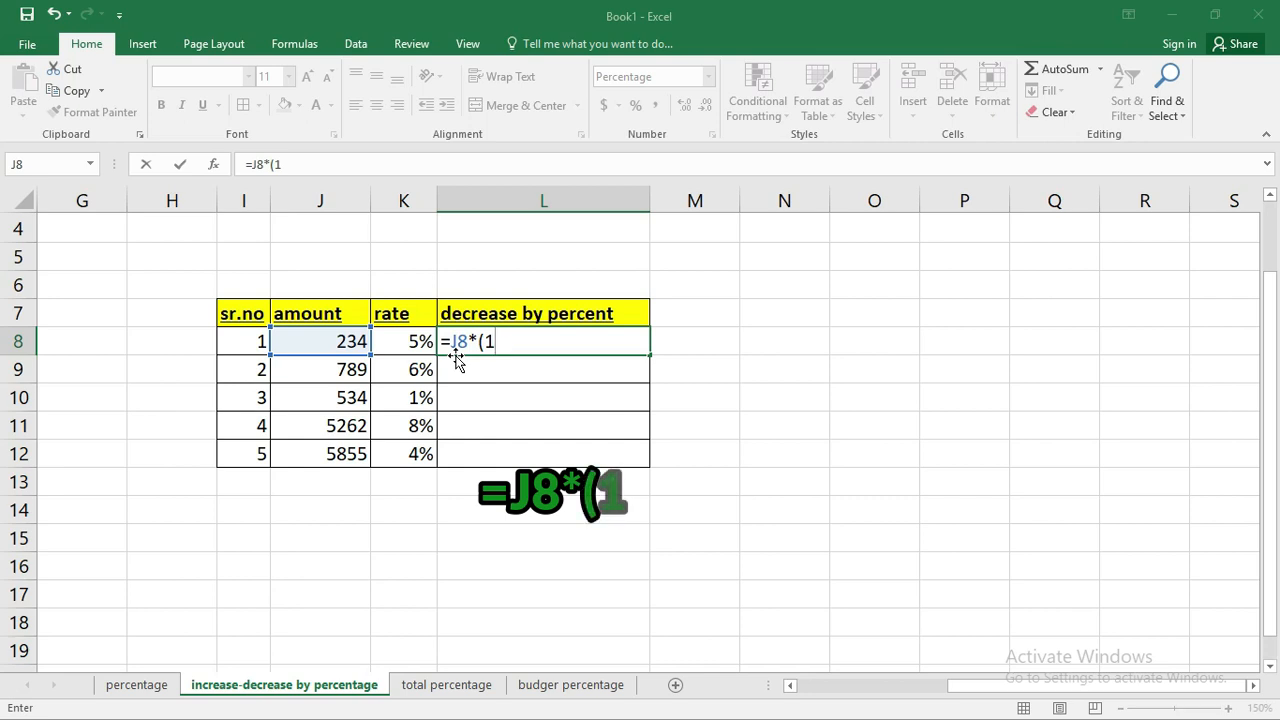
type("-")
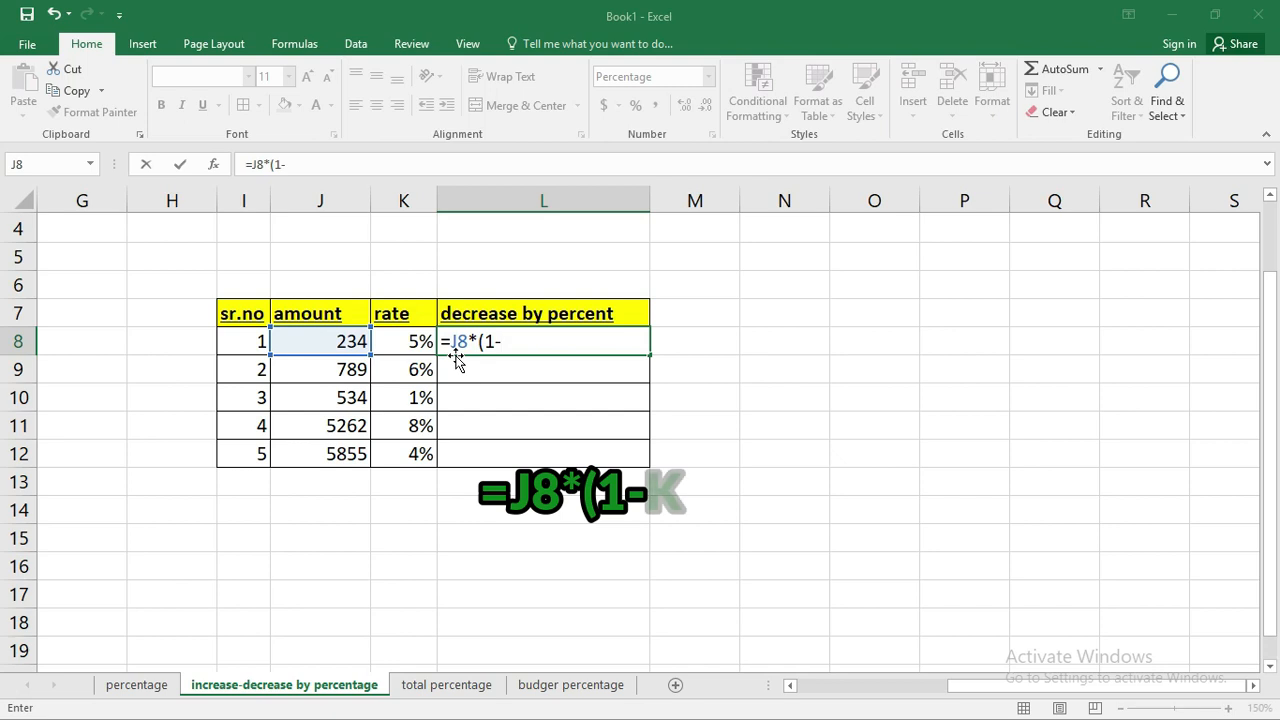
left_click(399, 336)
type(")")
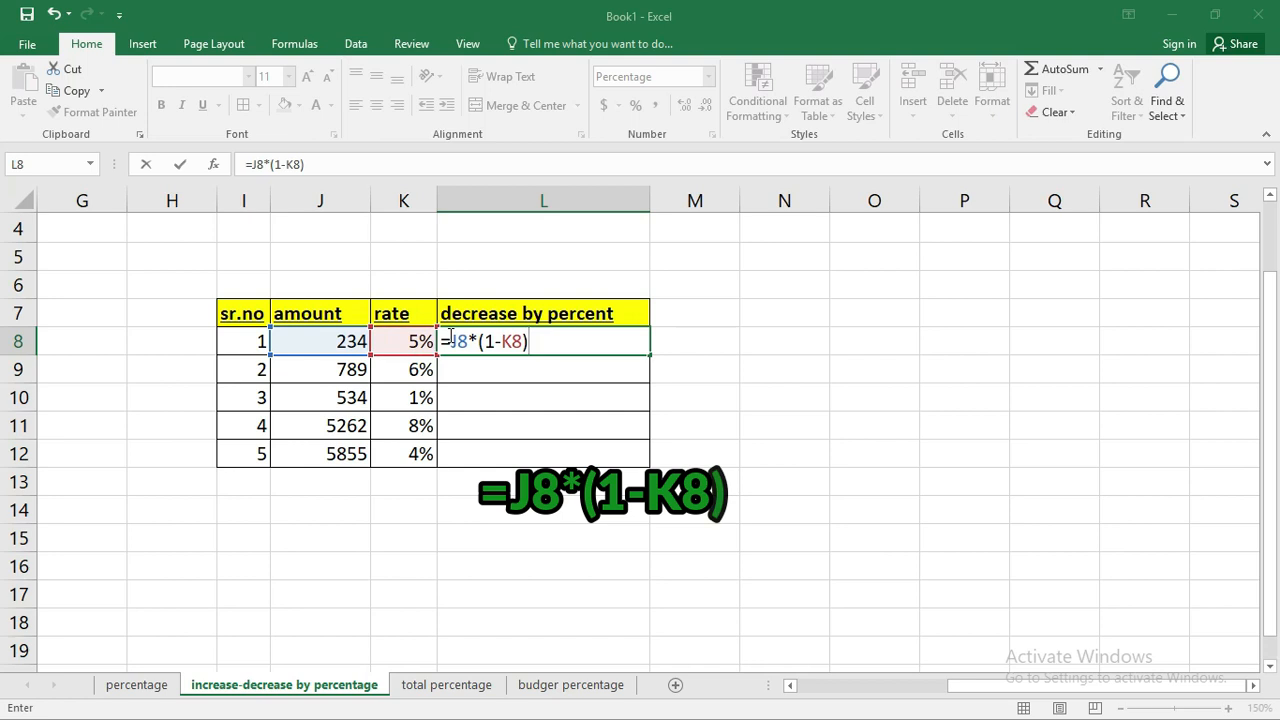
key("ctrl+Return")
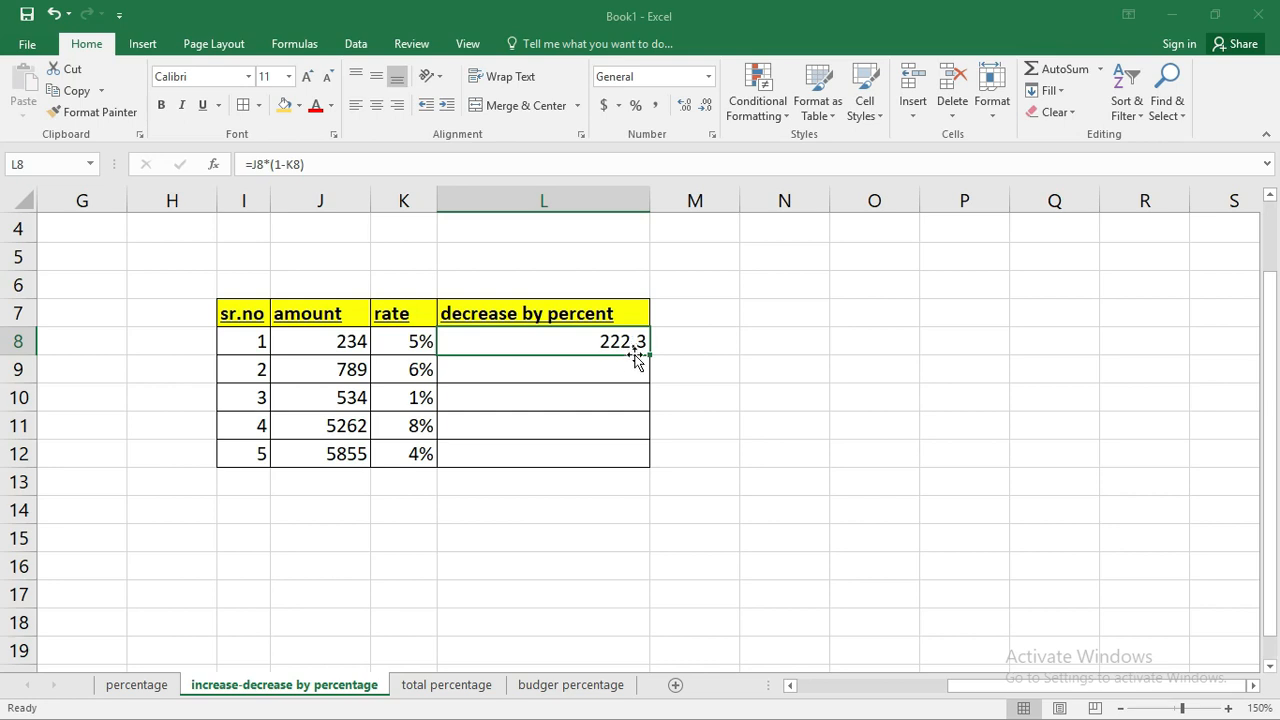
left_click(640, 114)
- Enter the formula =J9*(1-K9) in L9 to decrease the second amount by its rate
left_click(620, 386)
left_click(626, 371)
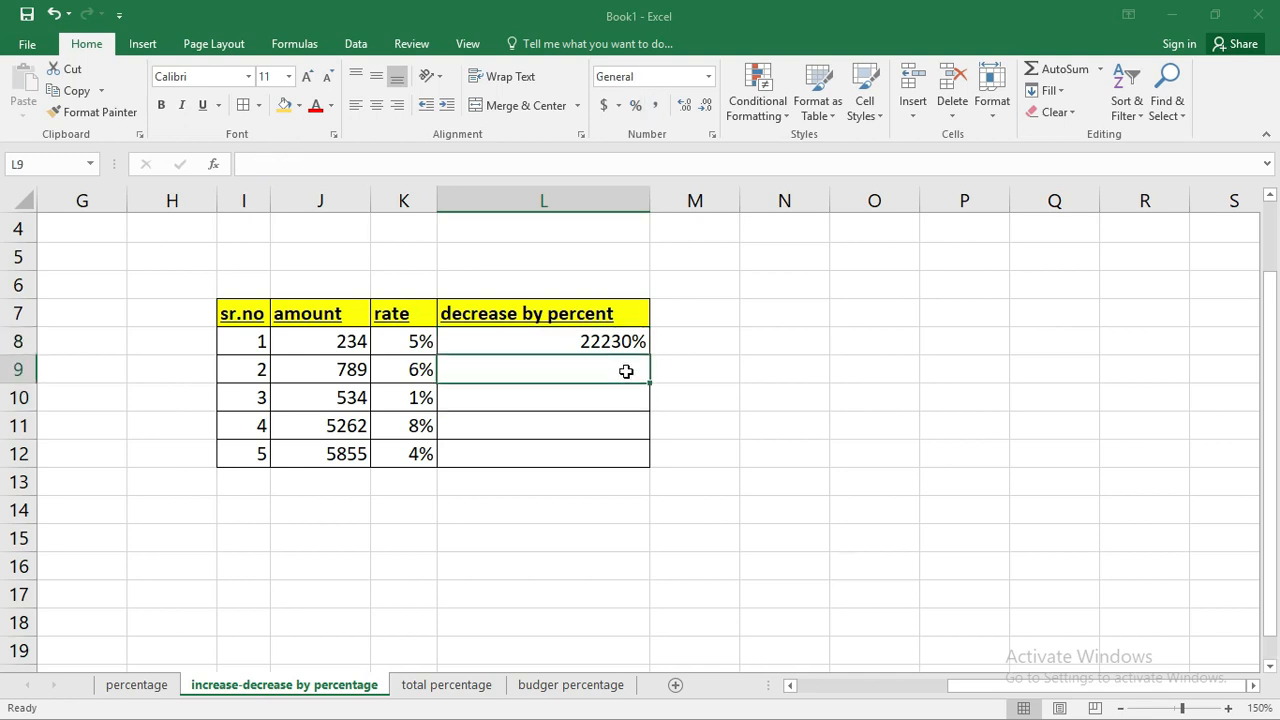
type("=")
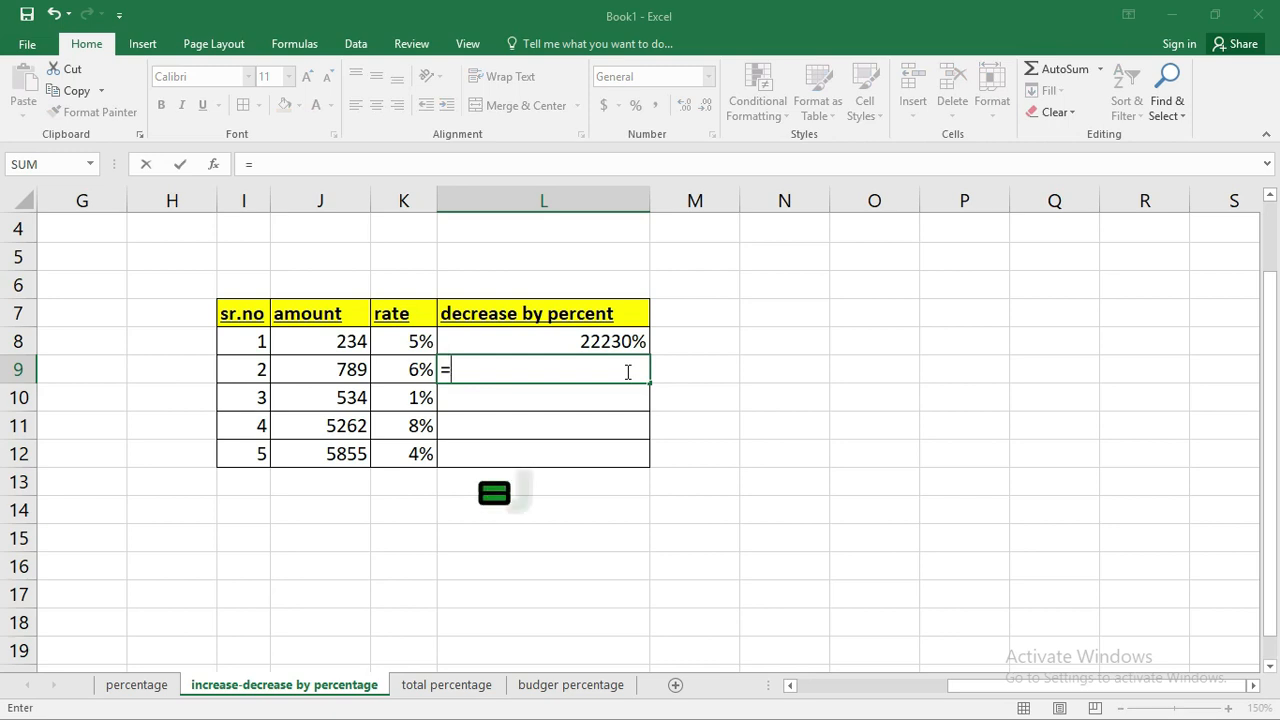
left_click(346, 369)
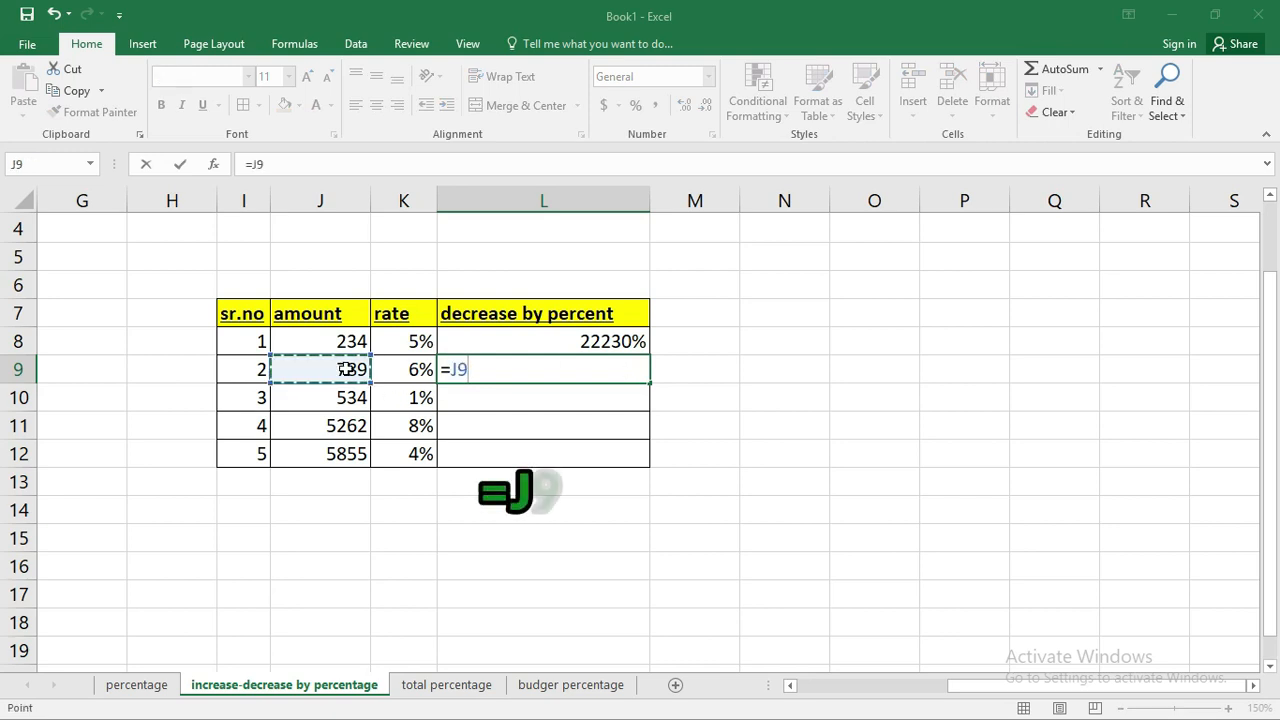
type("*")
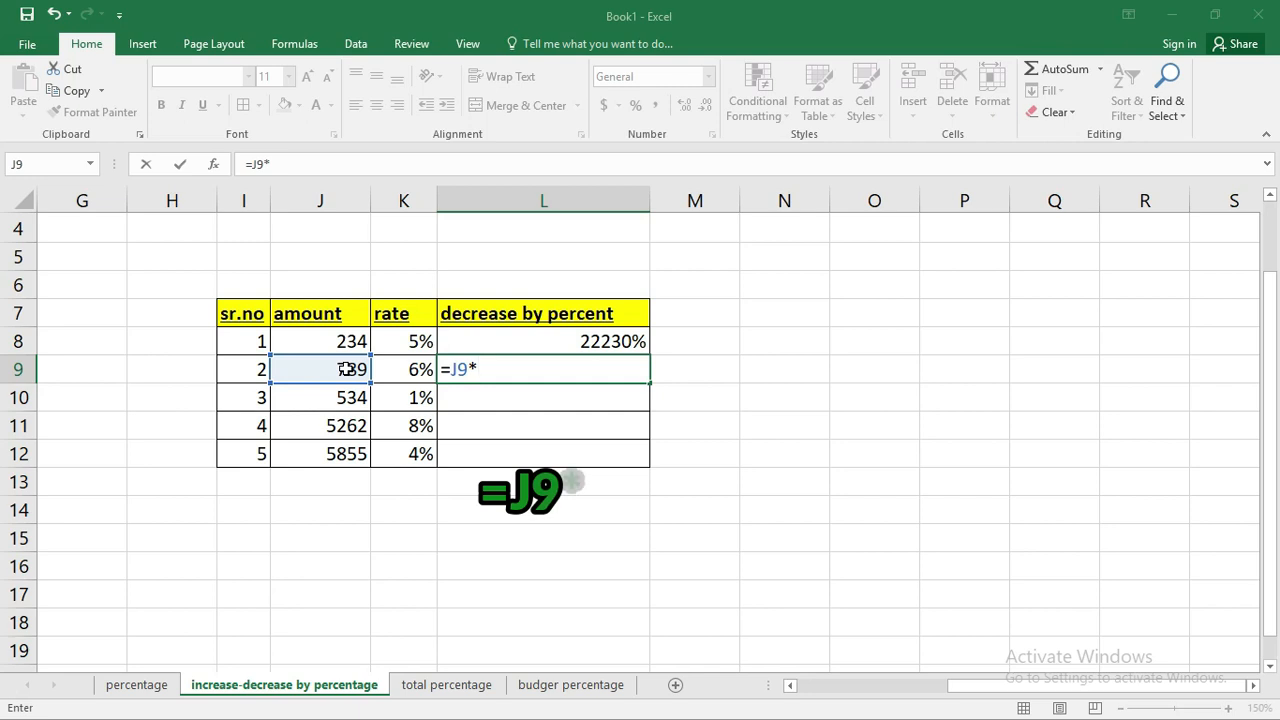
type("(")
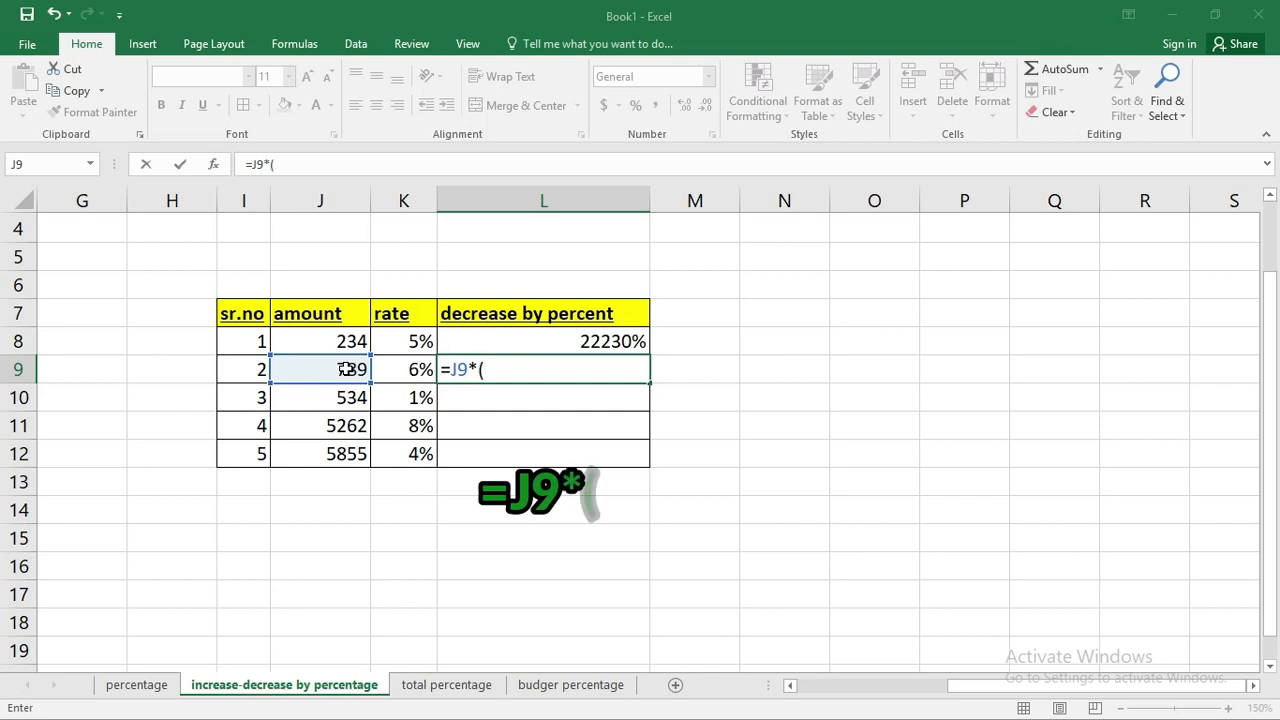
type("1-")
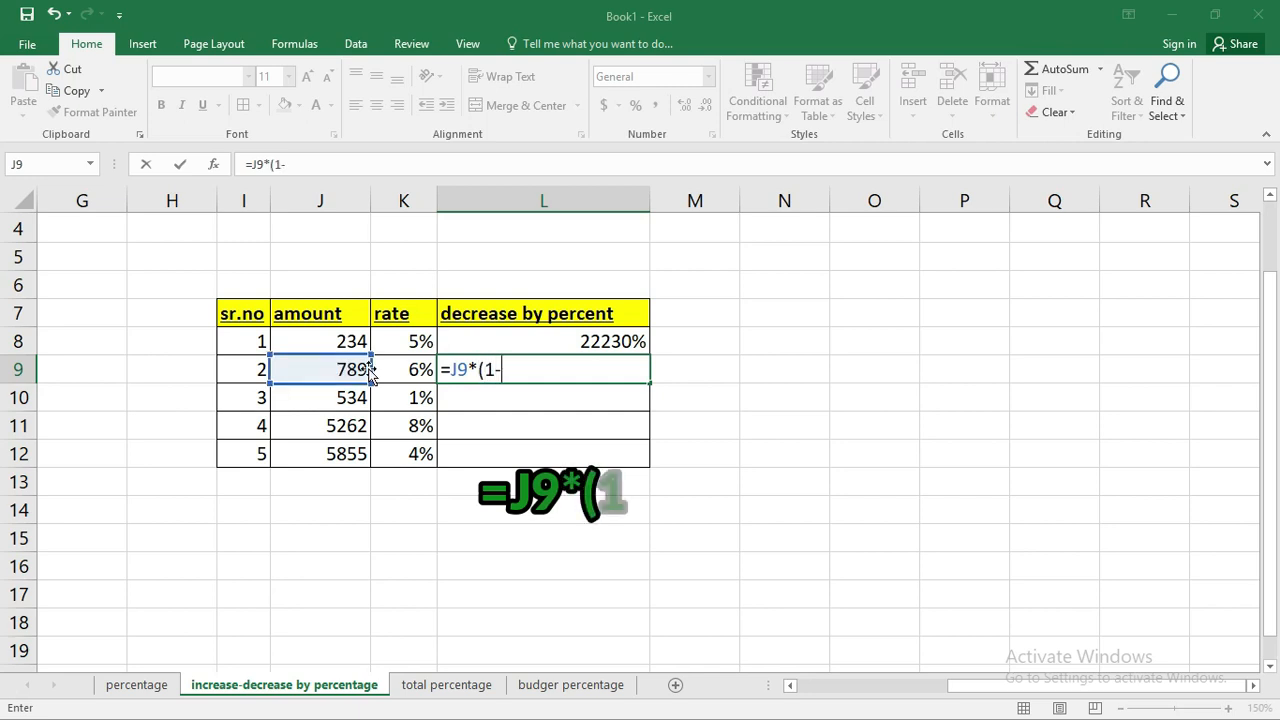
left_click(414, 369)
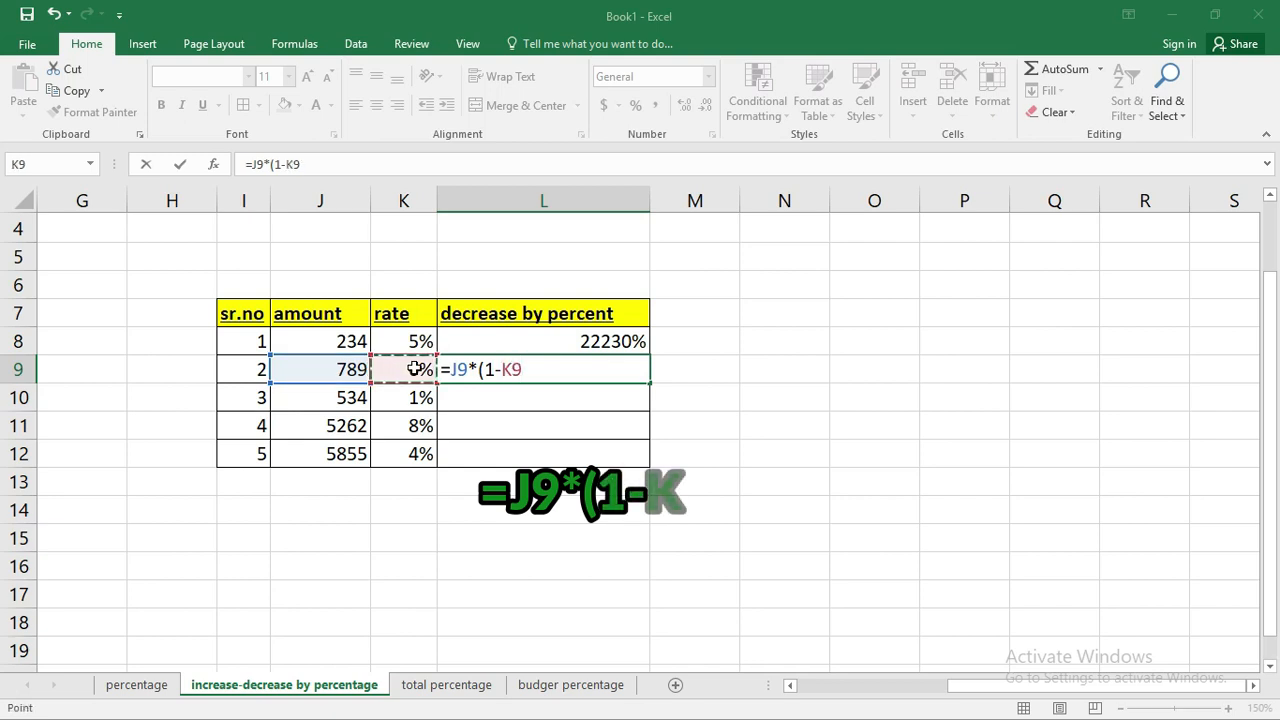
type(")")
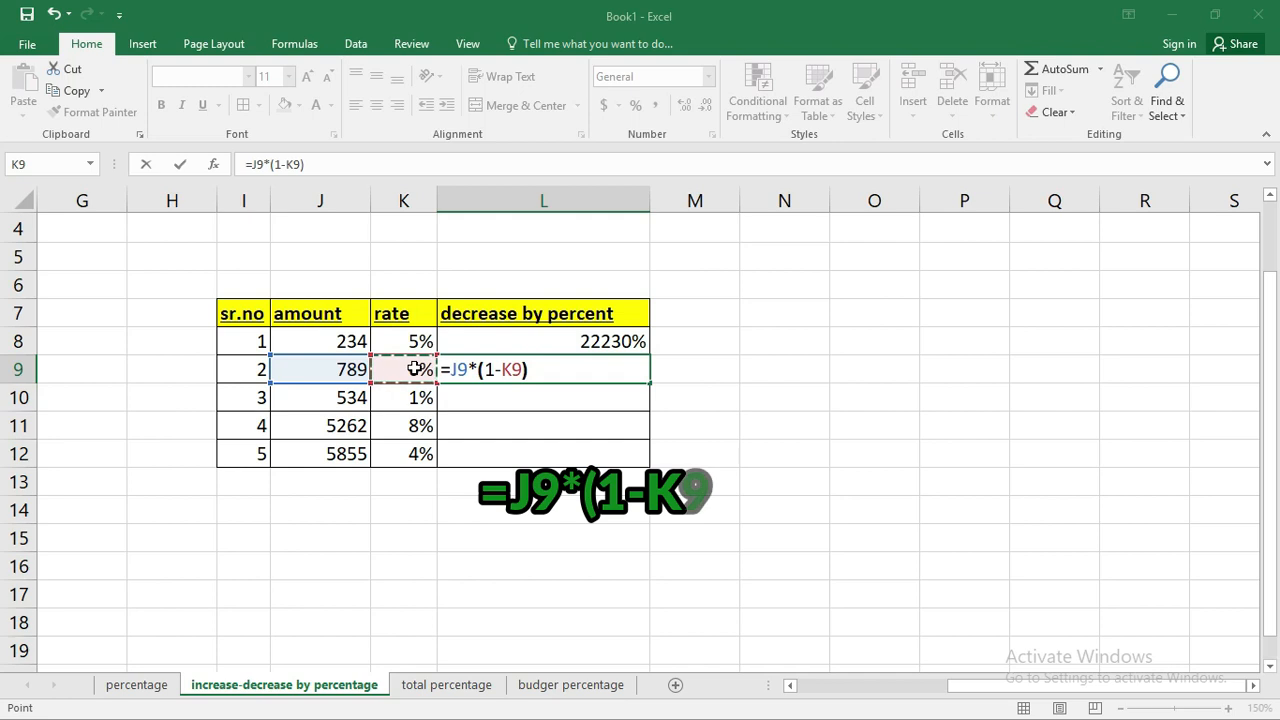
key("Return")
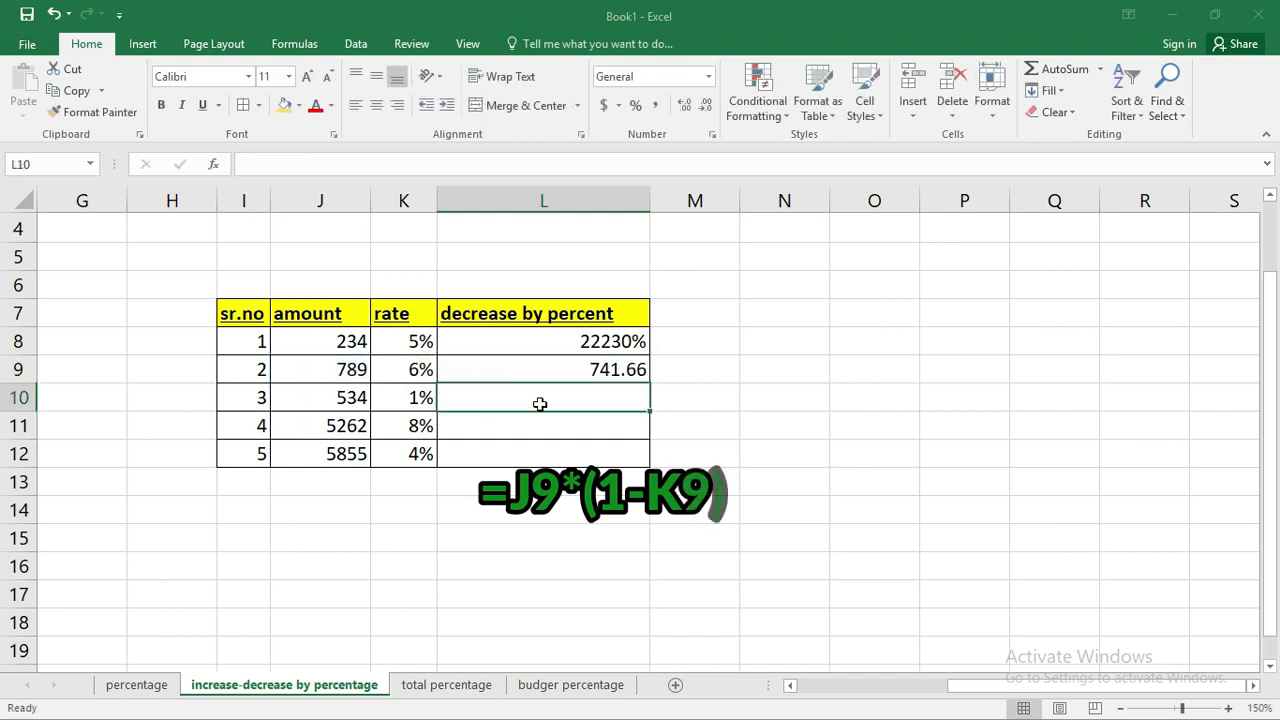
- Format L9 as a percentage and fill its formula down through L12
left_click(580, 371)
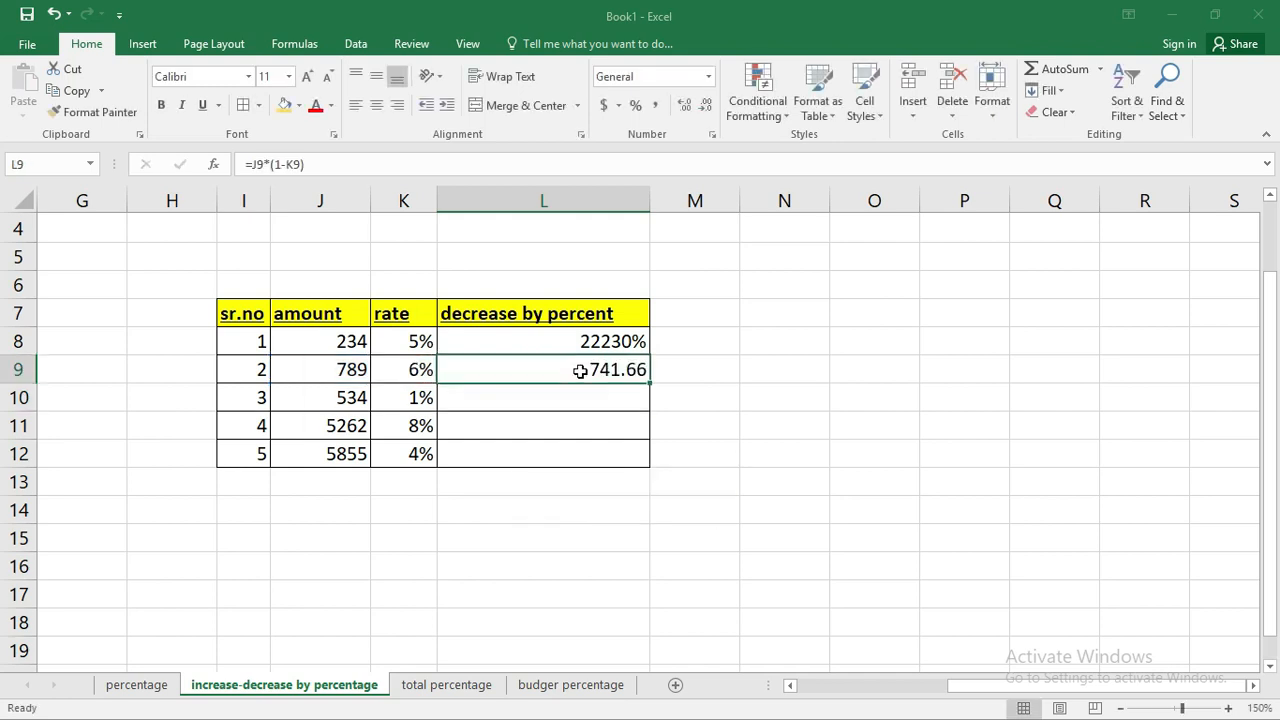
key("ctrl+shift+5")
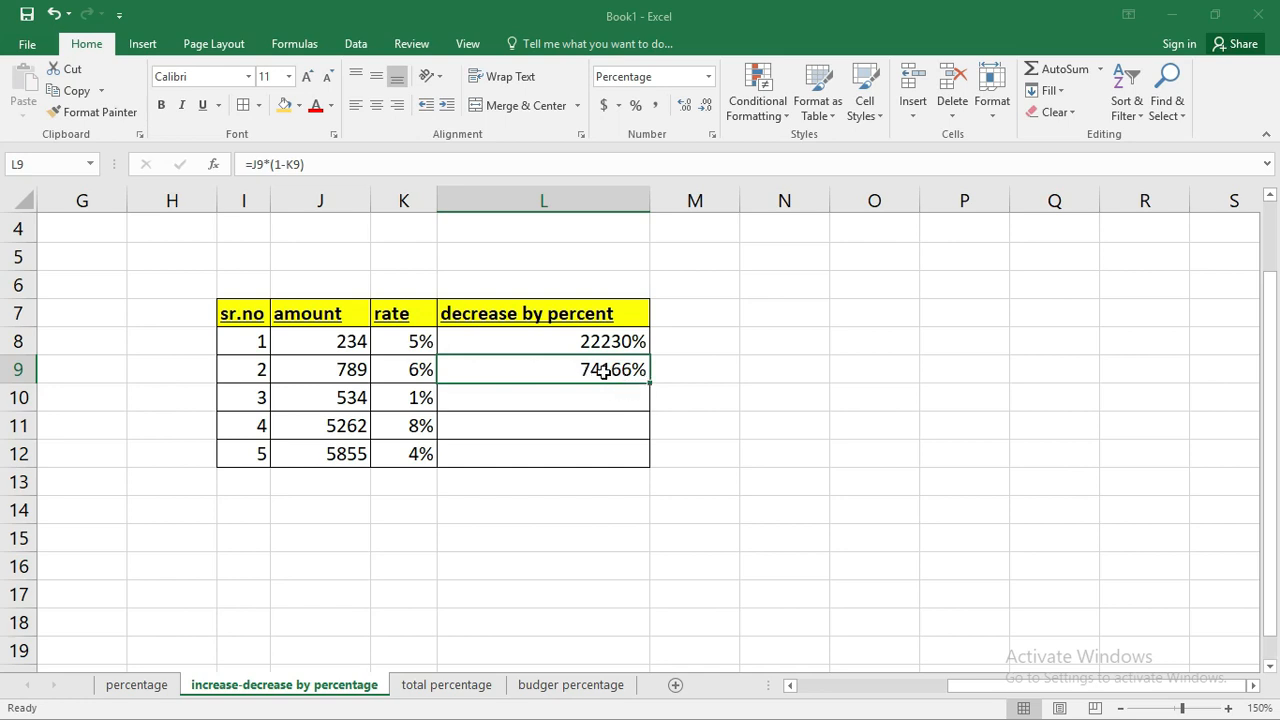
left_click_drag(648, 381, 661, 464)
left_click(712, 478)
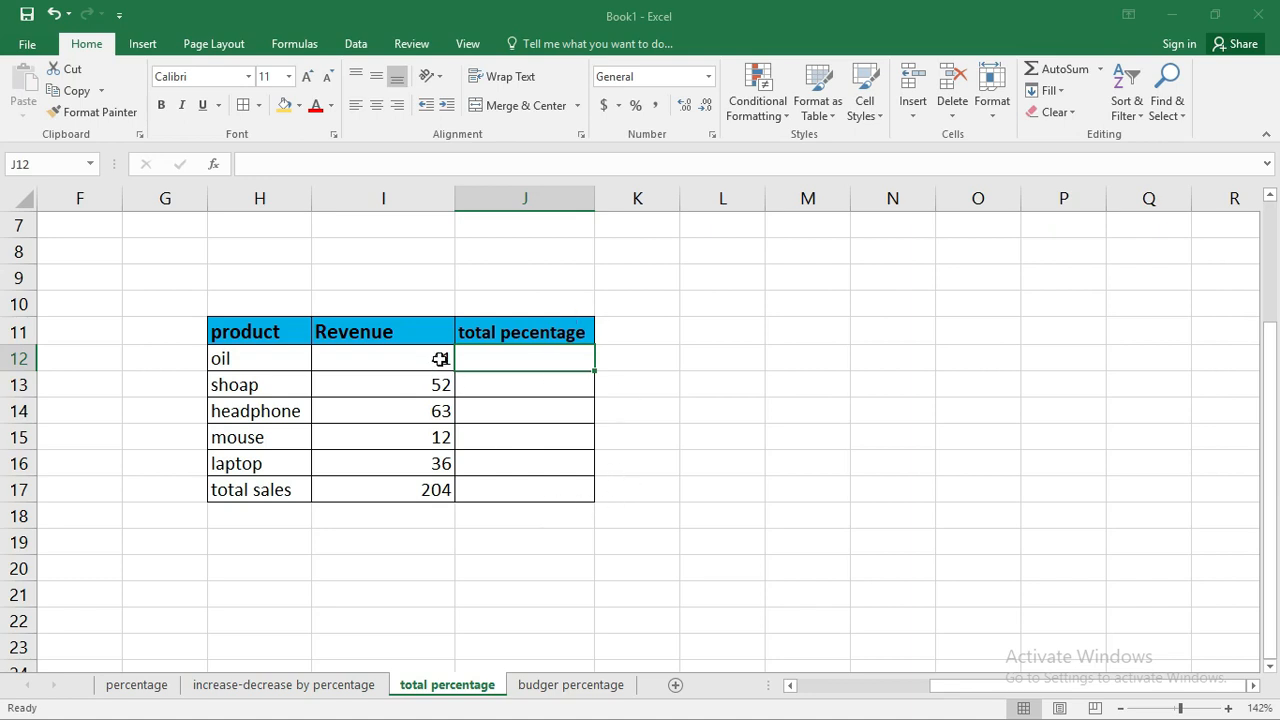
- Add the label Total Revenue in H18, below the total sales row on the total percentage sheet
left_click(360, 515)
left_click(300, 520)
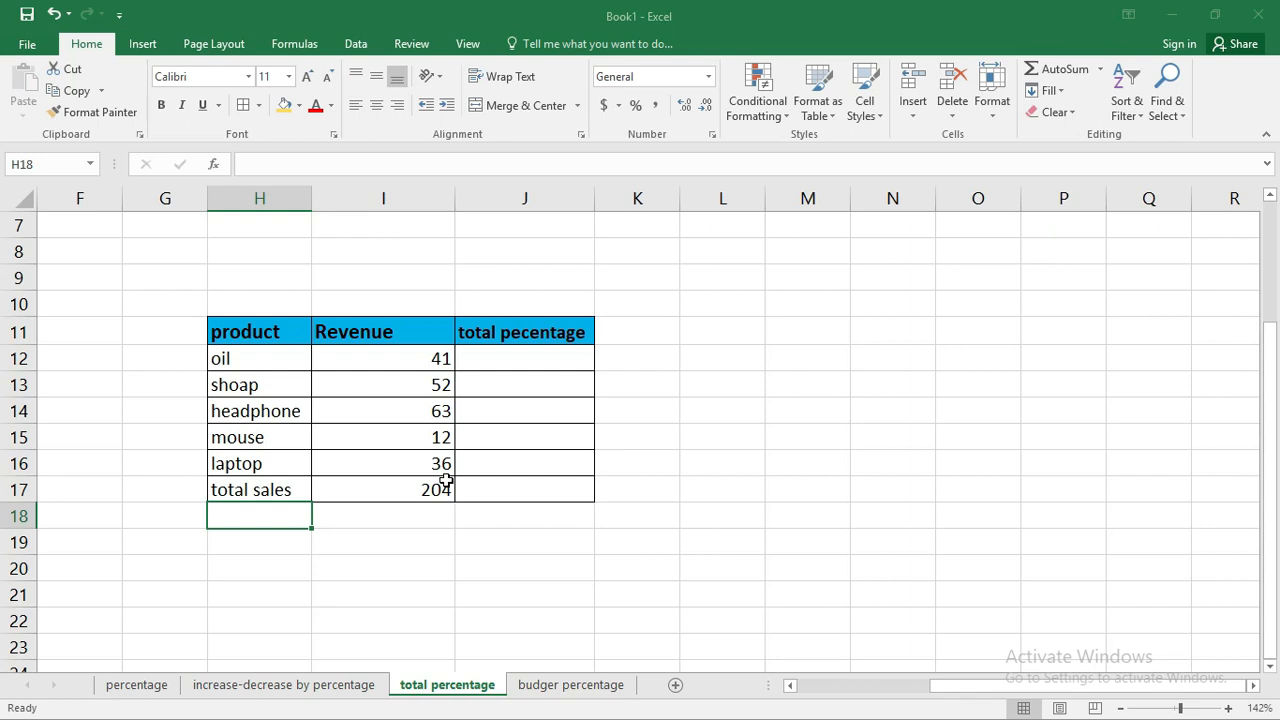
type("To")
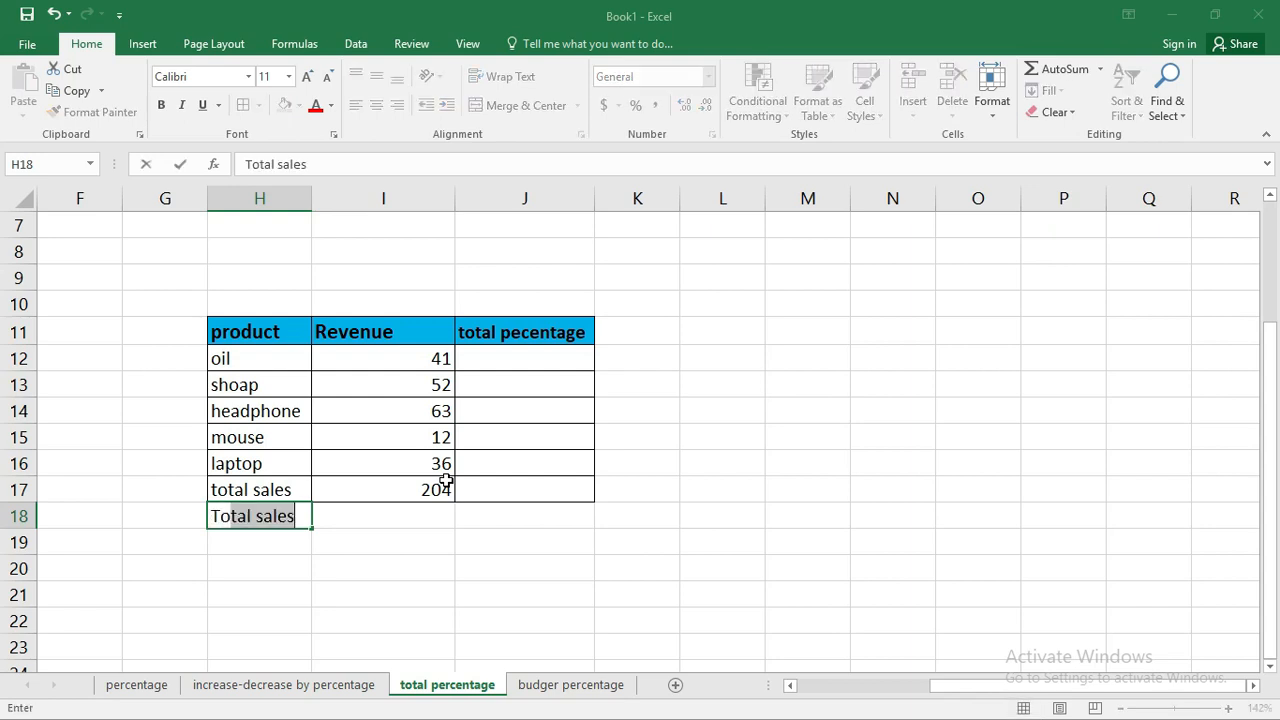
type("tal r")
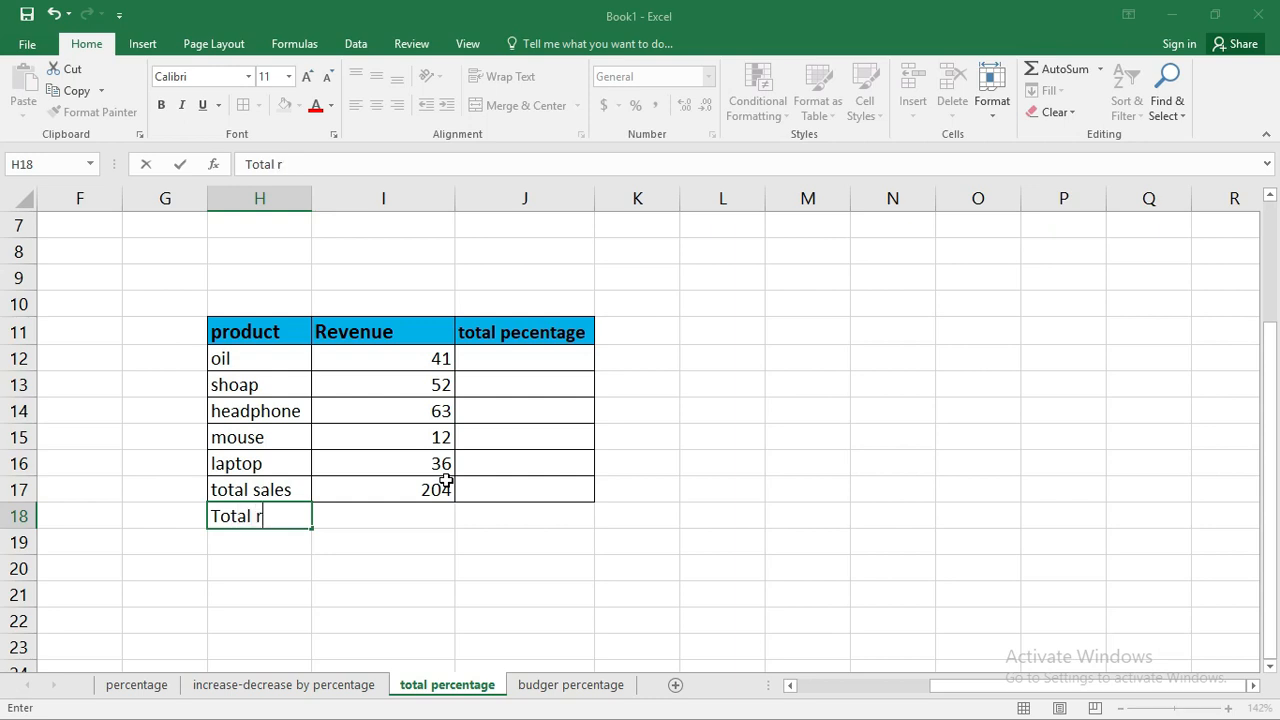
type("evenue")
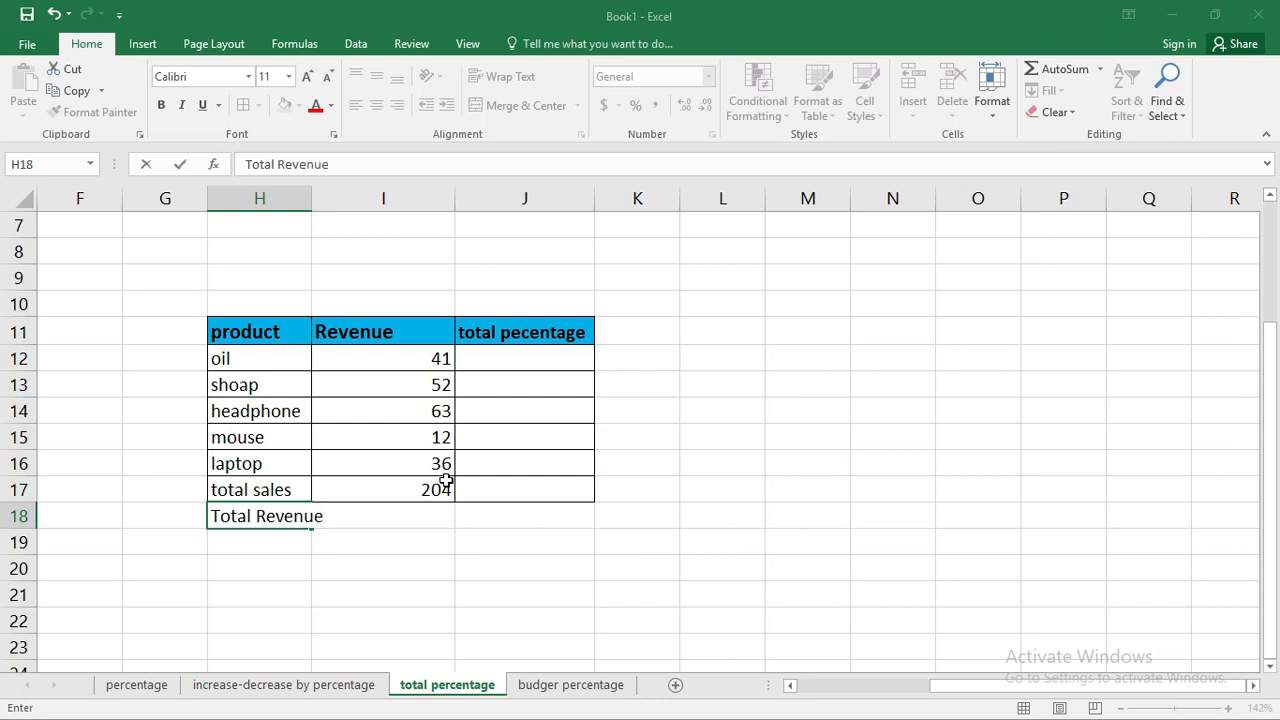
key("Tab")
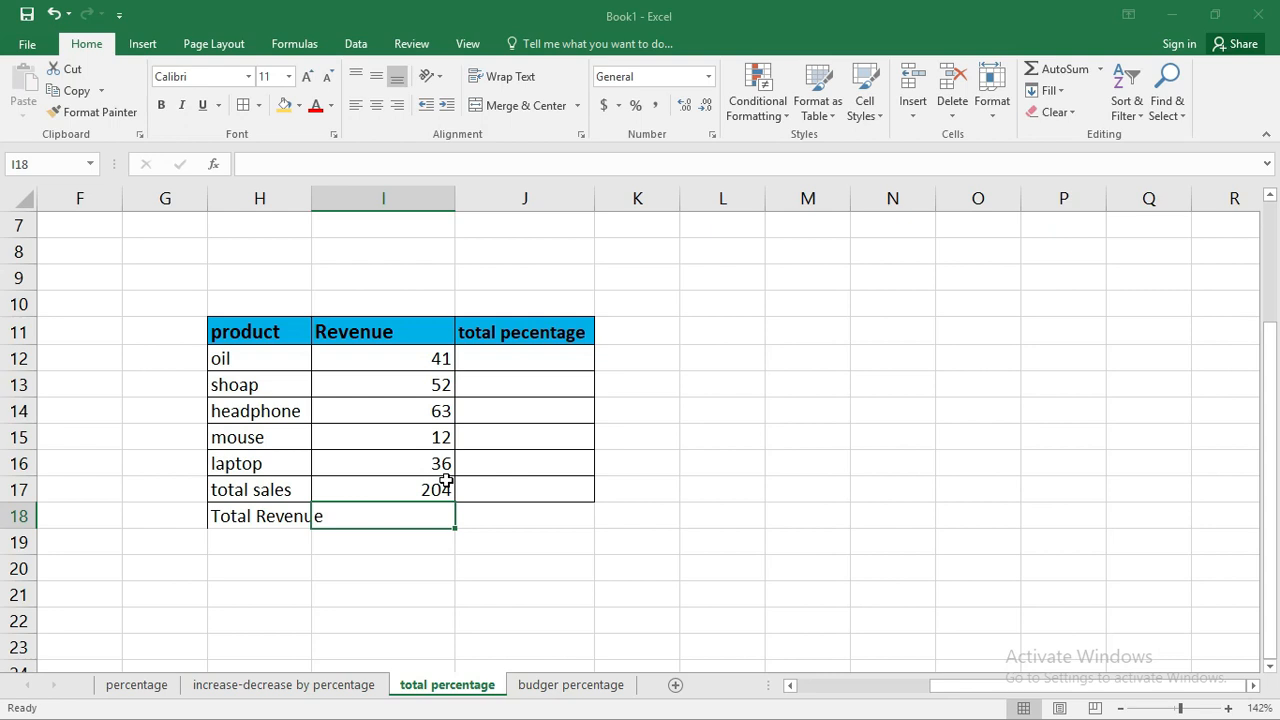
- Enter the formula =SUM(I12:I17) in I18 beside the Total Revenue label
type("=sum")
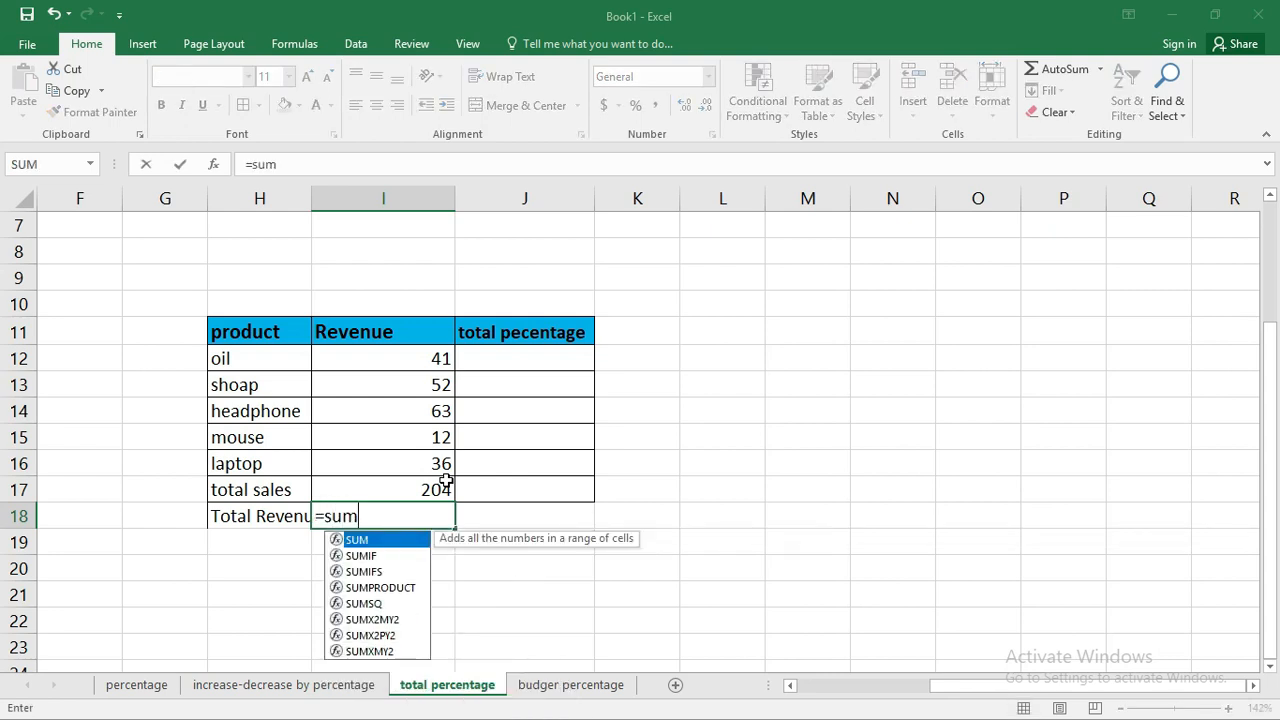
key("Tab")
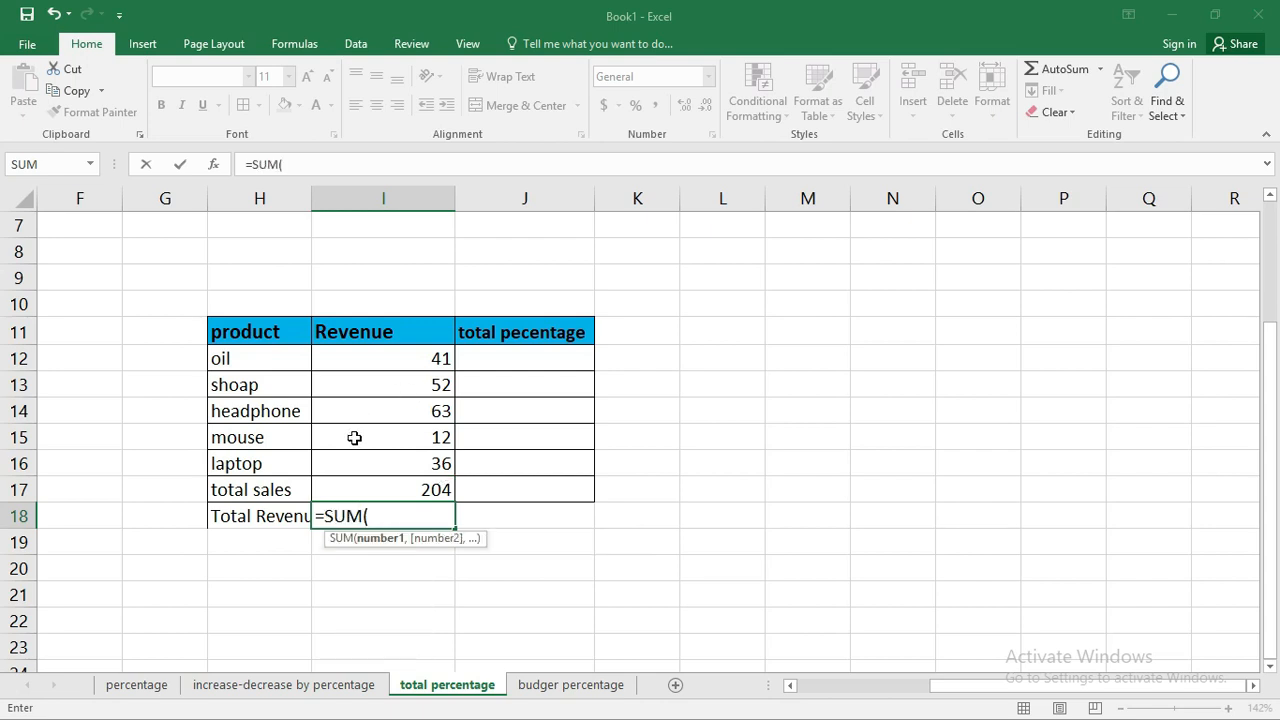
left_click_drag(392, 354, 409, 489)
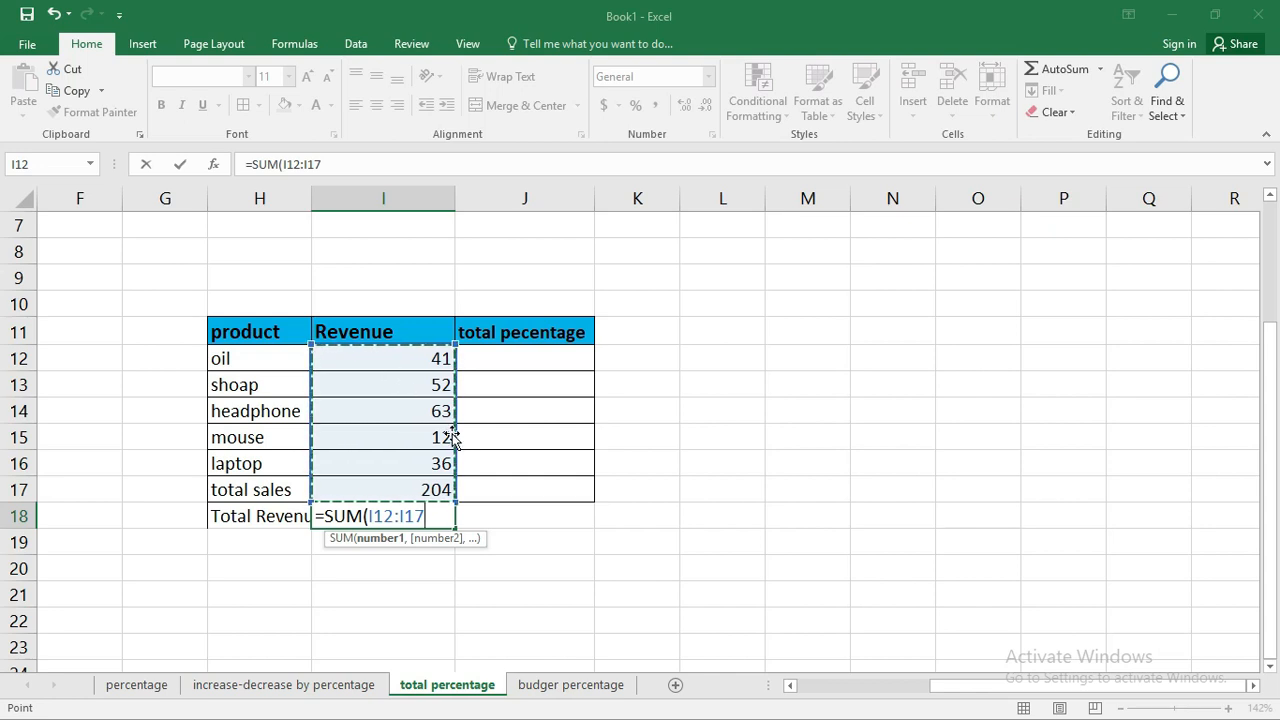
key("Return")
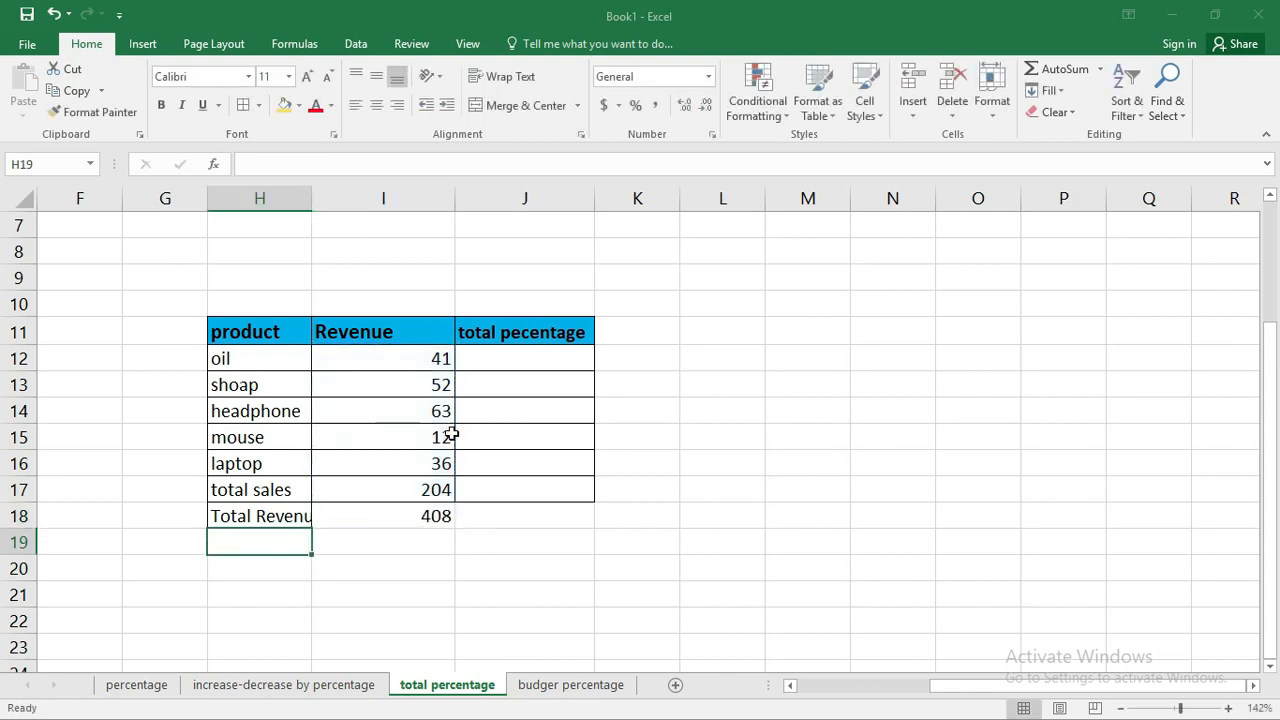
left_click(428, 516)
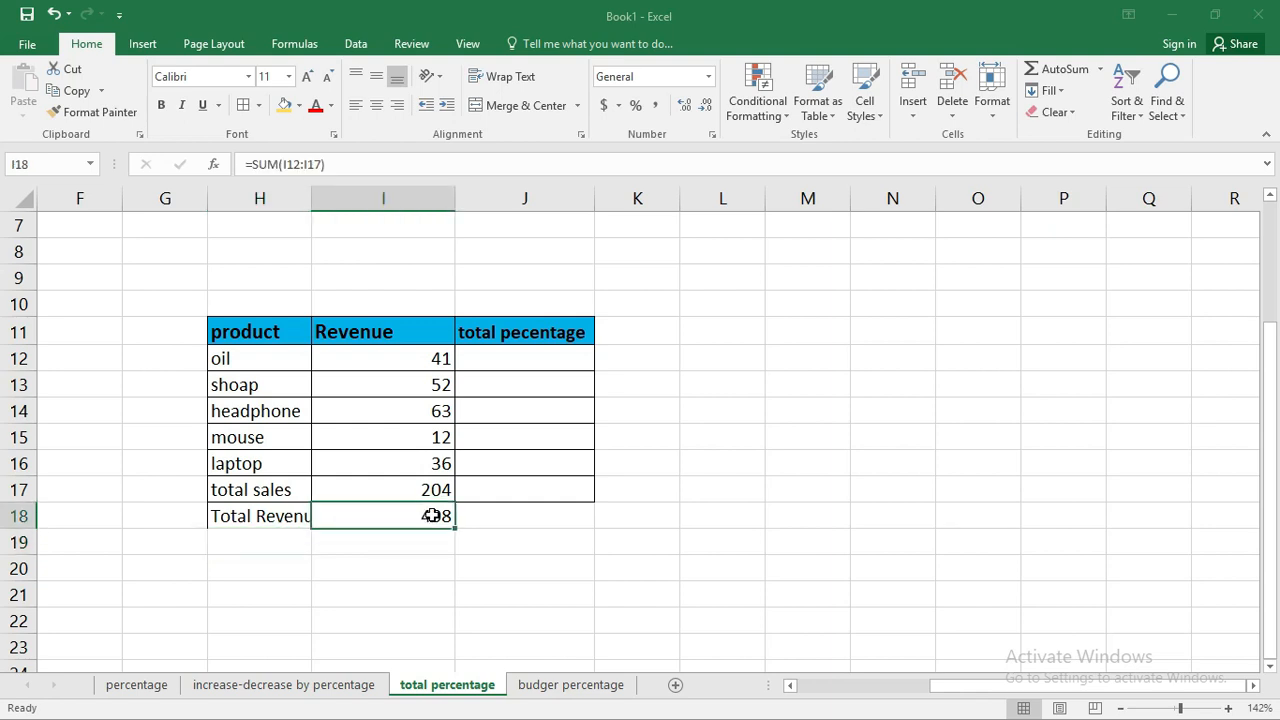
- Enter the formula =I12/I18 in J12 for the oil row and format the cell as a percentage
left_click(494, 364)
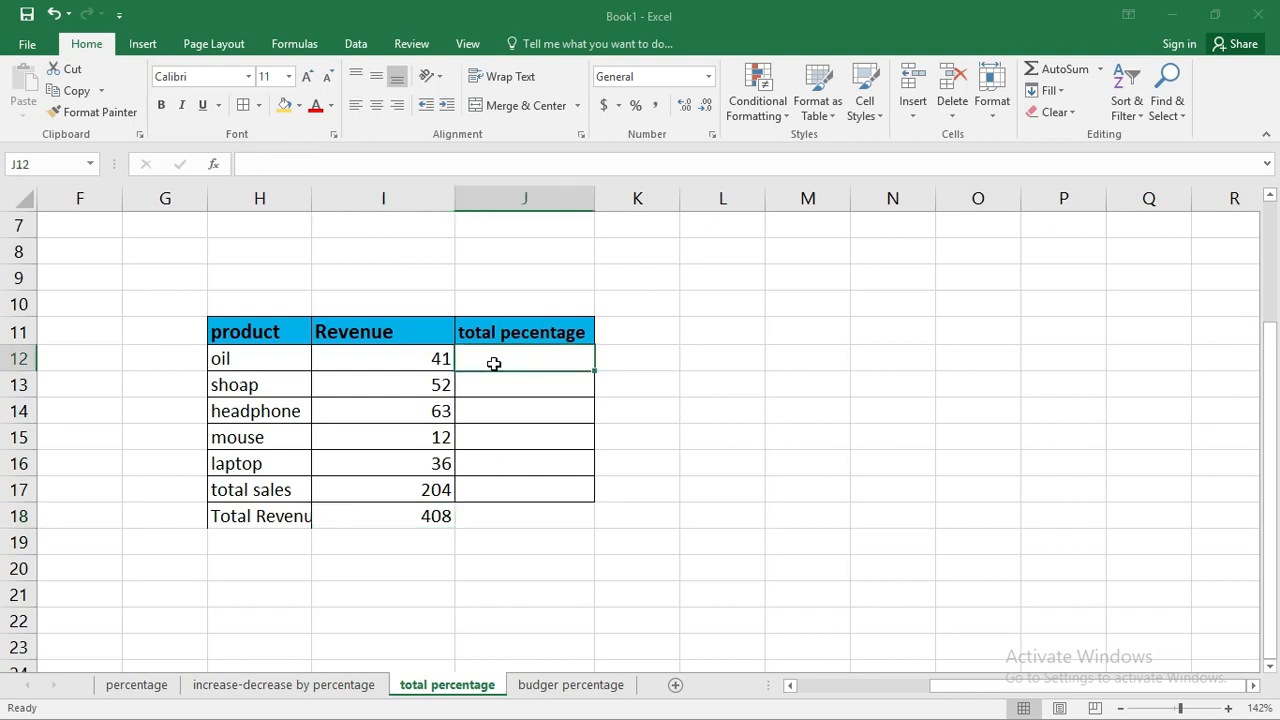
type("=")
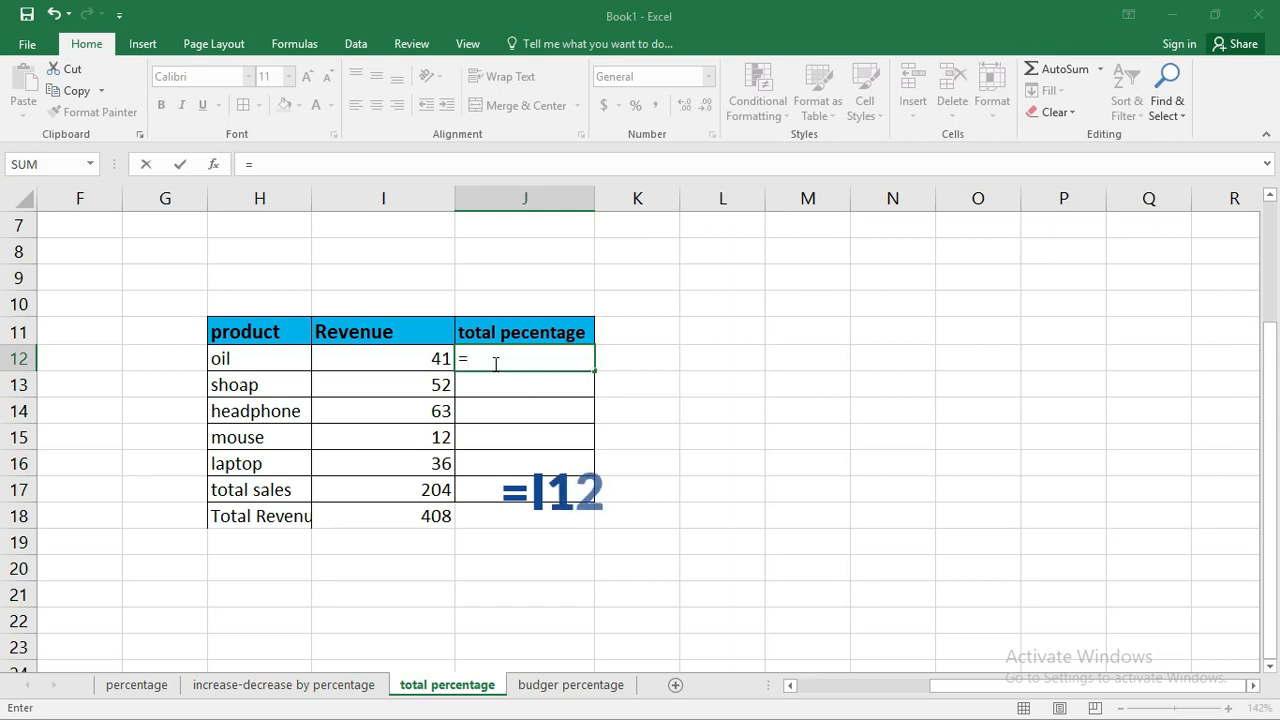
left_click(433, 359)
type("/")
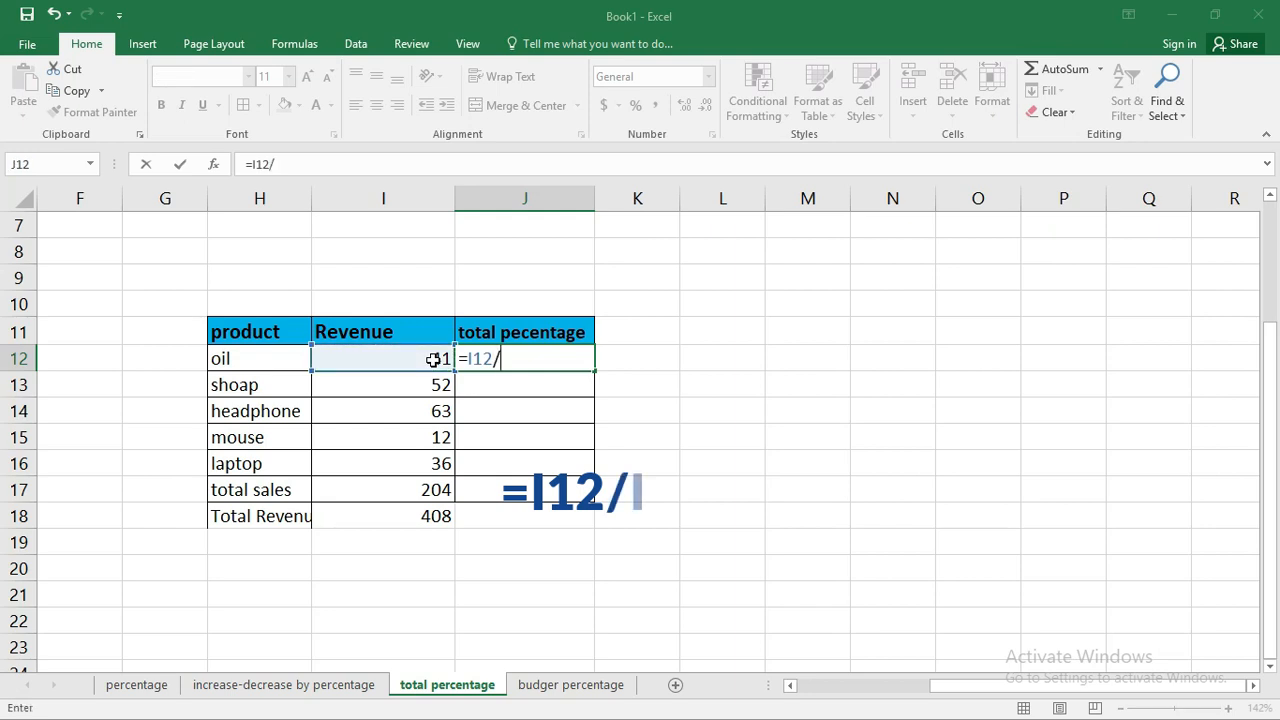
left_click(433, 515)
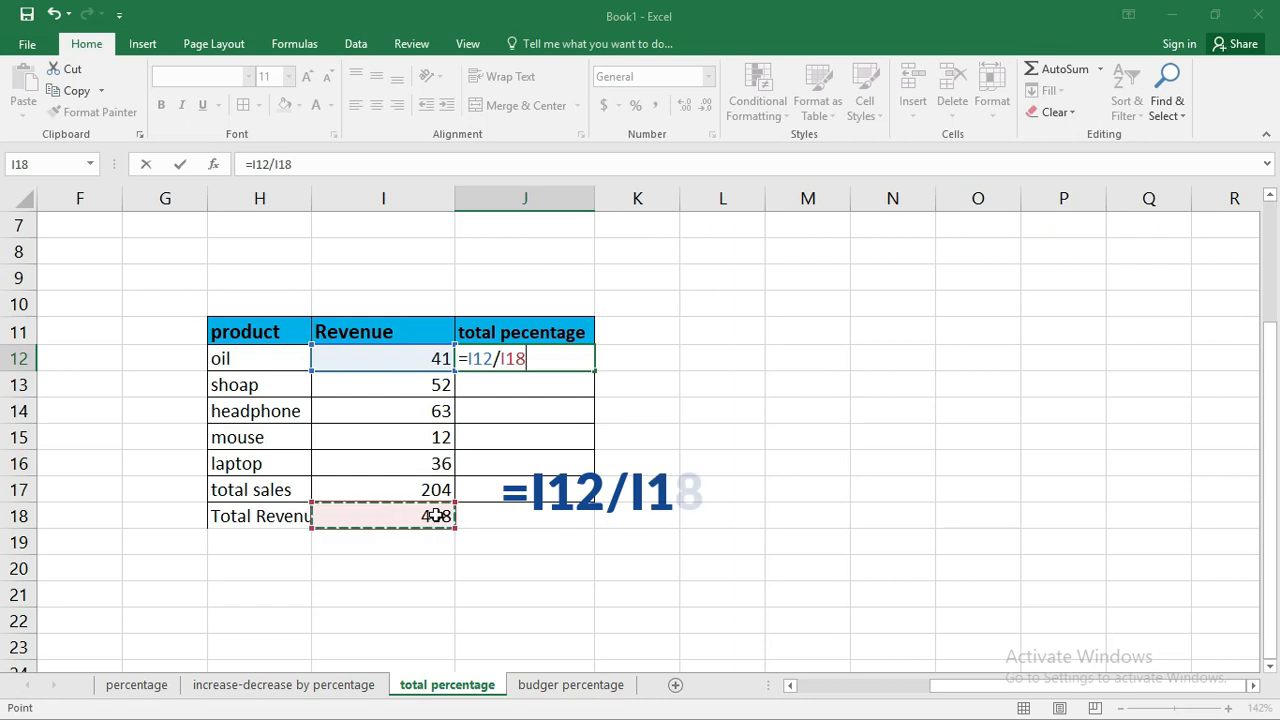
key("Return")
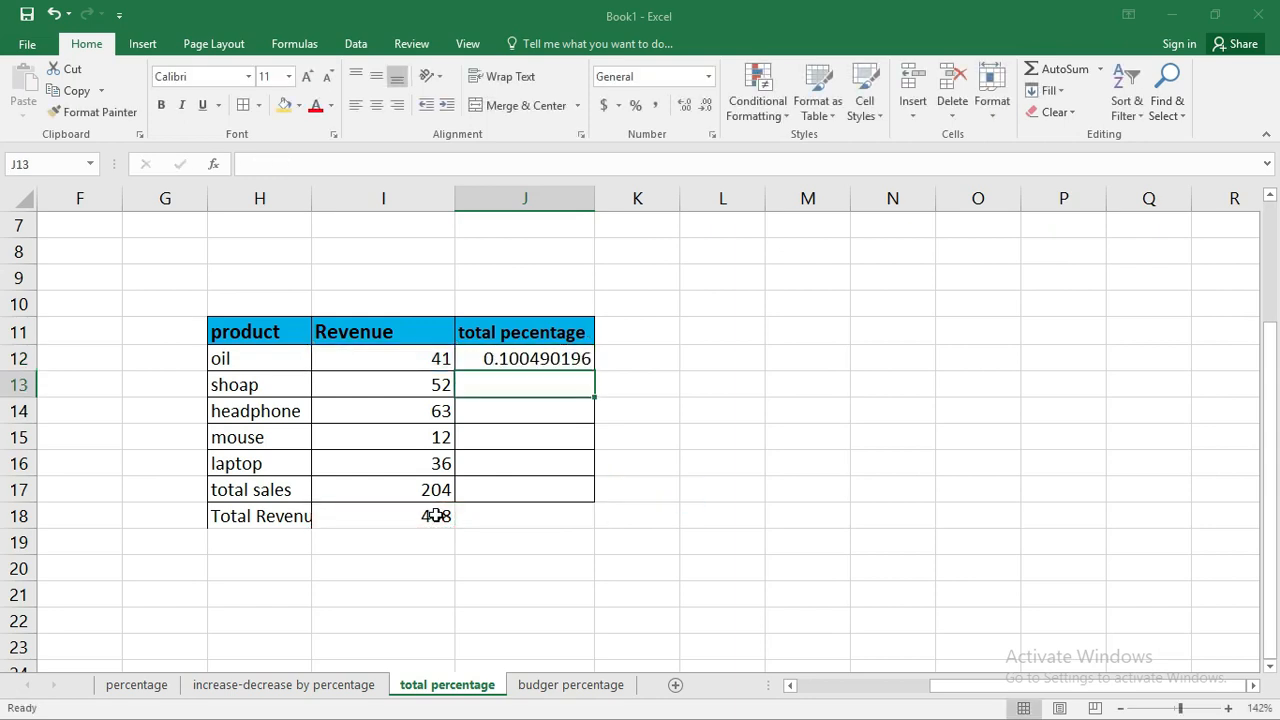
left_click(510, 362)
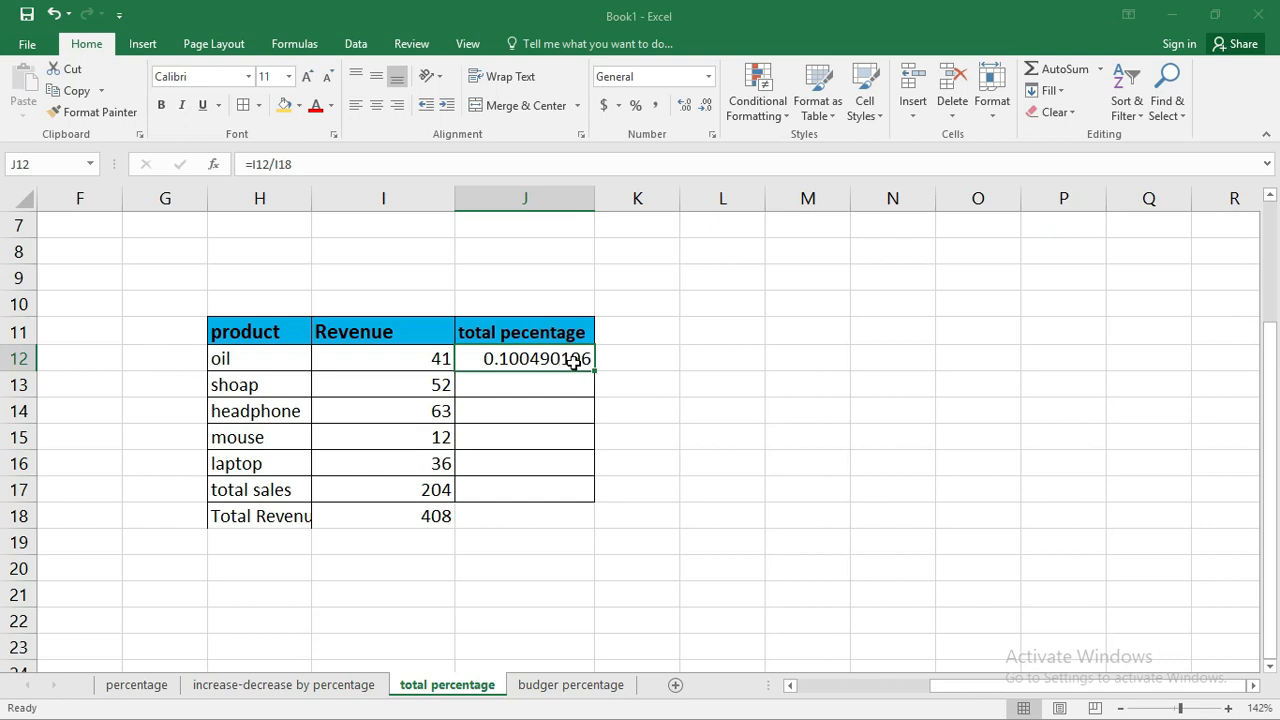
key("ctrl+shift+5")
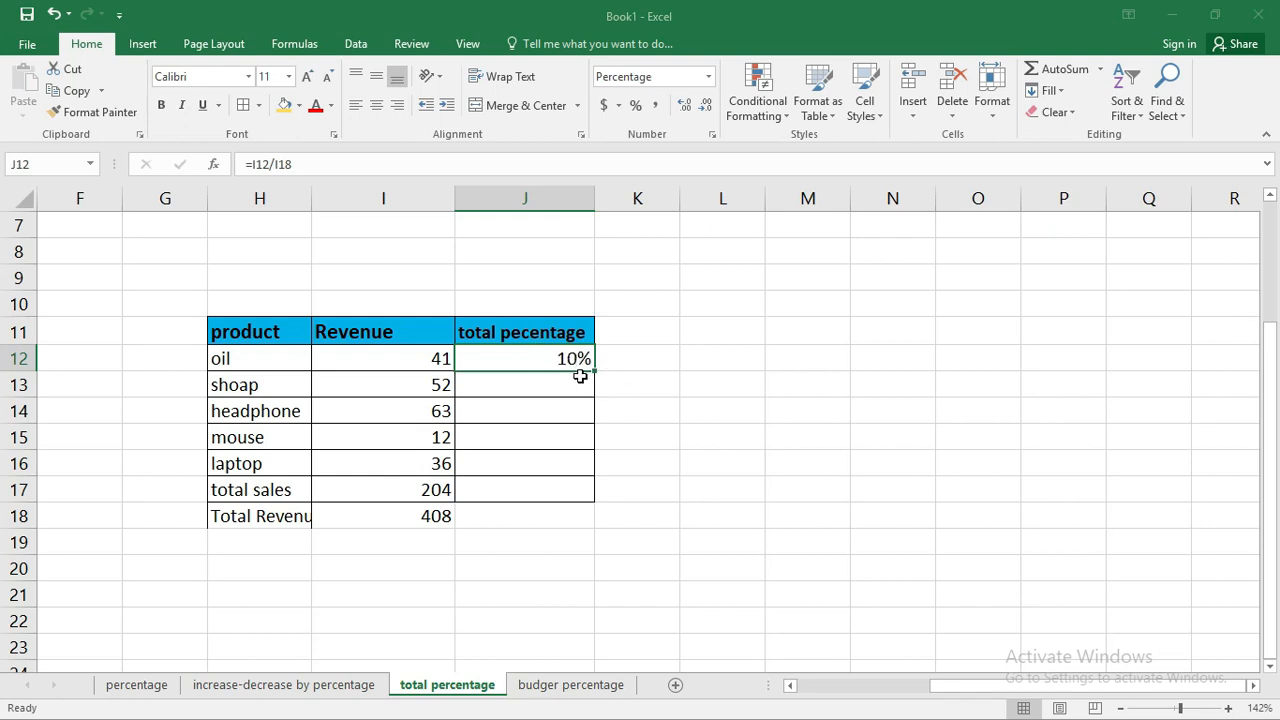
- Enter the formula =I13/I18 in J13 for the shoap row and format the cell as a percentage
left_click(575, 385)
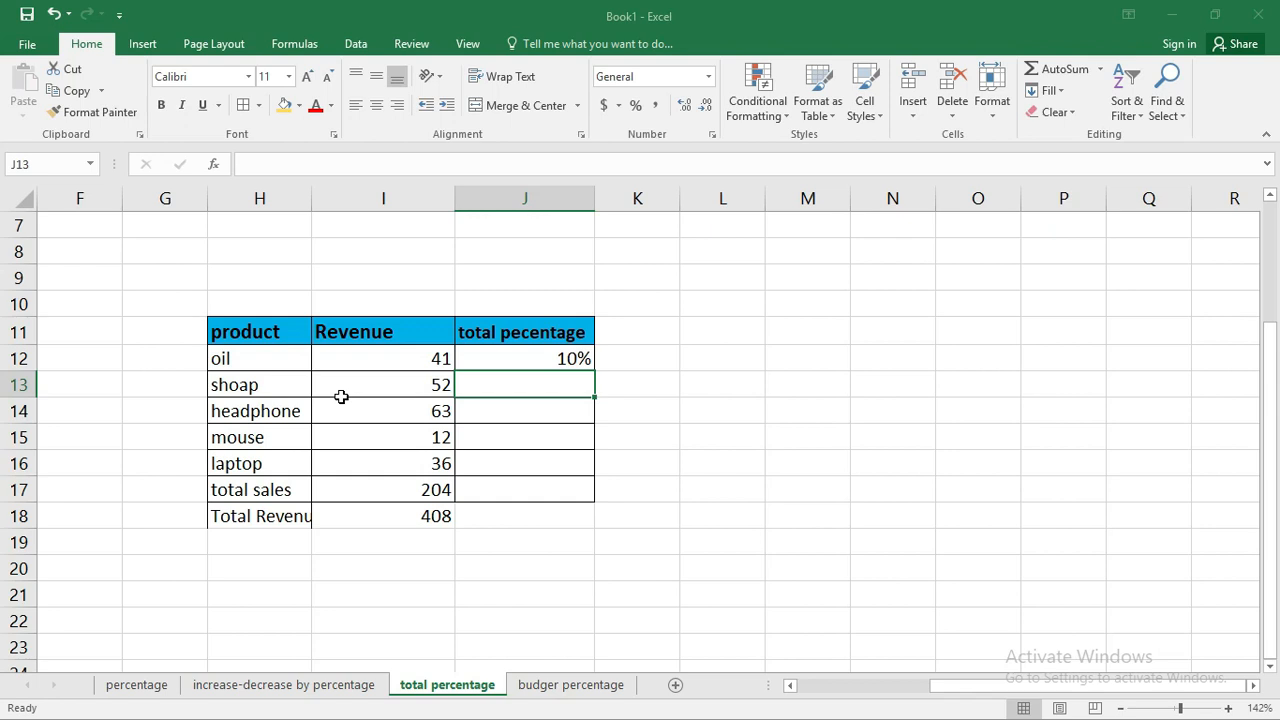
type("=")
left_click(423, 386)
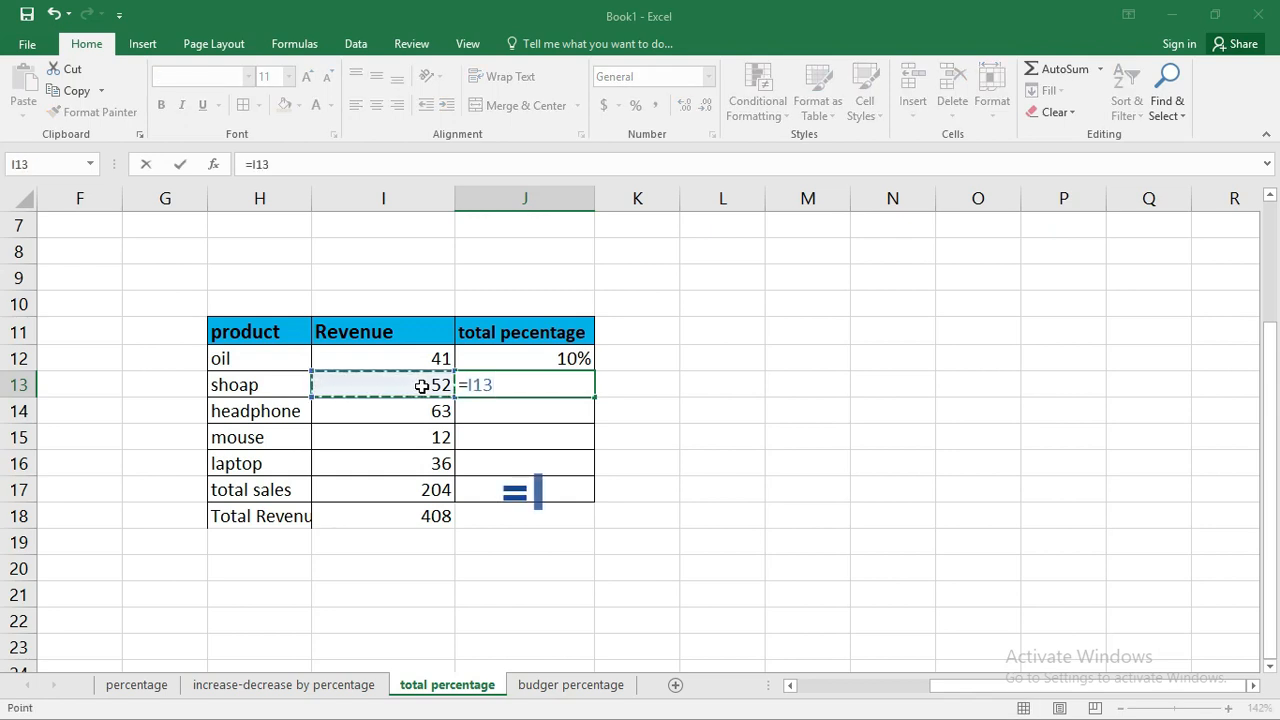
type("/")
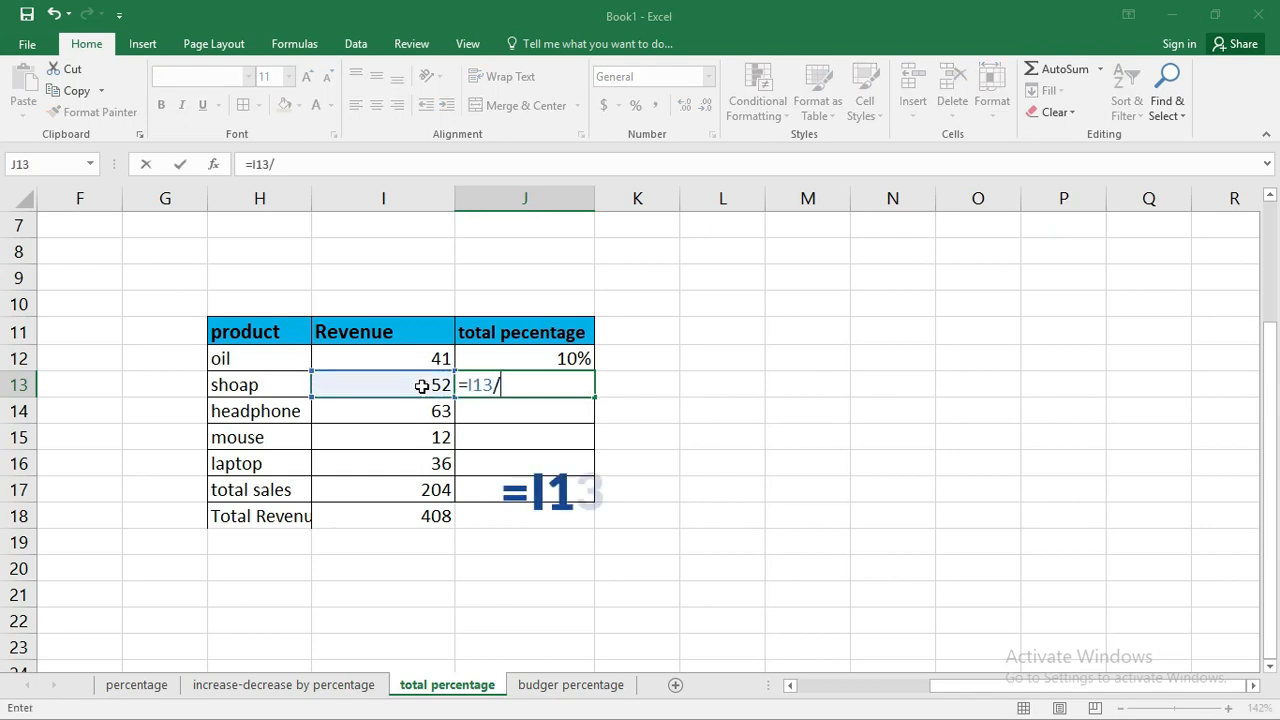
left_click(438, 514)
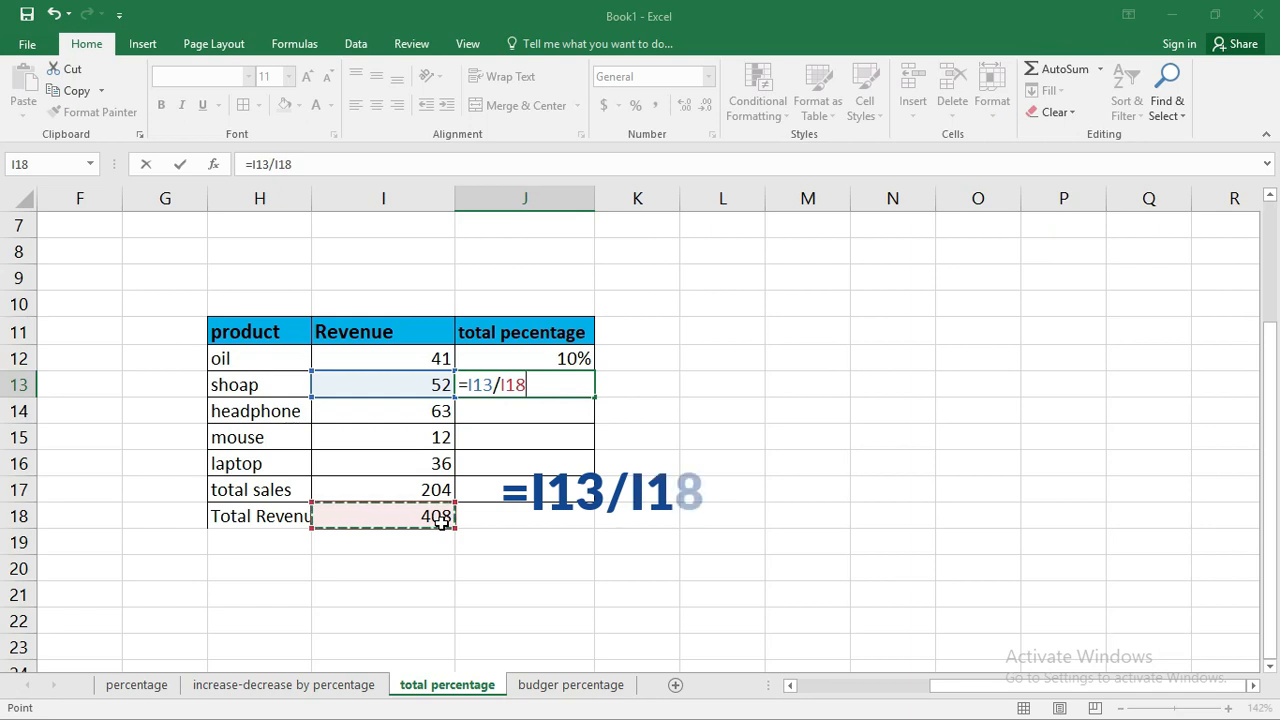
key("Return")
left_click(558, 388)
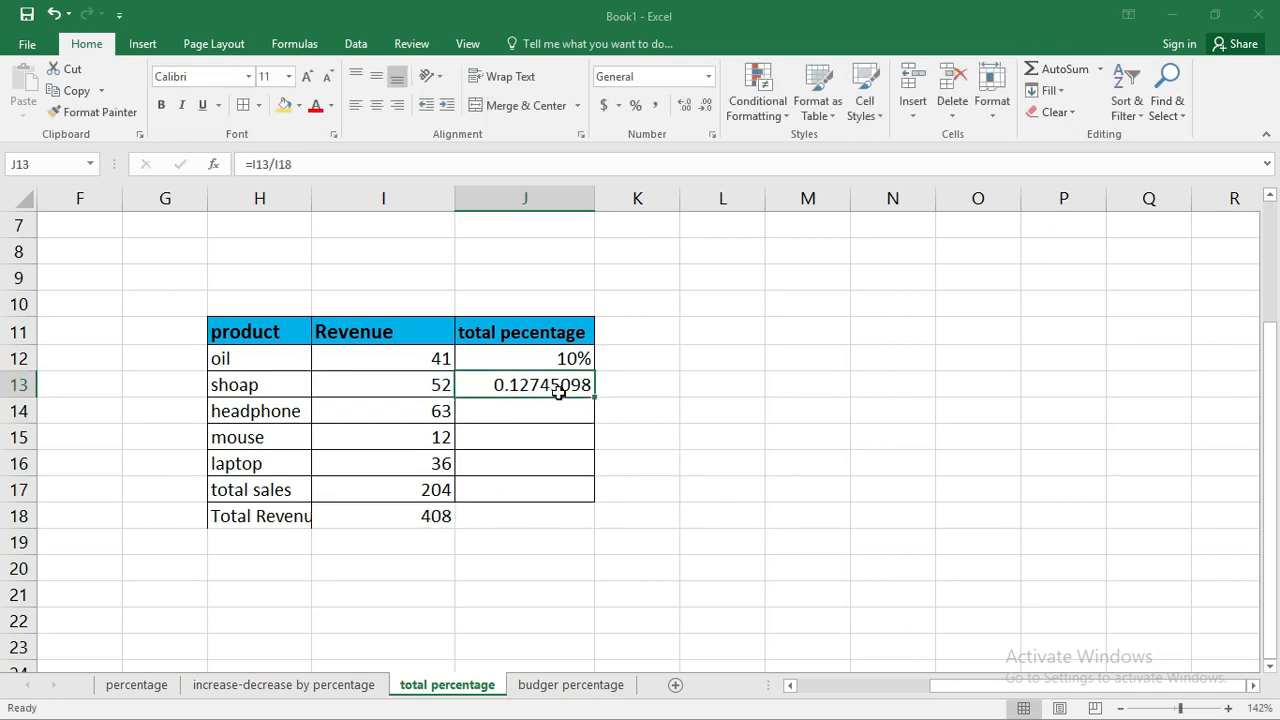
key("ctrl+shift+5")
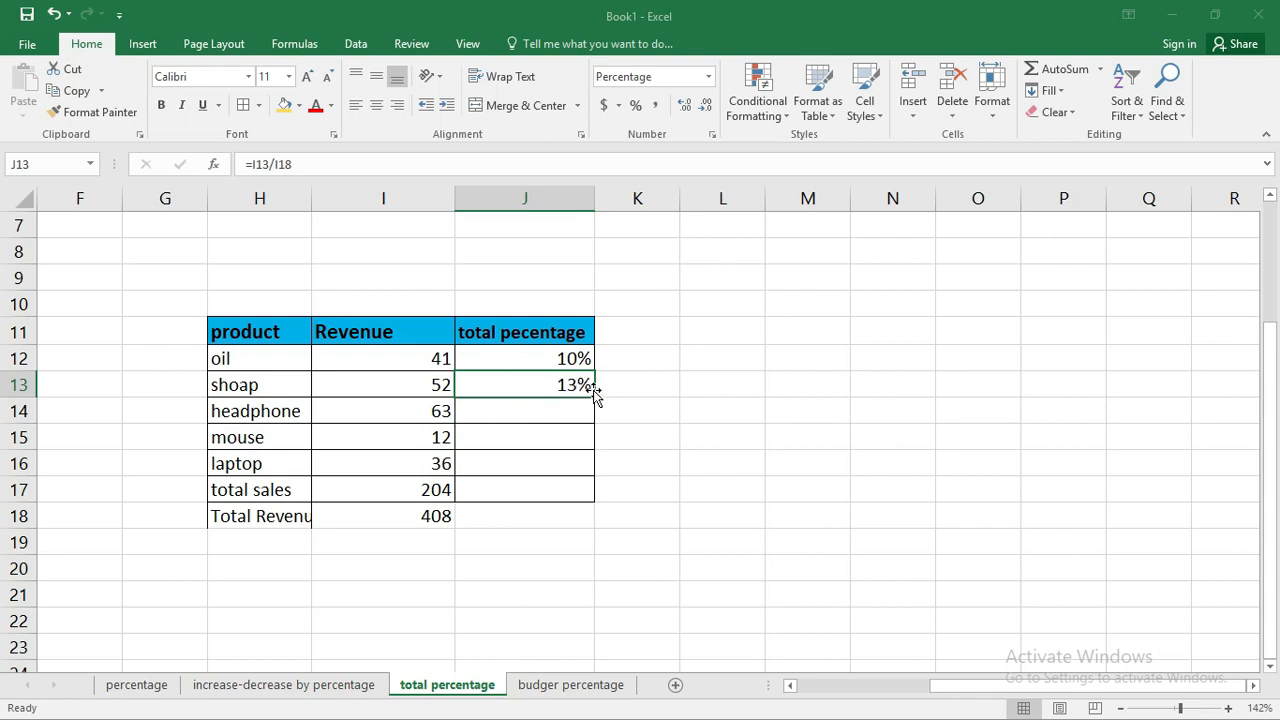
- Try to fill the share formula from J13 down to J17 and check the copied formulas row by row
left_click_drag(594, 397, 594, 502)
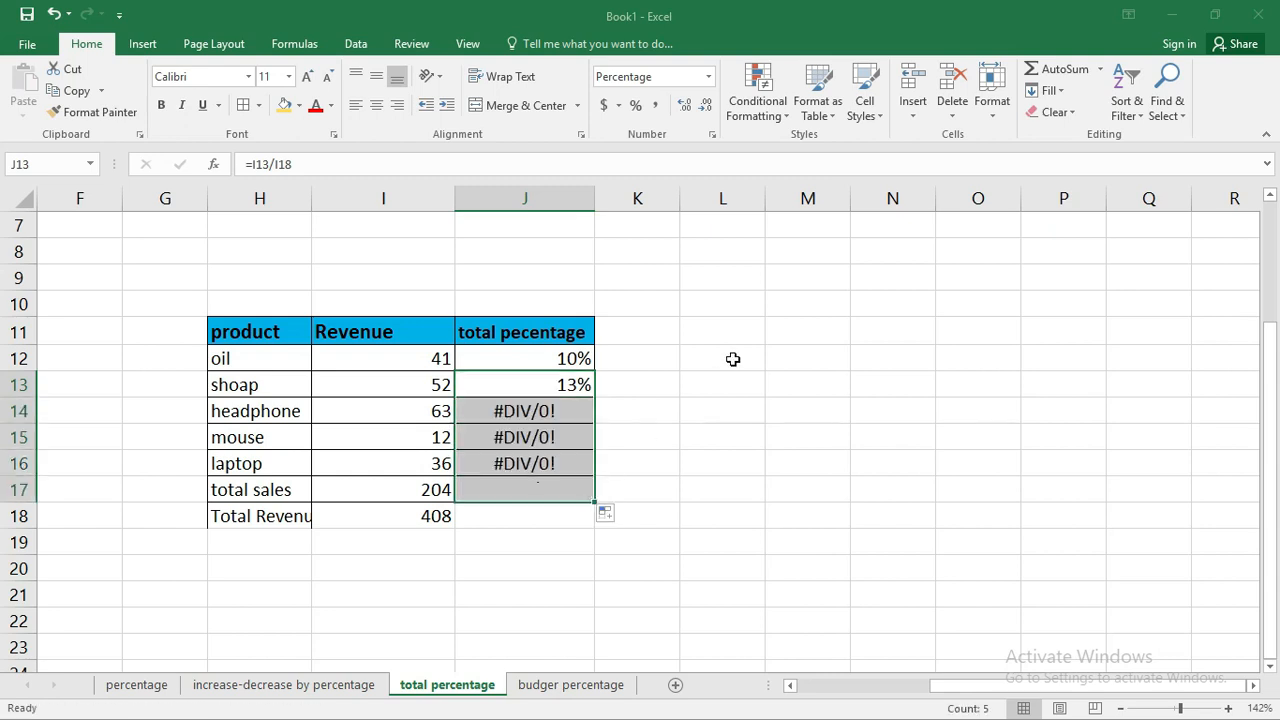
left_click(567, 418)
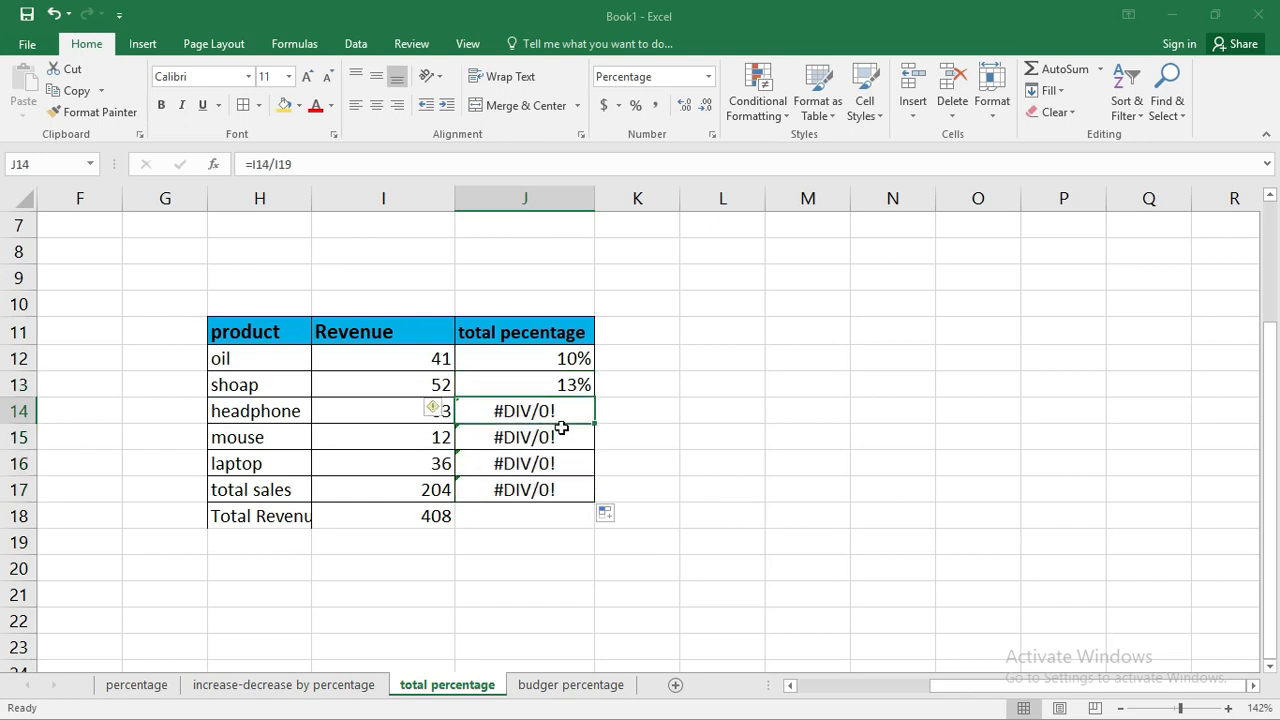
left_click(554, 440)
left_click(546, 460)
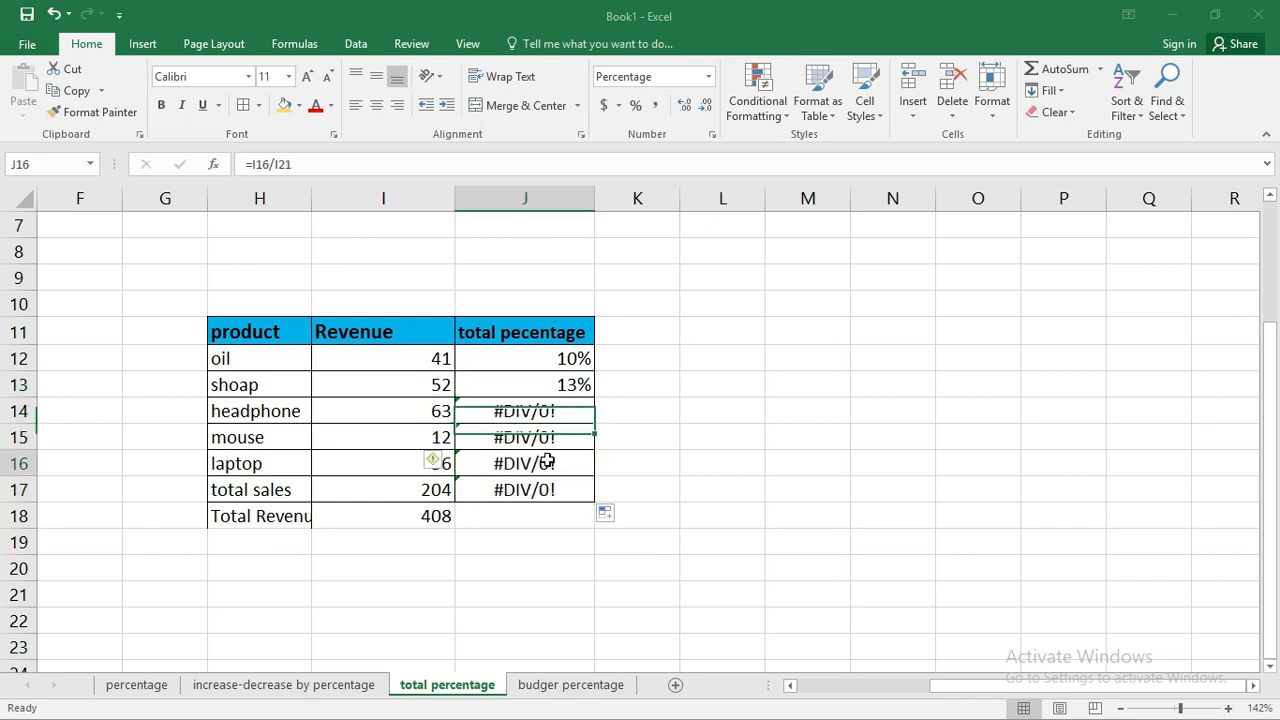
left_click(541, 487)
left_click(568, 434)
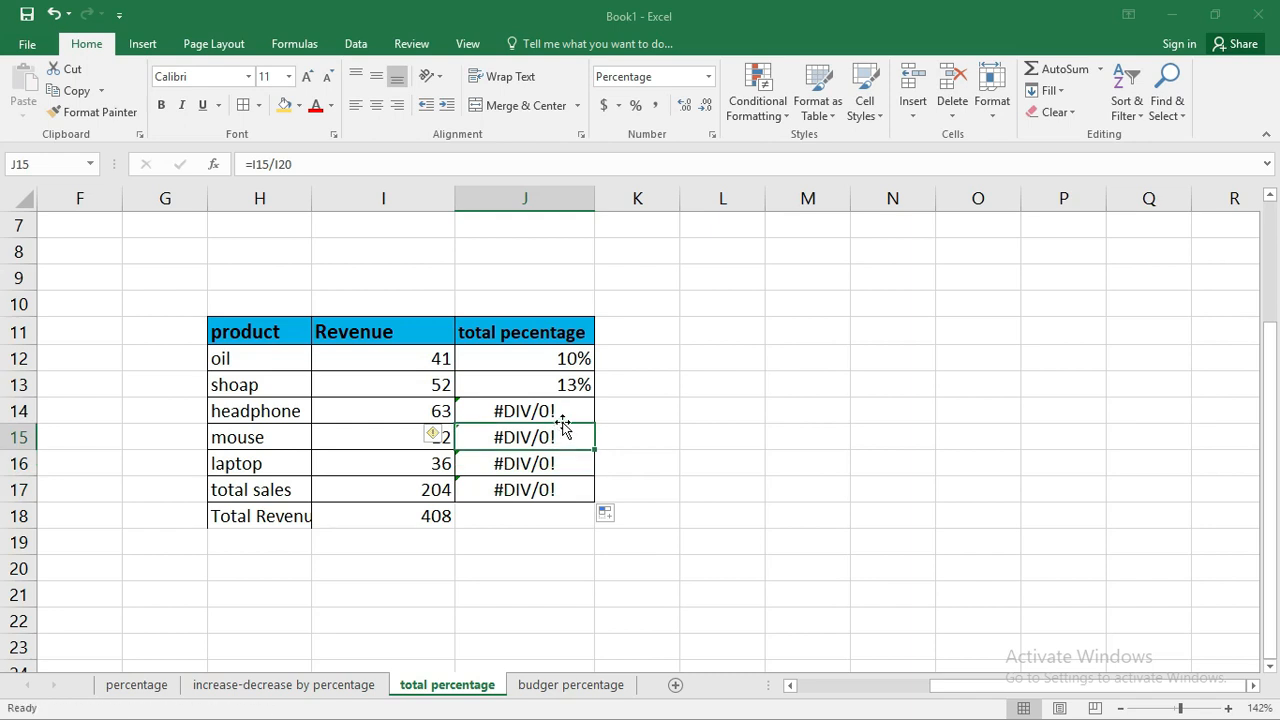
left_click(567, 408)
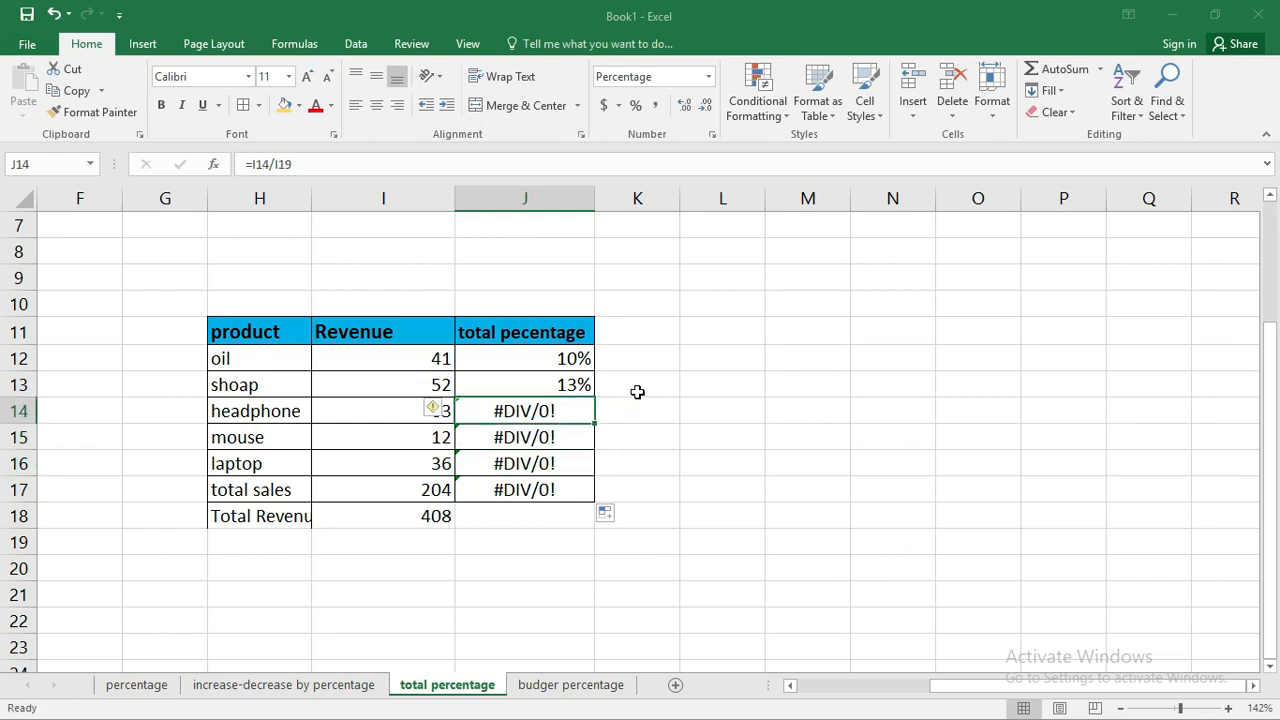
- Examine which cells the copied formulas in J14 and J15 reference
double_click(547, 411)
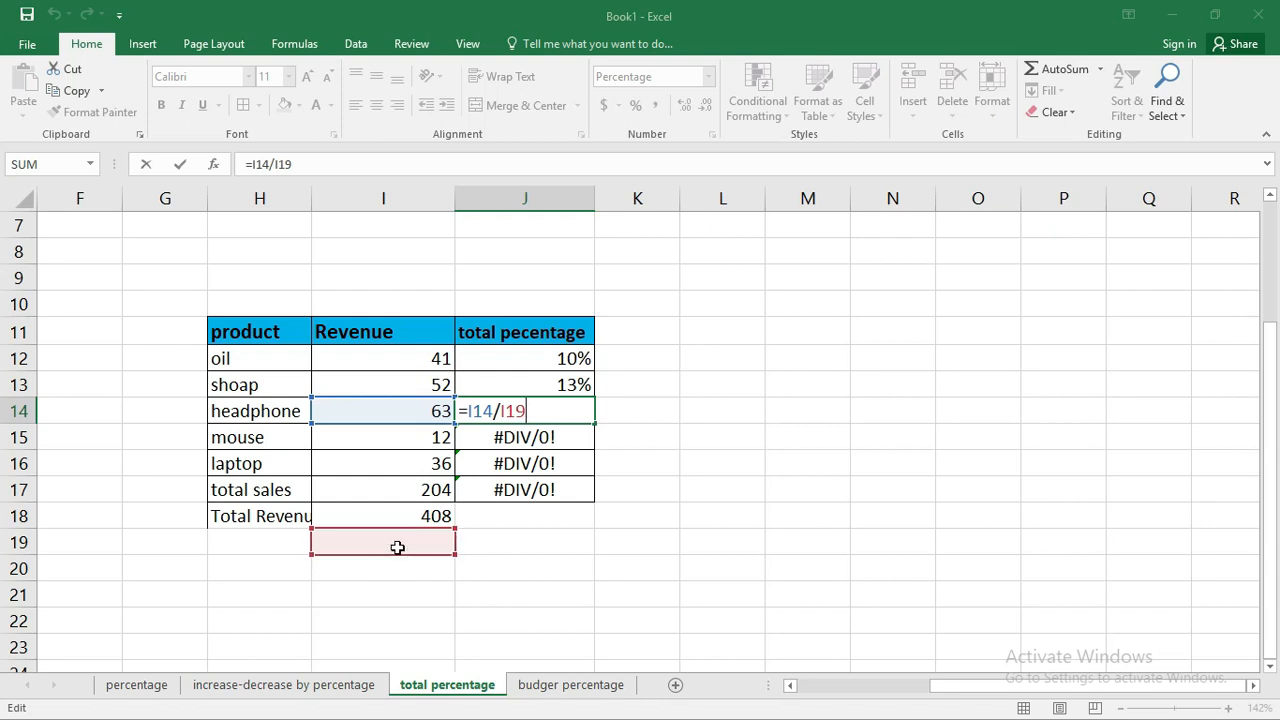
left_click(550, 440)
double_click(550, 437)
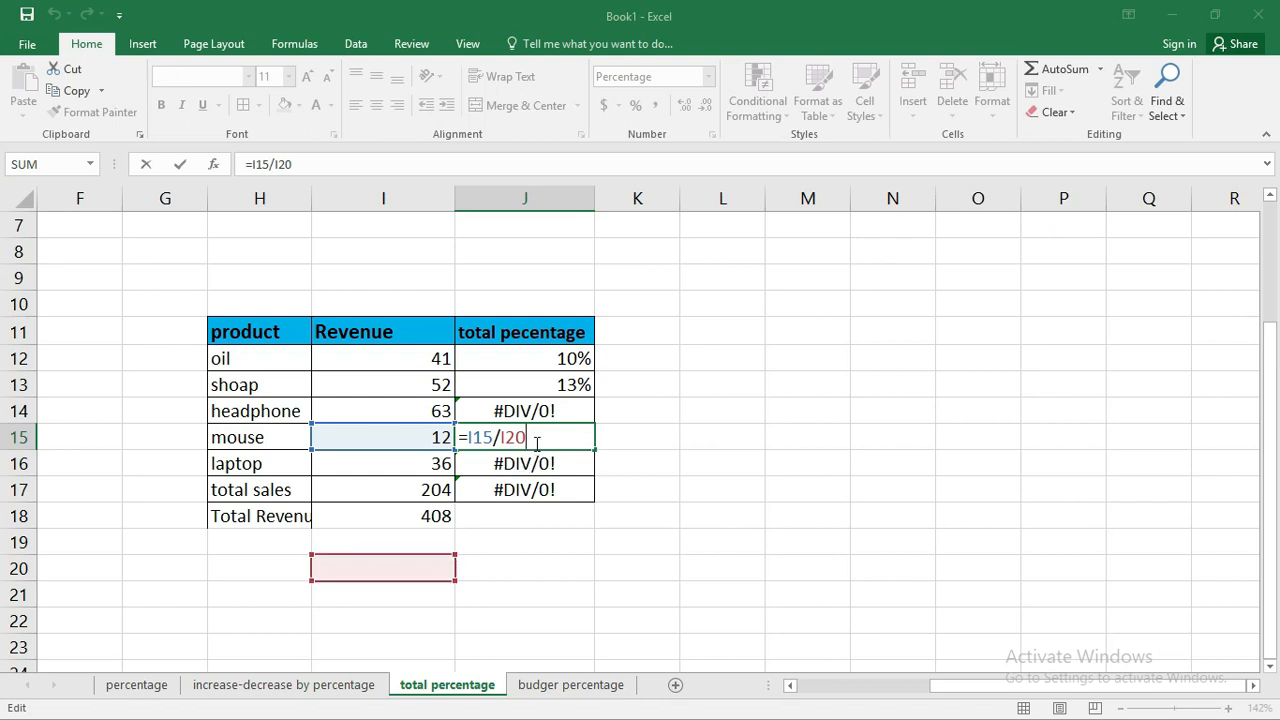
left_click(540, 406)
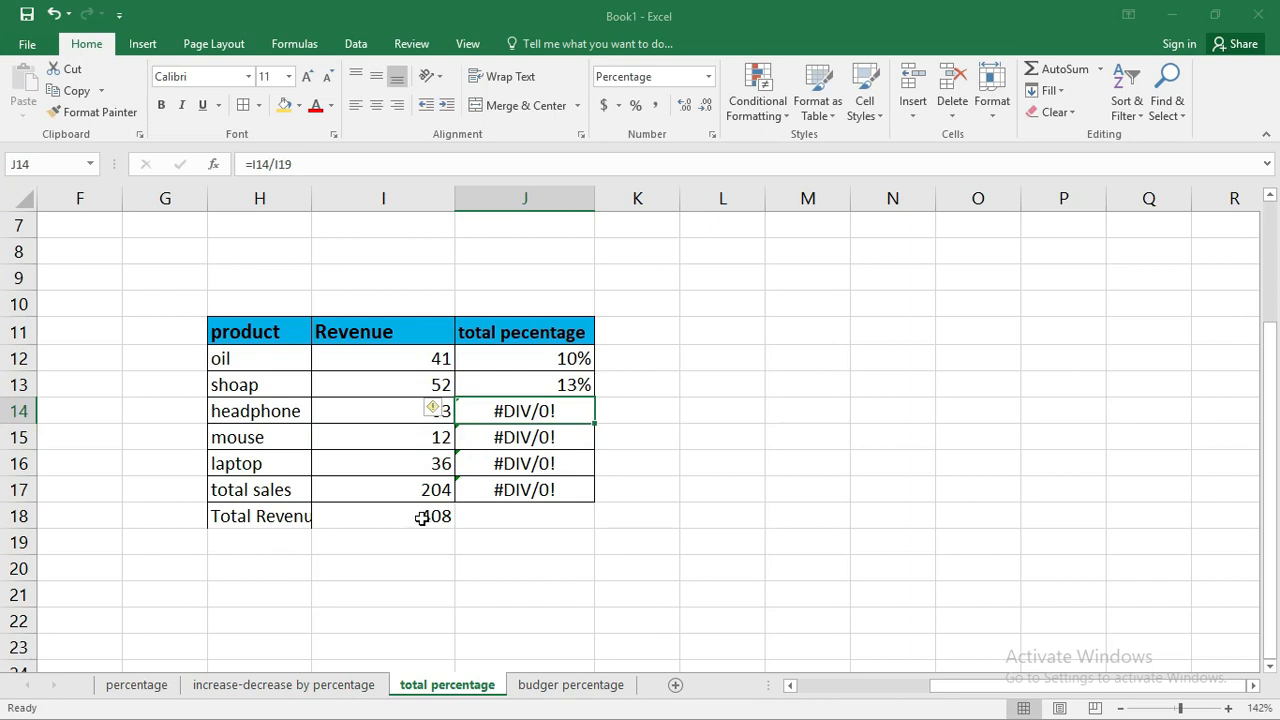
- Replace the headphone row's formula in J14 with =I14/$I$18, using an absolute reference to the total revenue
double_click(555, 410)
key("BackSpace")
key("BackSpace")
key("BackSpace")
key("BackSpace")
key("BackSpace")
key("BackSpace")
key("BackSpace")
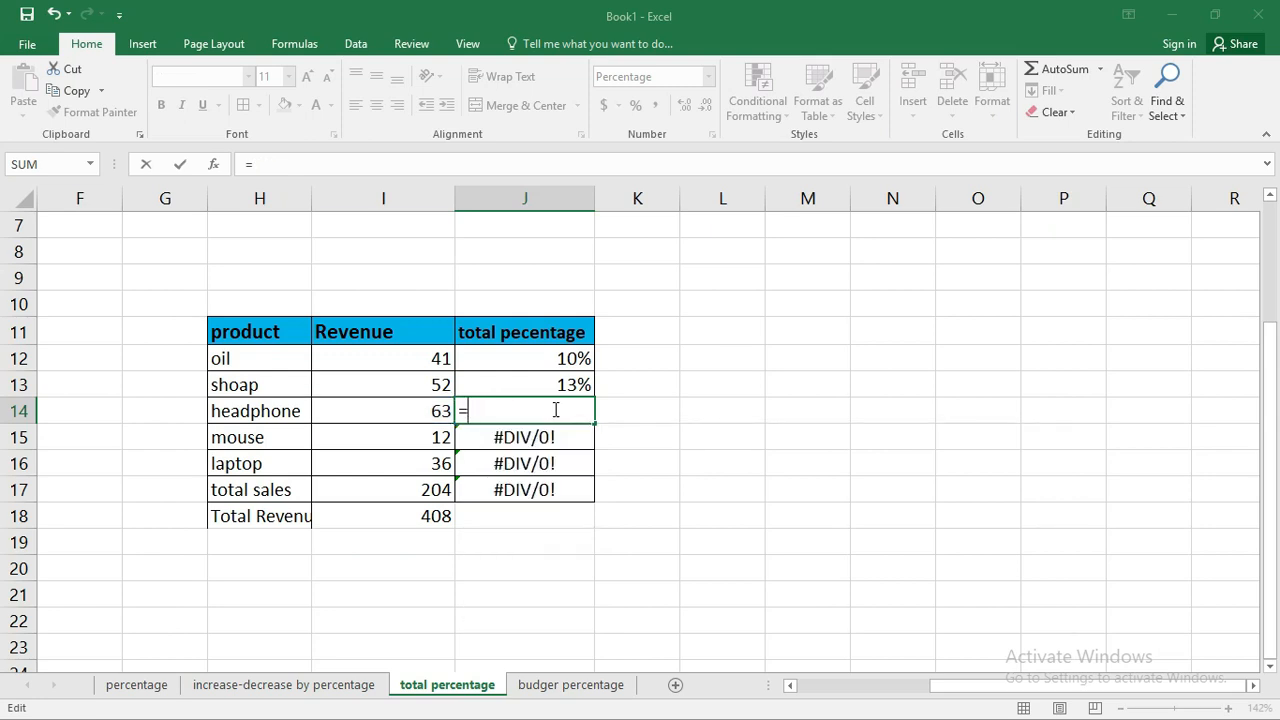
key("BackSpace")
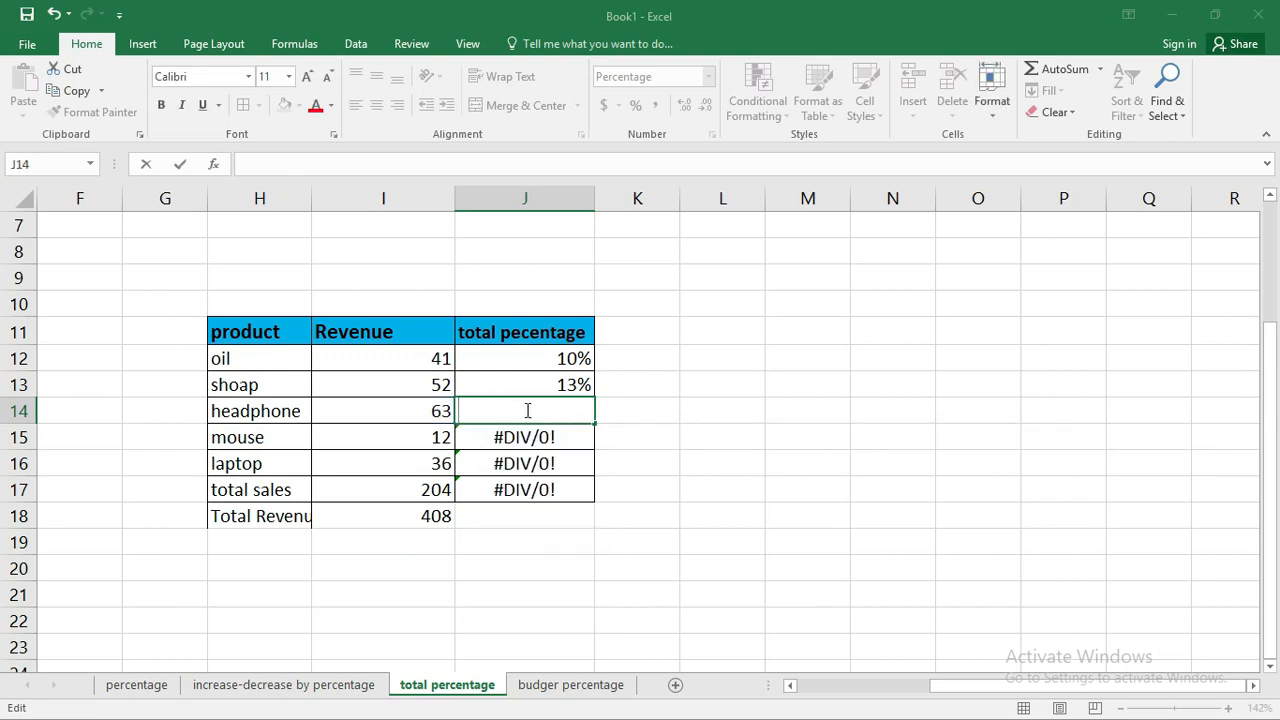
type("=")
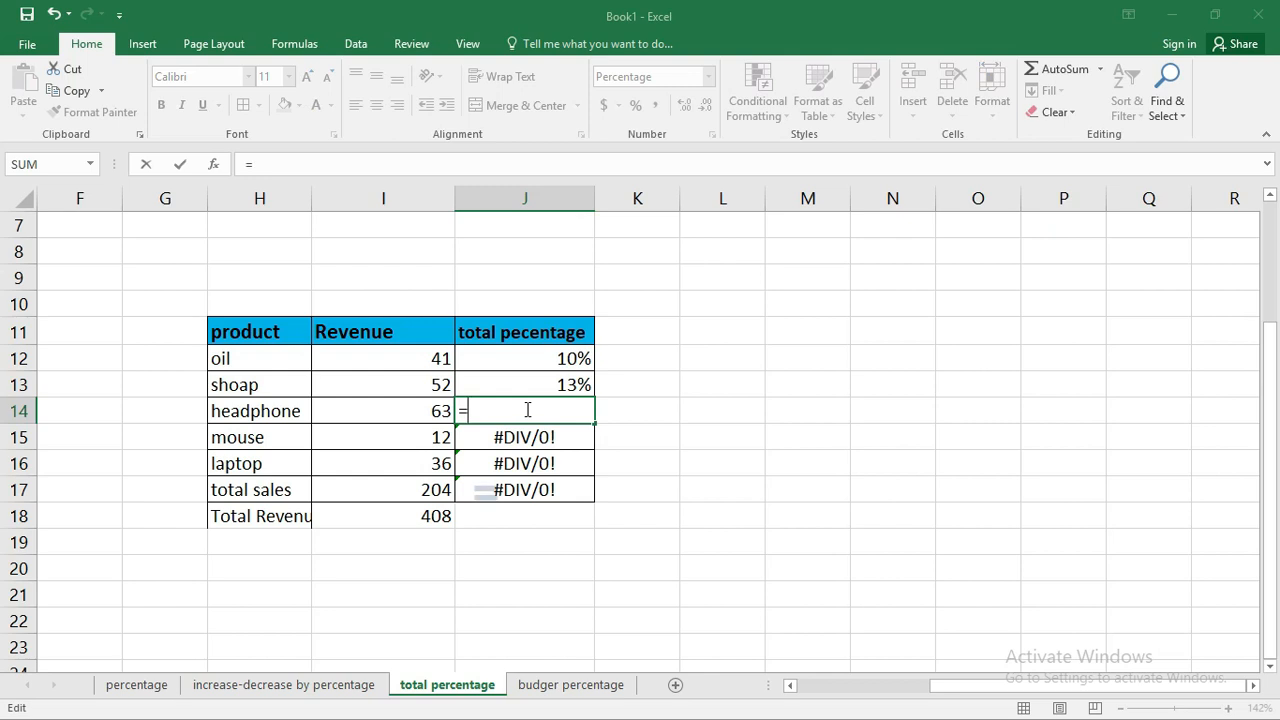
left_click(437, 409)
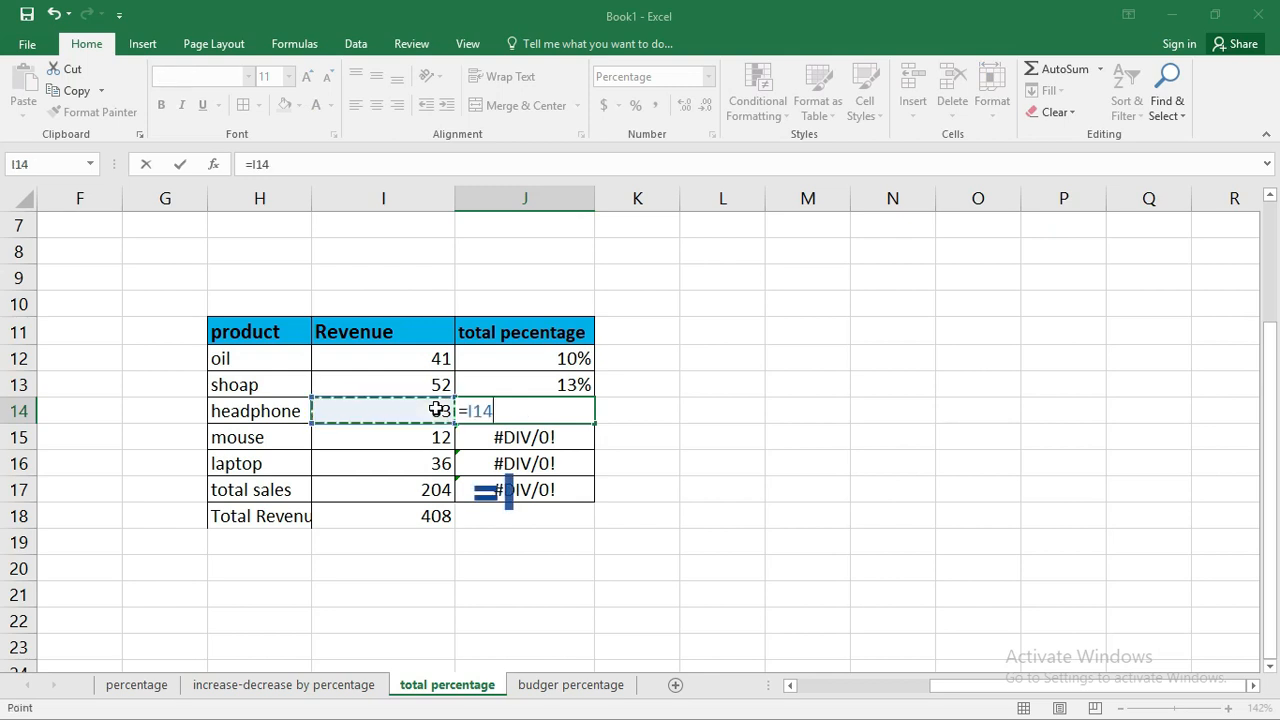
type("/")
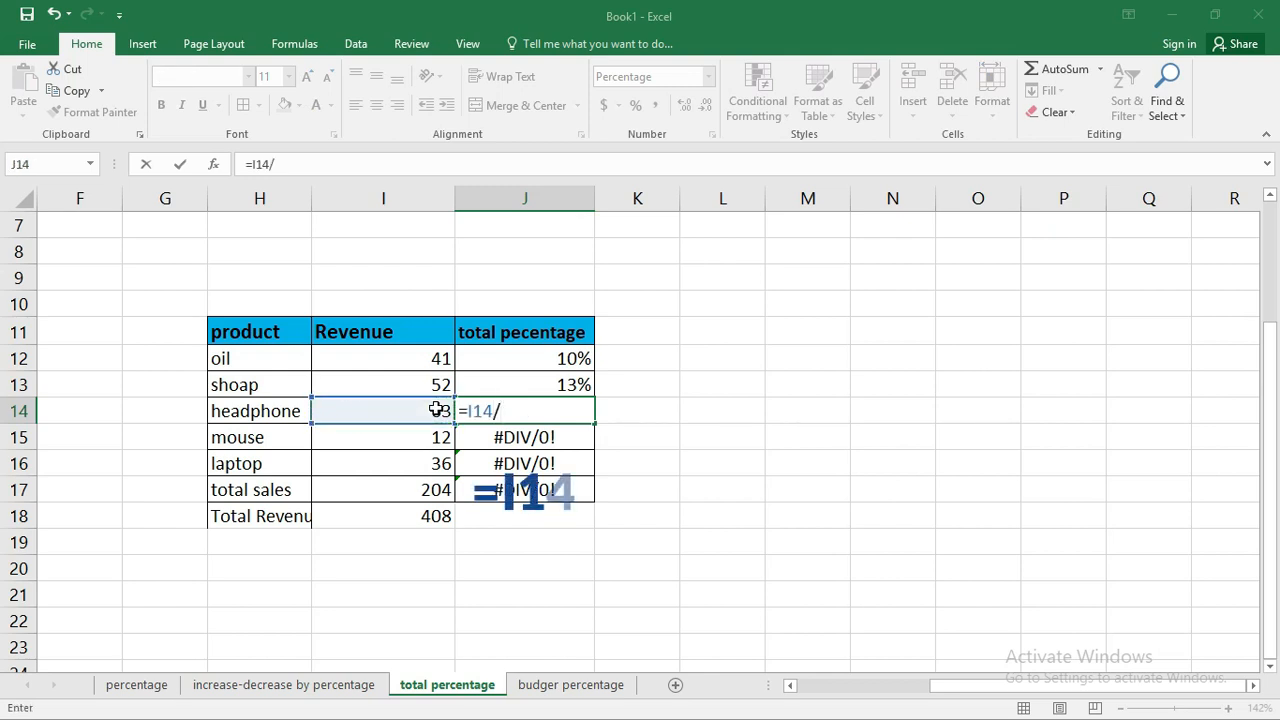
left_click(432, 516)
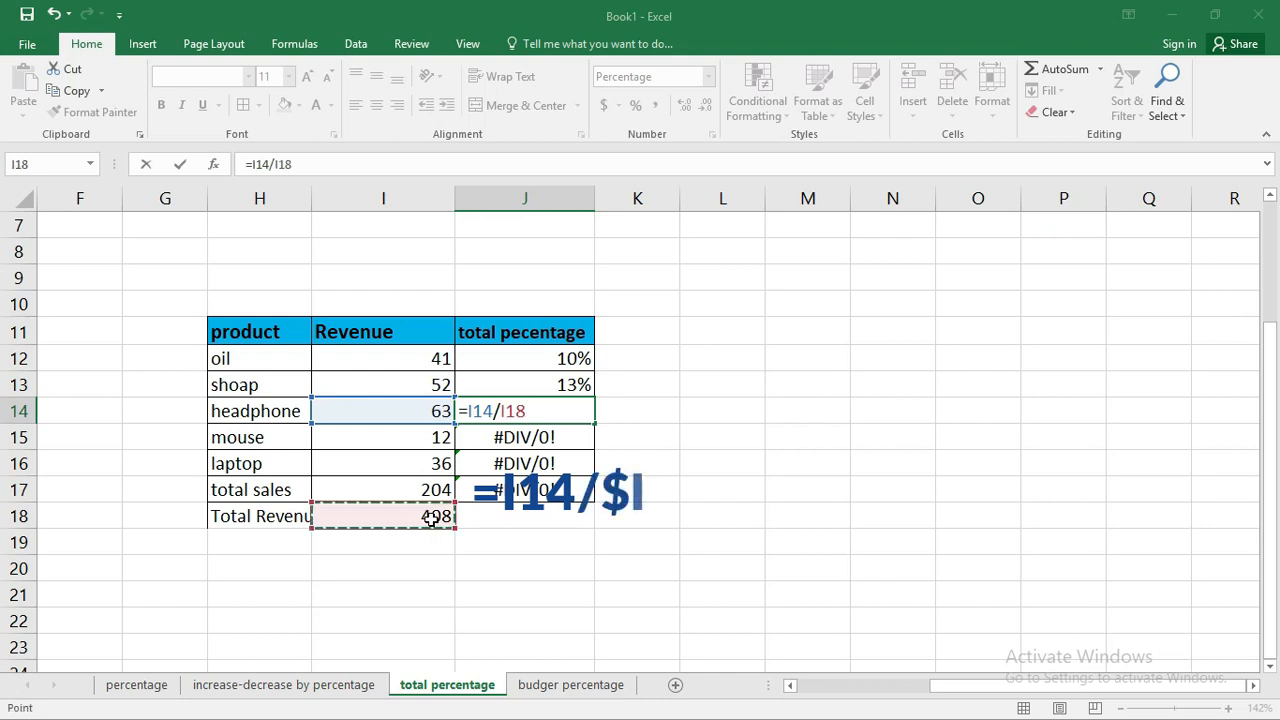
key("F4")
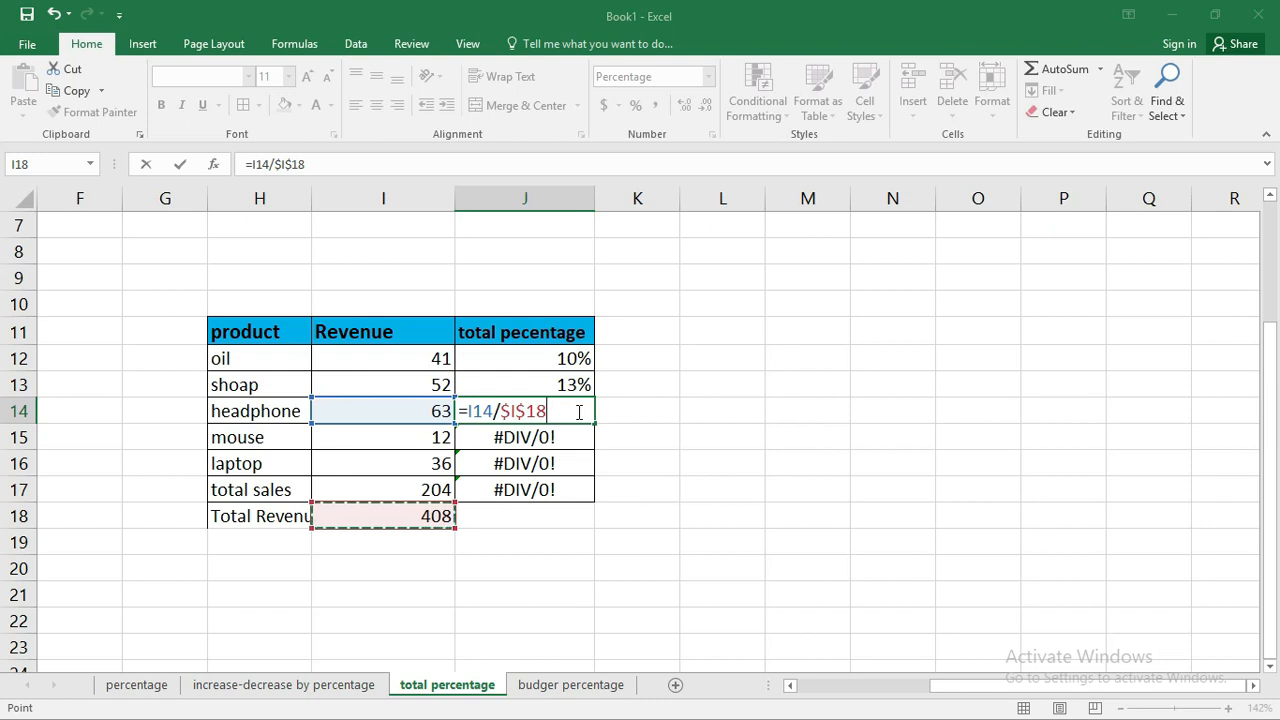
key("Return")
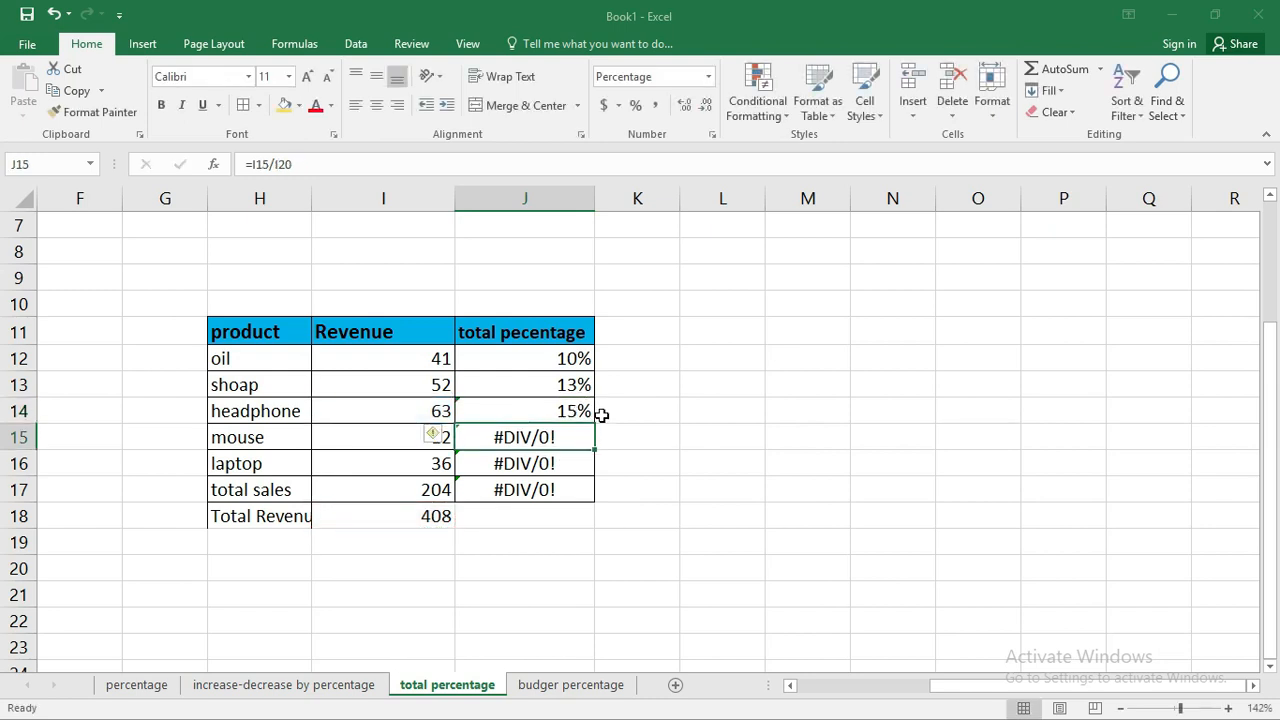
- Fill the formula from J14 down to J18, and clear the extra result in J18
left_click(580, 410)
left_click_drag(596, 427, 625, 507)
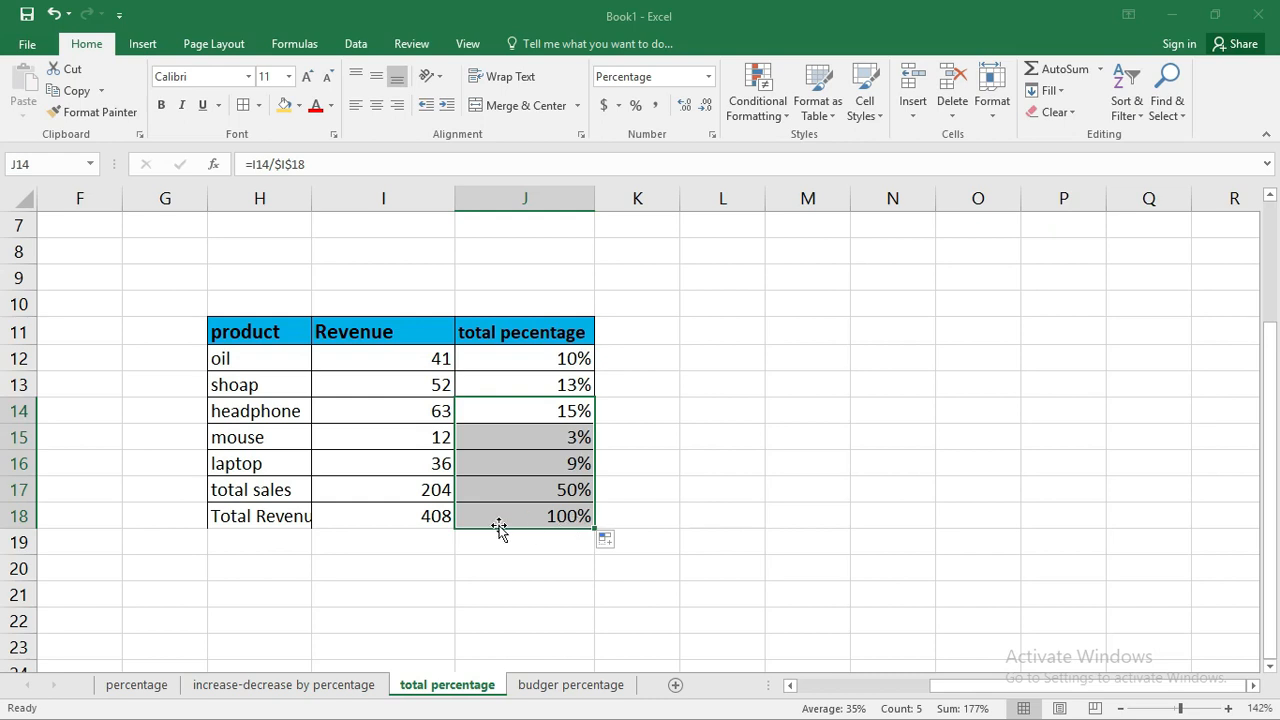
left_click(584, 521)
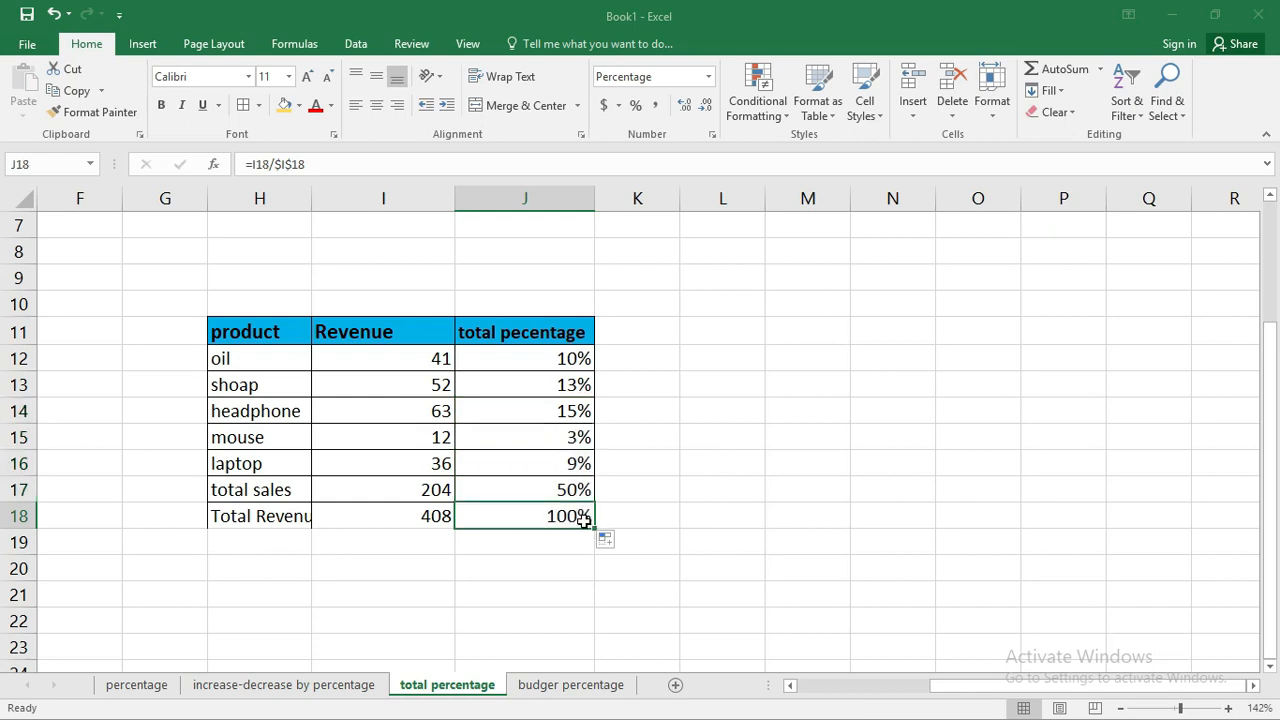
key("Delete")
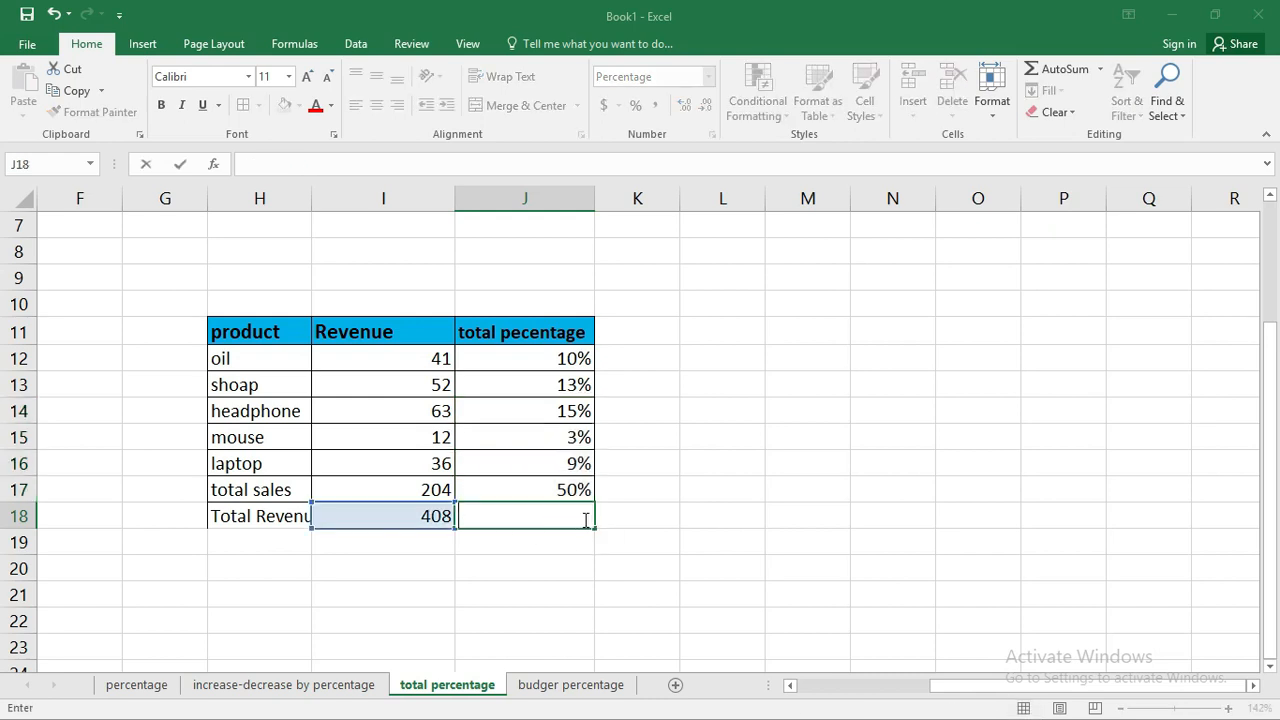
left_click(683, 514)
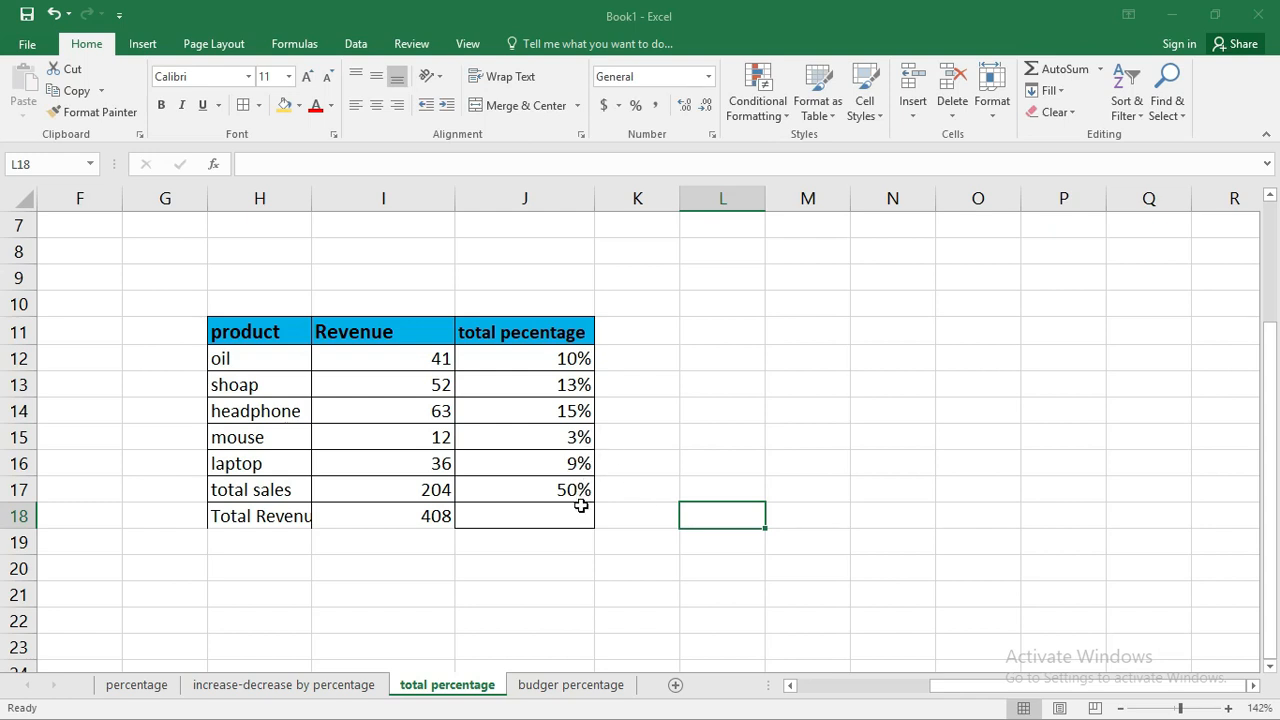
- Fill the J14 formula down once more, covering only J15 to J17
left_click(574, 411)
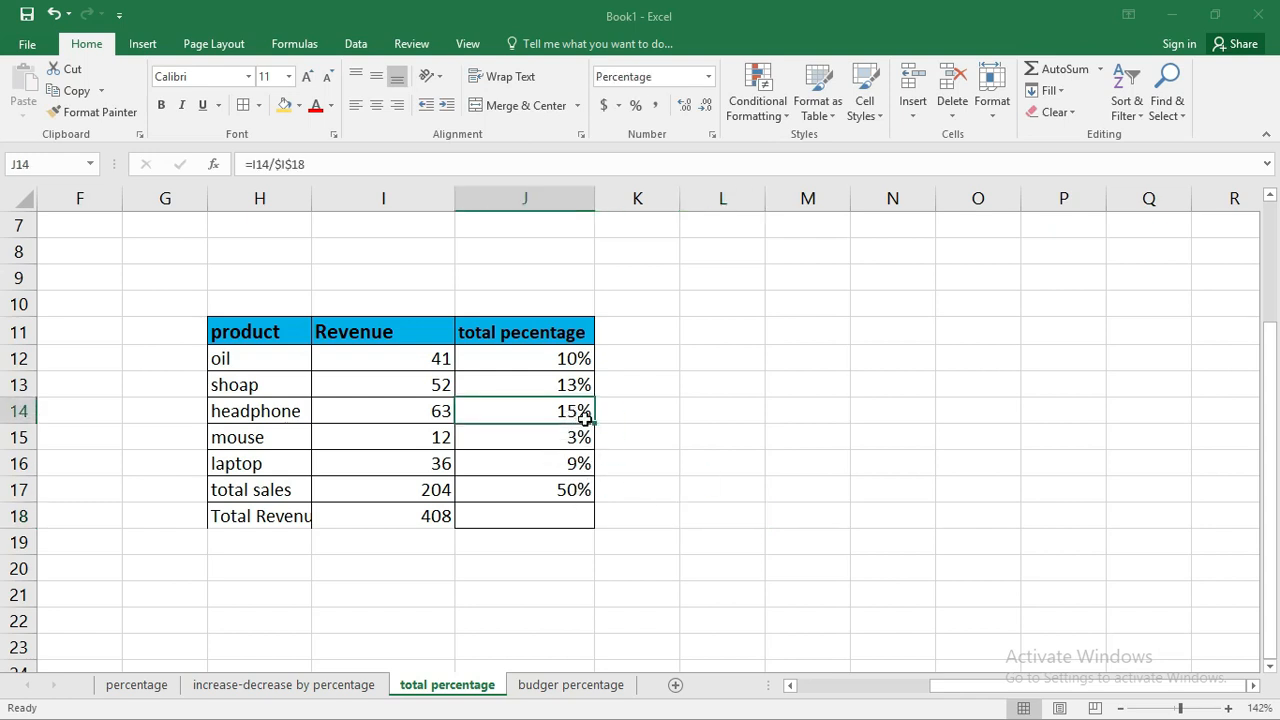
left_click_drag(595, 425, 610, 497)
left_click(617, 471)
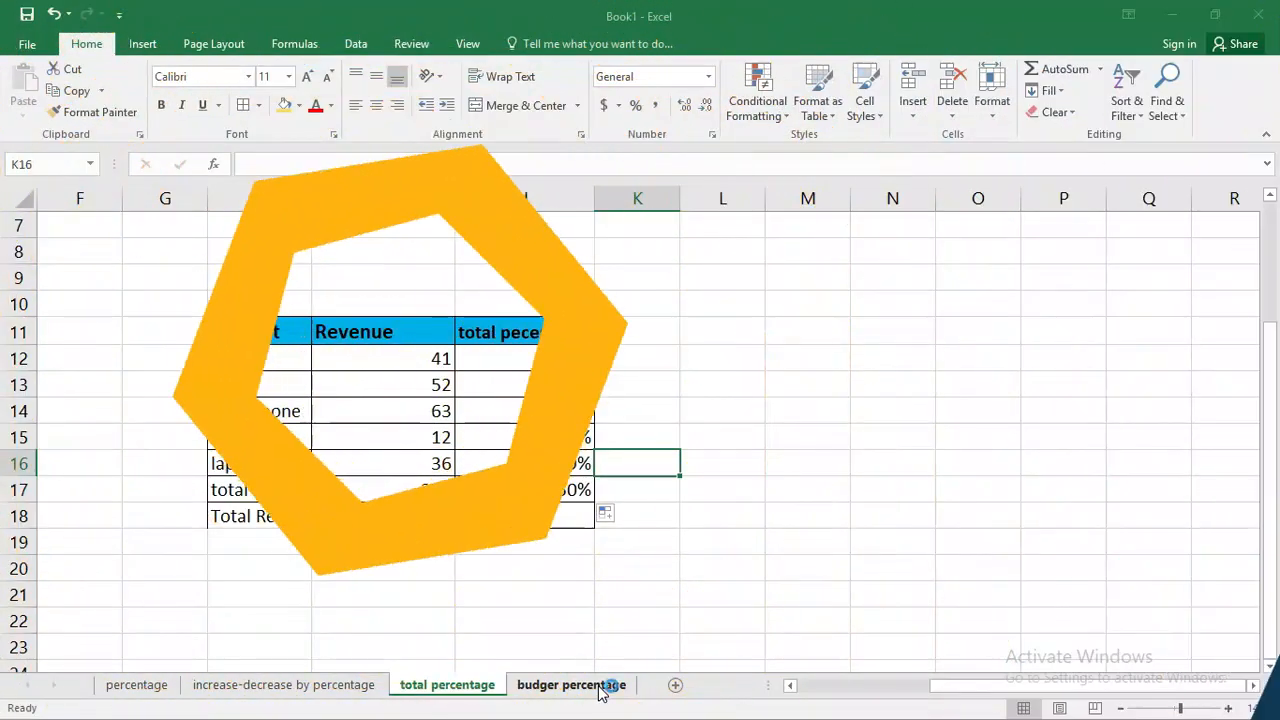
- On the budget percentage sheet, enter the formula =IF(B5=0,0,C5-B5/B5) in D5 and select that cell
left_click(608, 686)
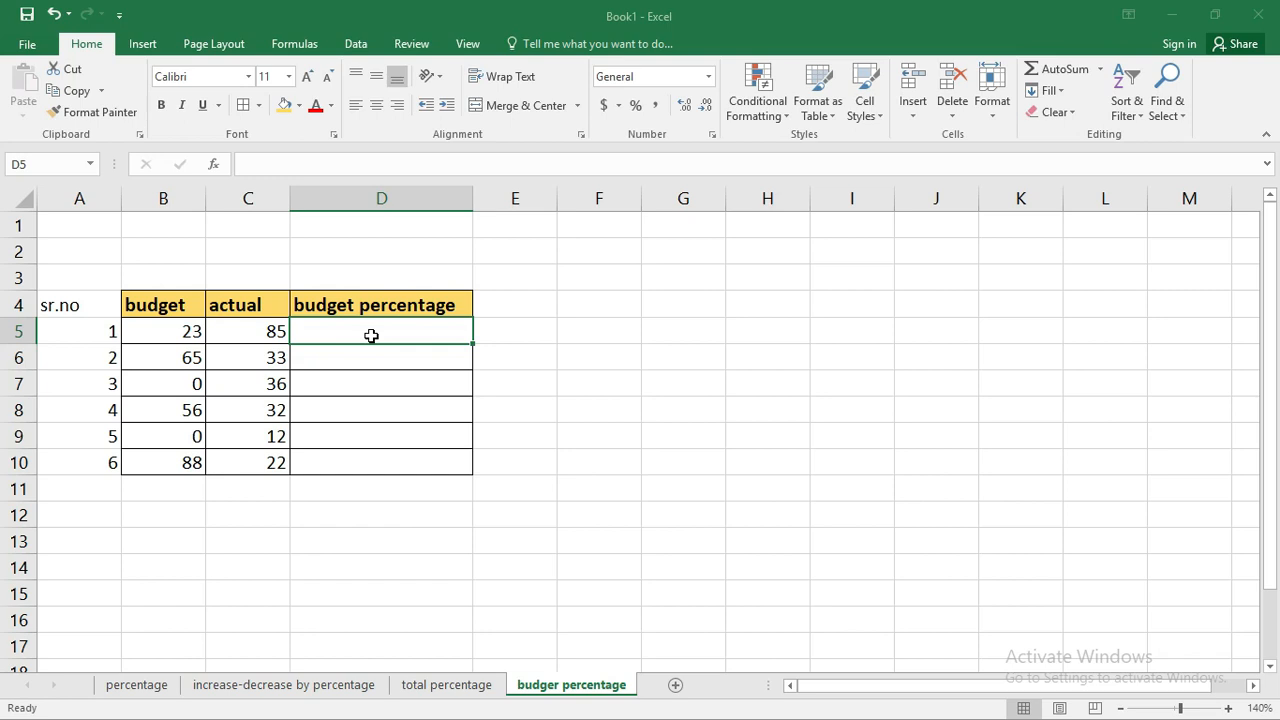
type("=")
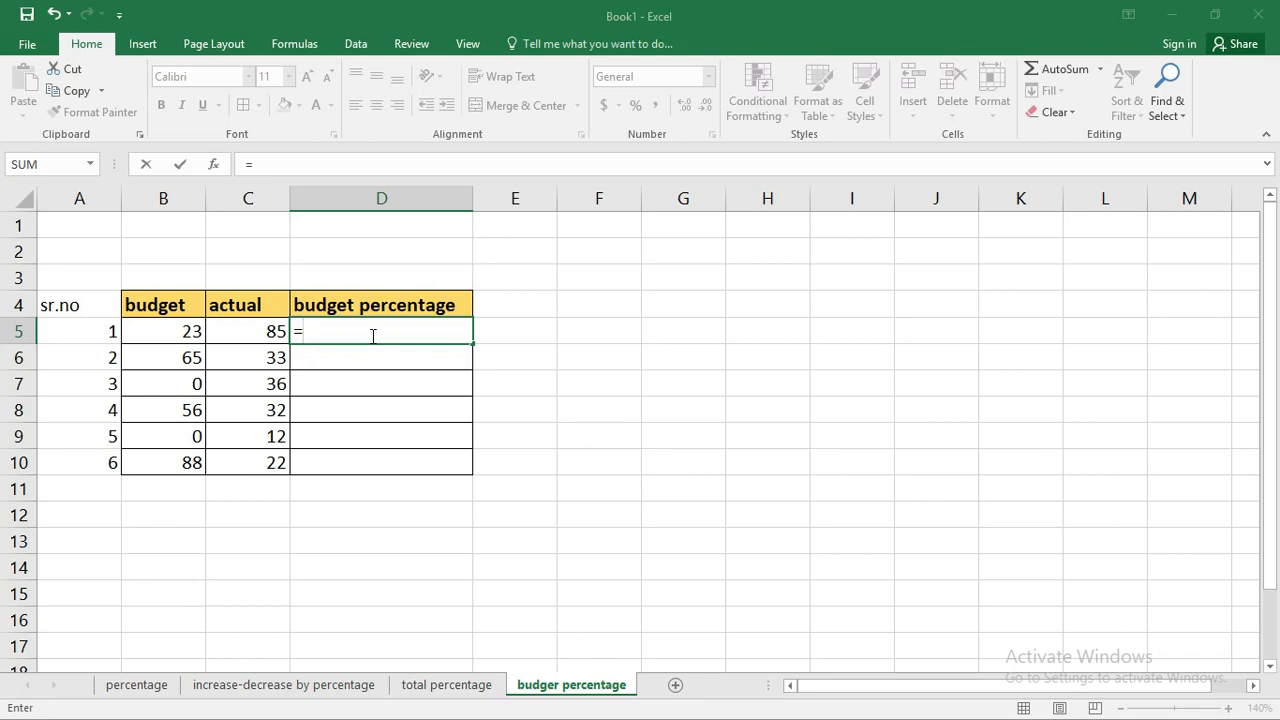
type("if")
key("Tab")
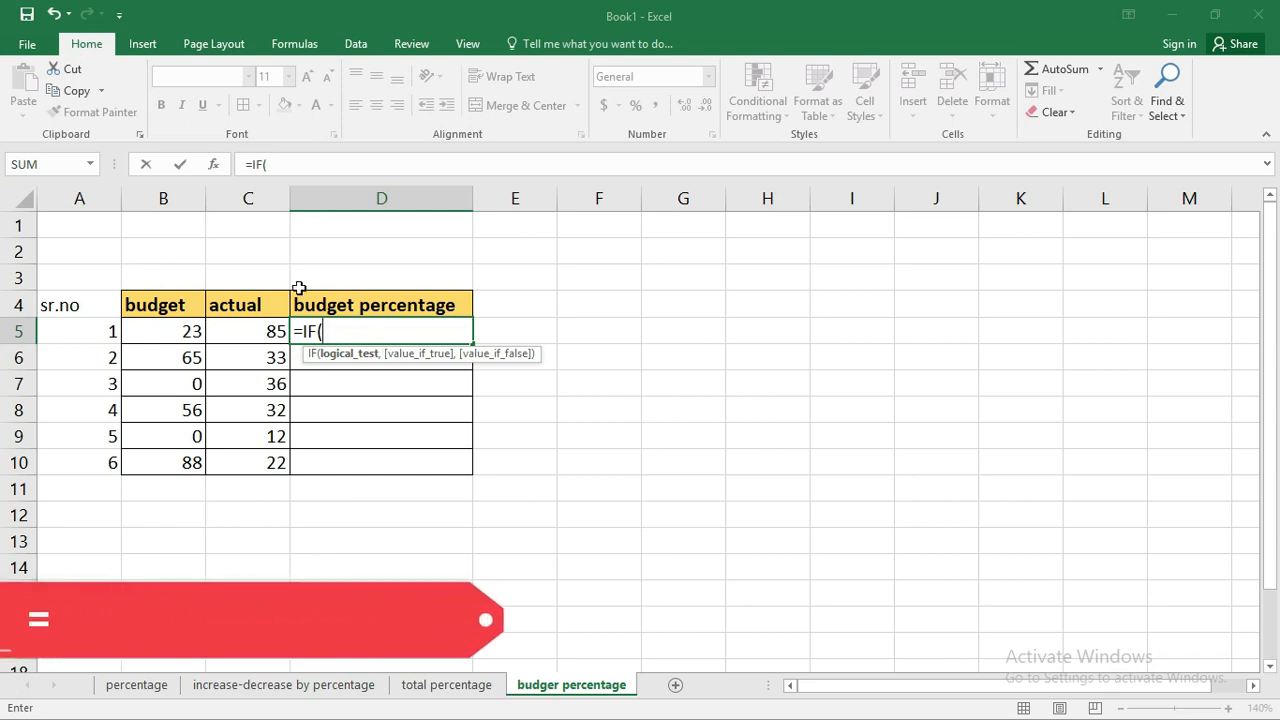
left_click(190, 324)
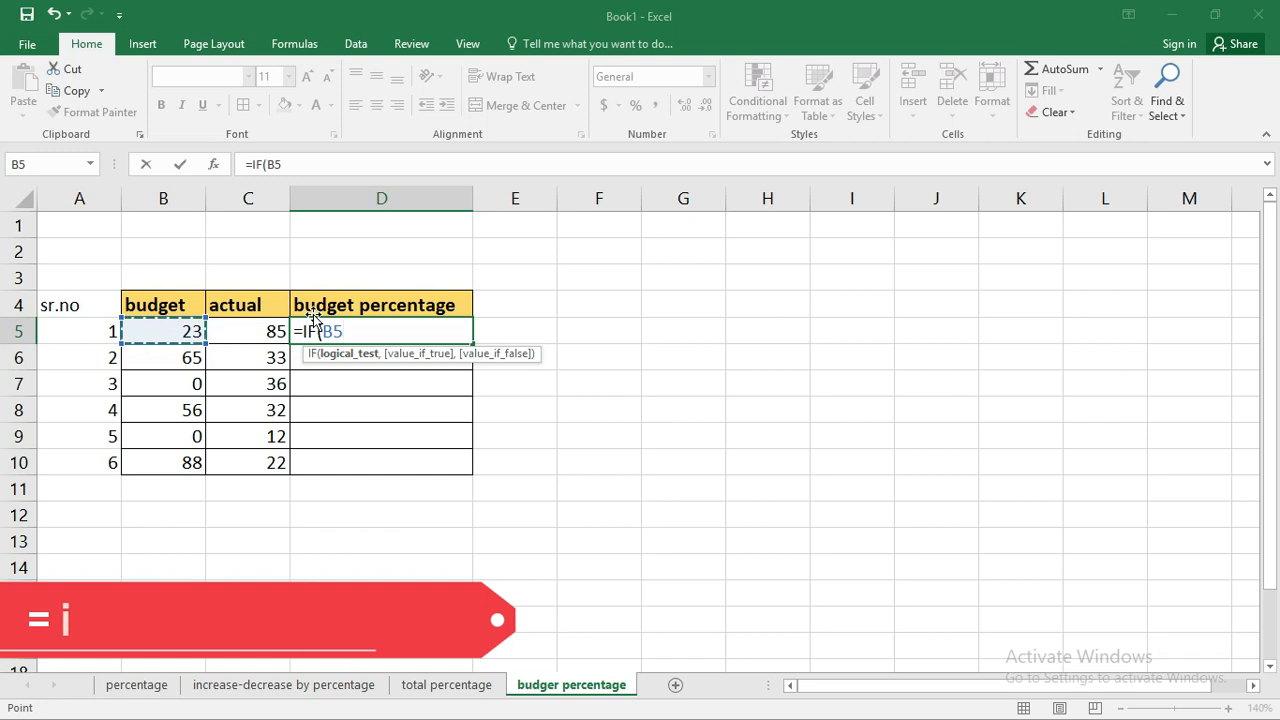
type("=0,")
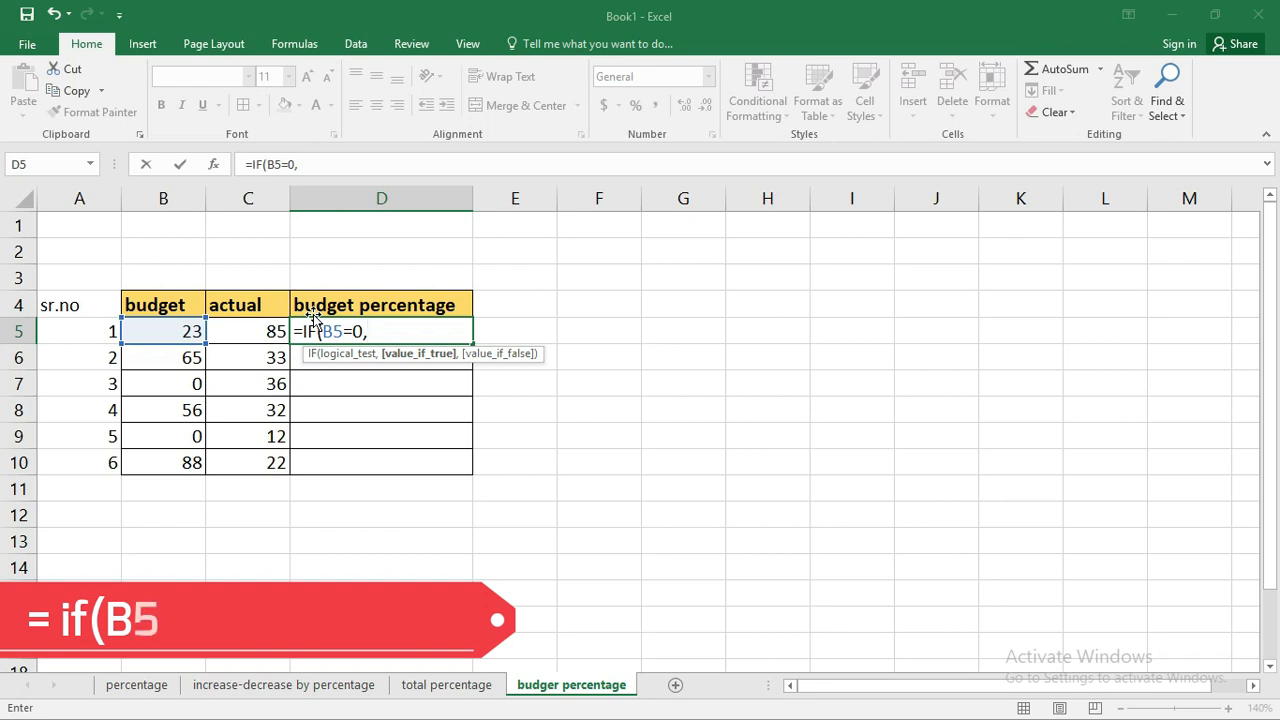
type("0")
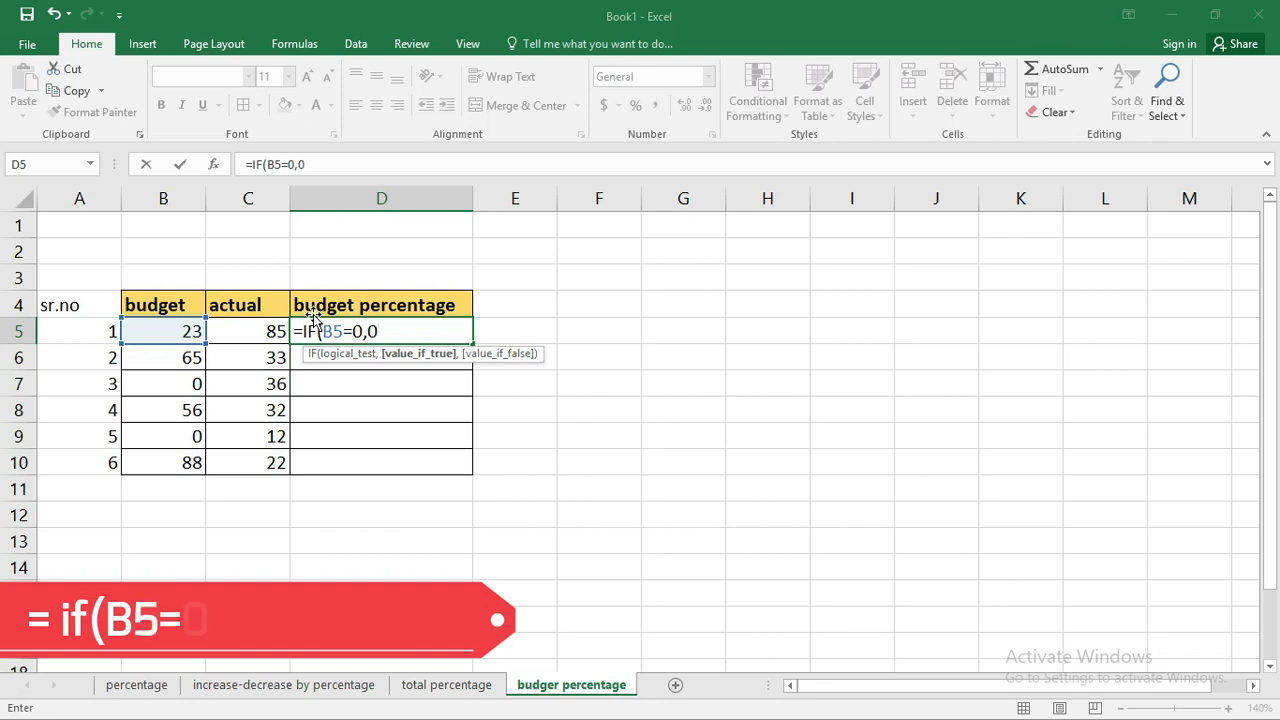
type(",")
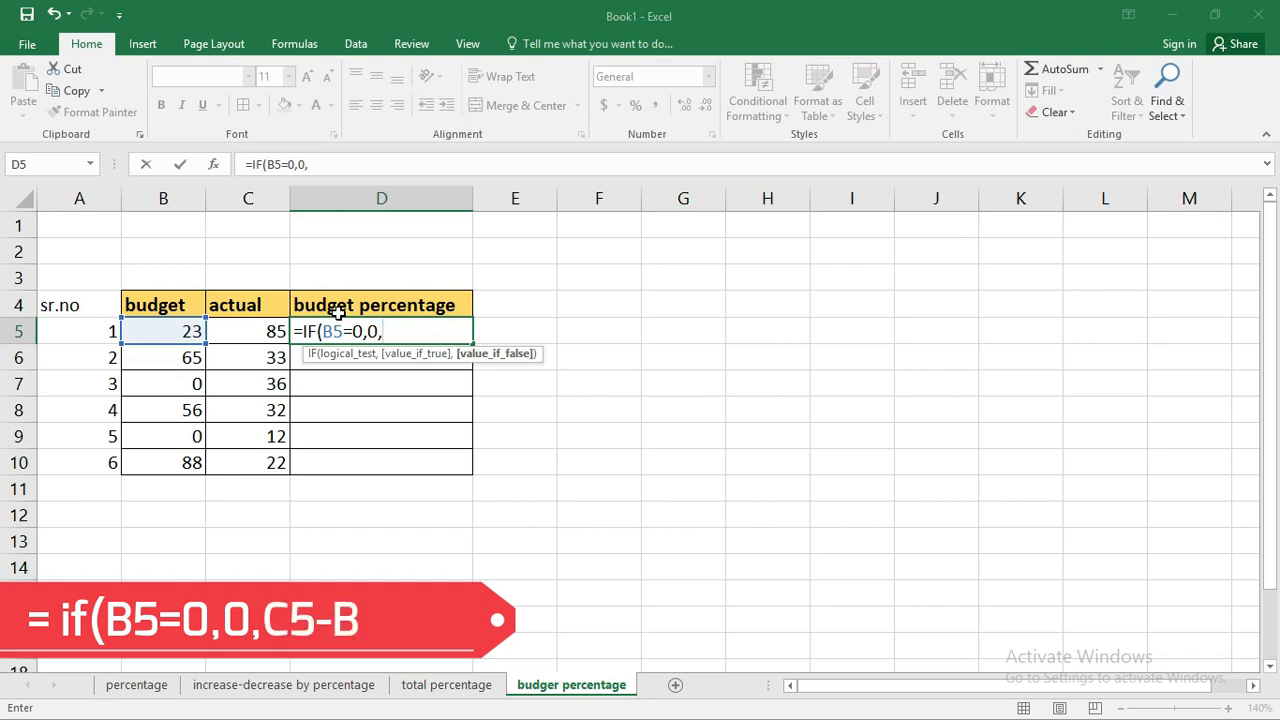
left_click(257, 325)
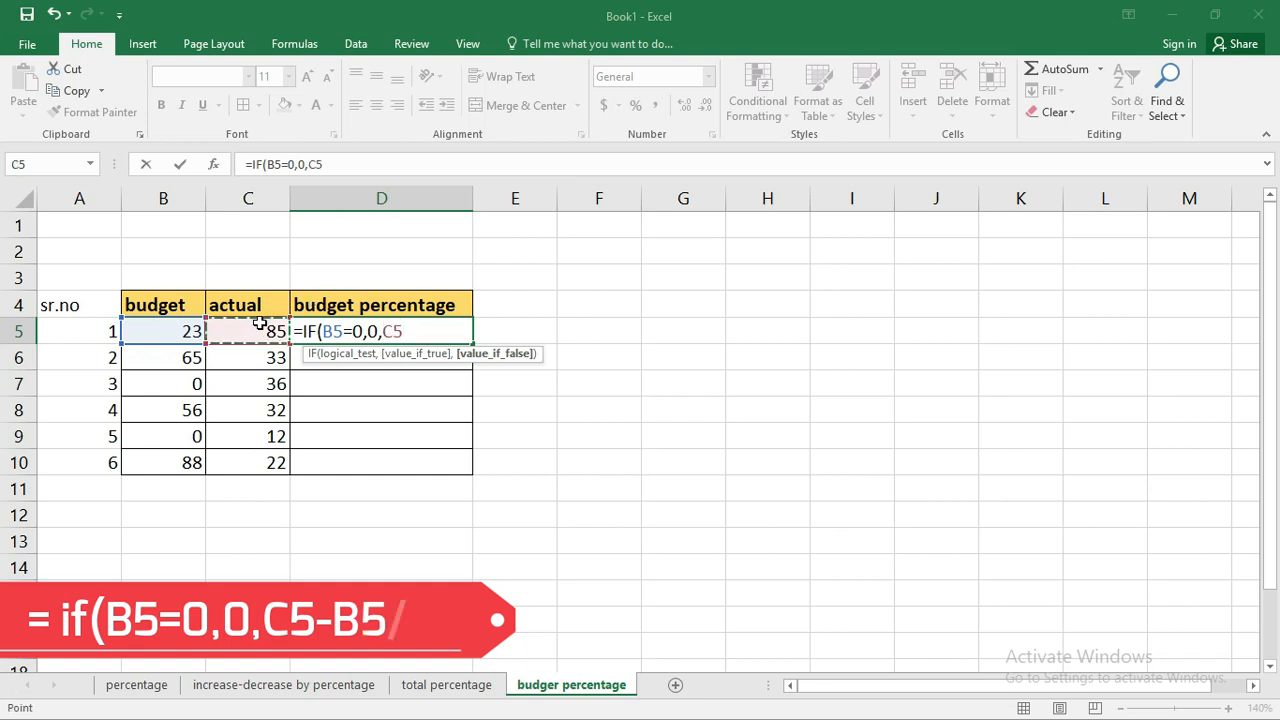
type("-")
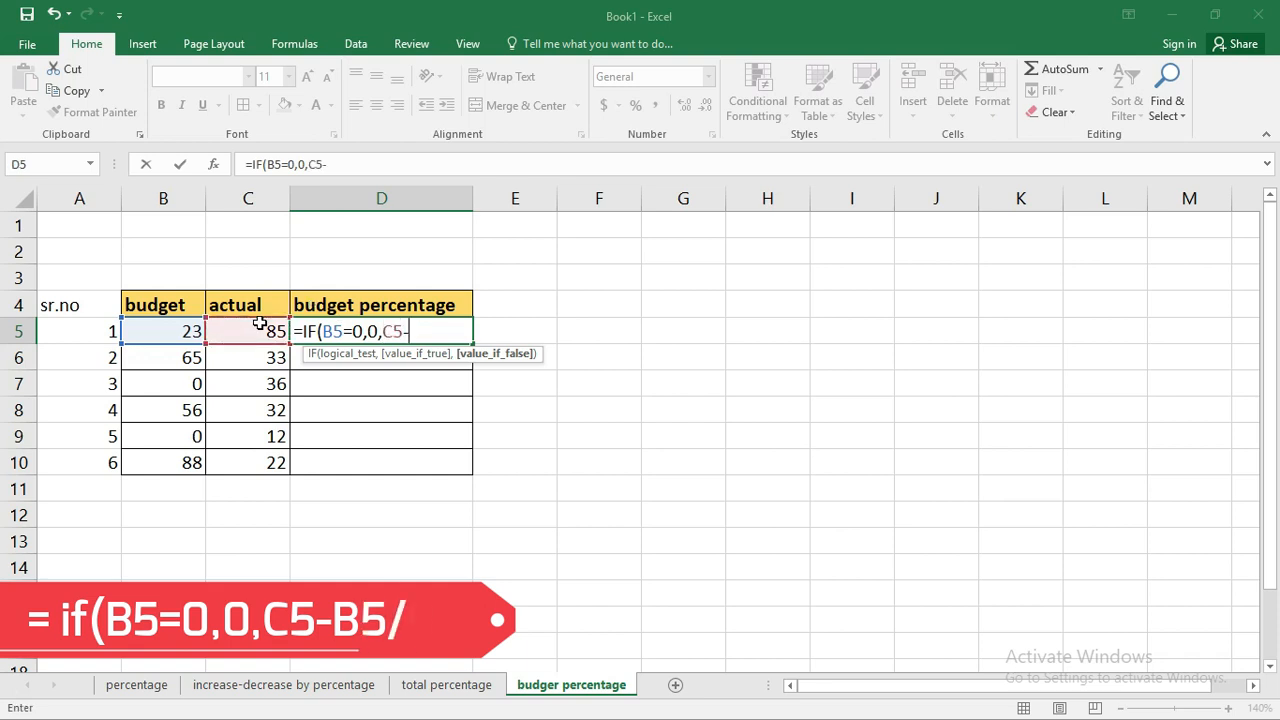
left_click(164, 330)
type("/")
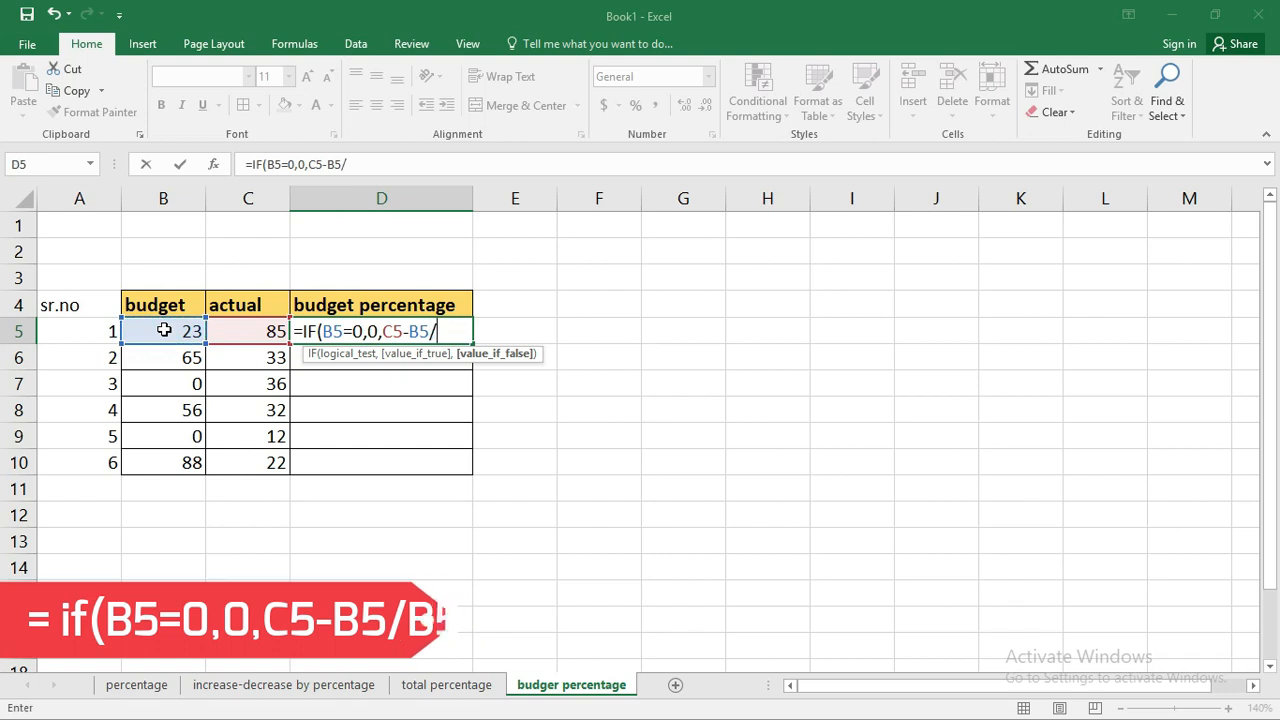
left_click(164, 330)
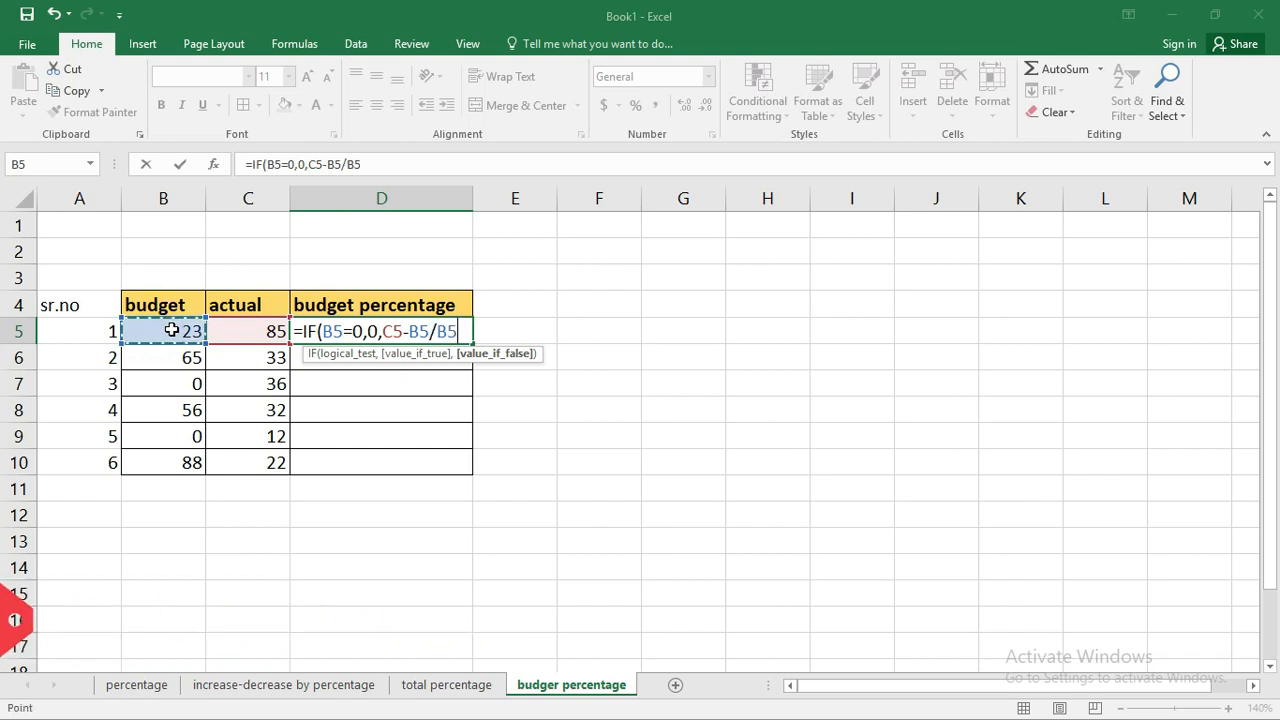
key("Return")
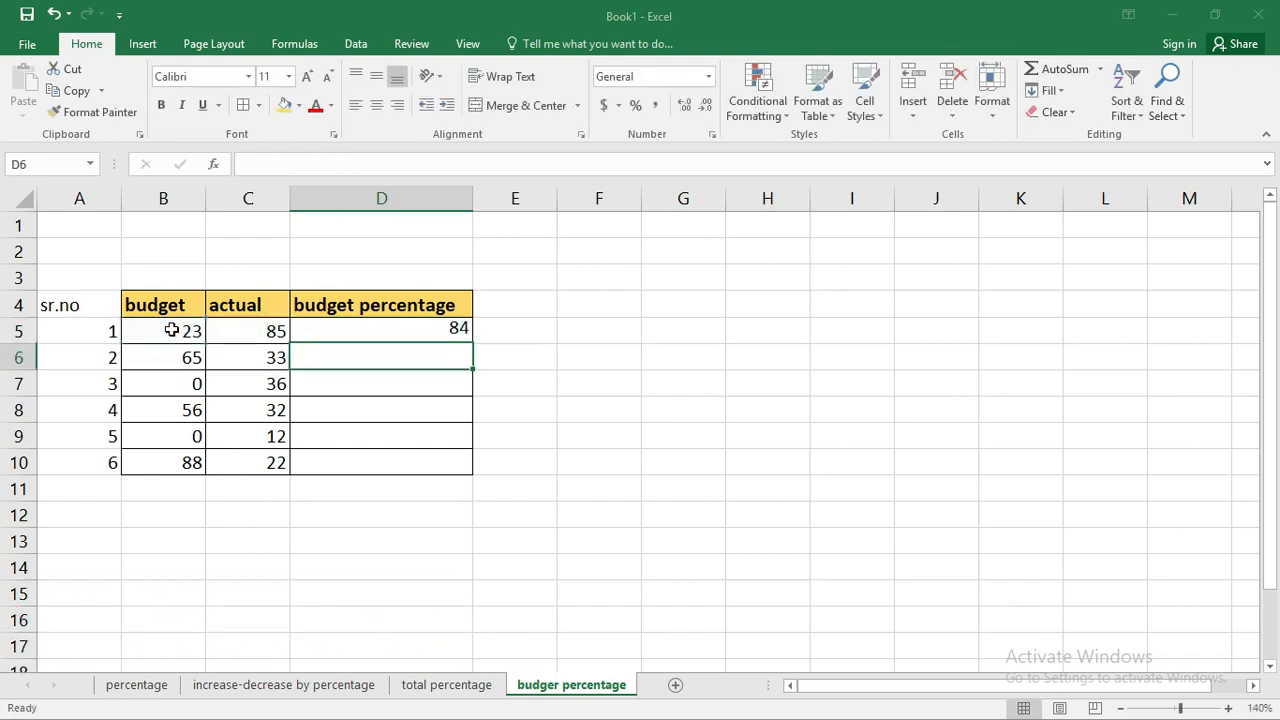
left_click(392, 336)
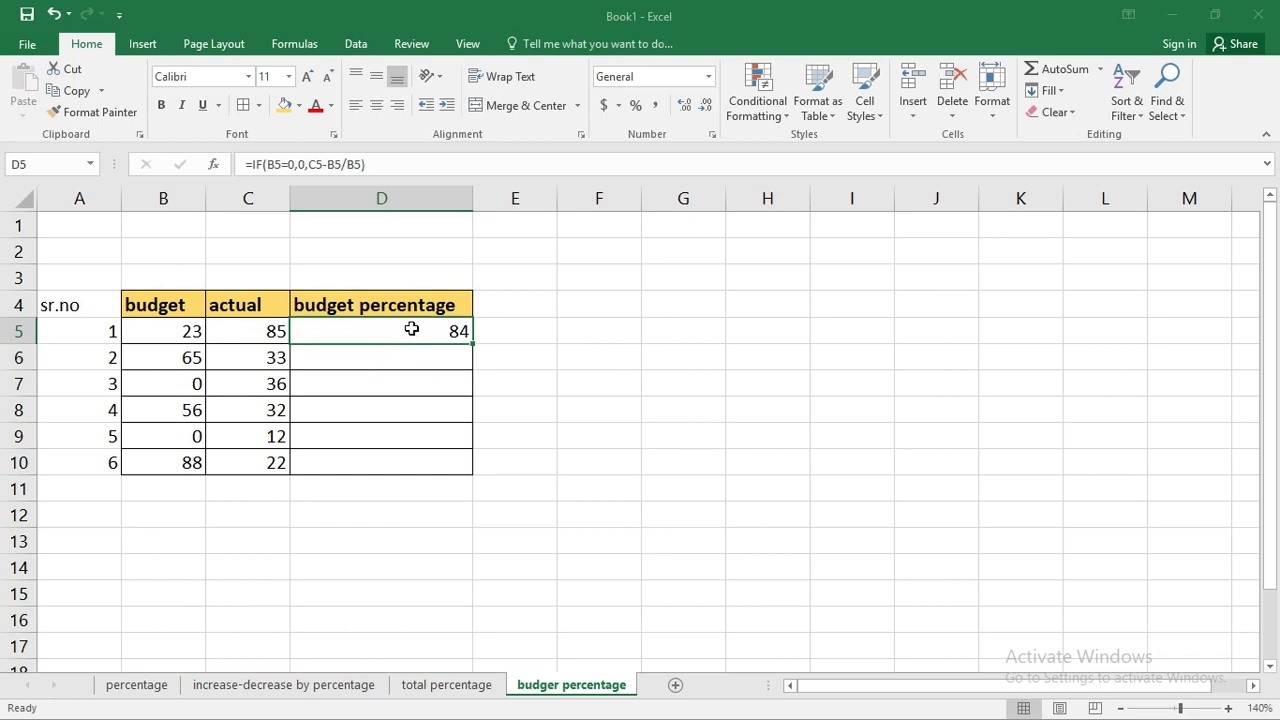
- Format D5 as a percentage, and enter the formula =IF(B6=0,0,C6-B6/B6) in D6
key("ctrl+shift+5")
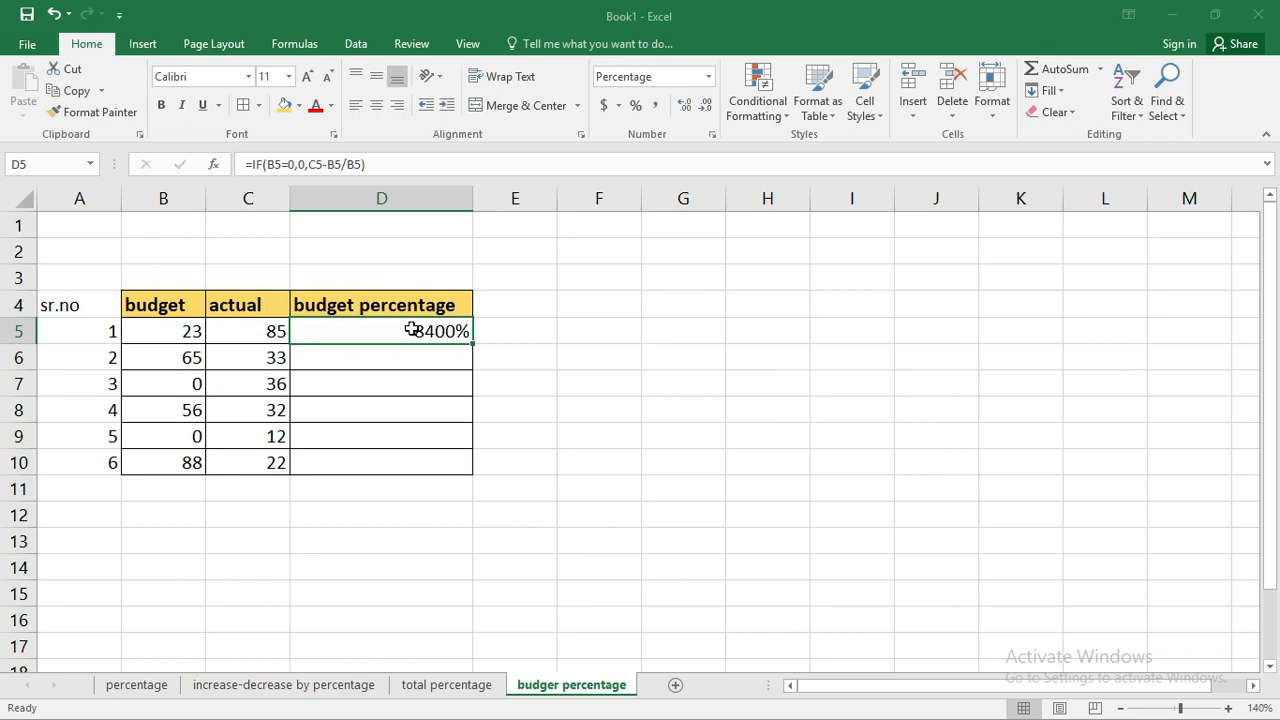
left_click(458, 363)
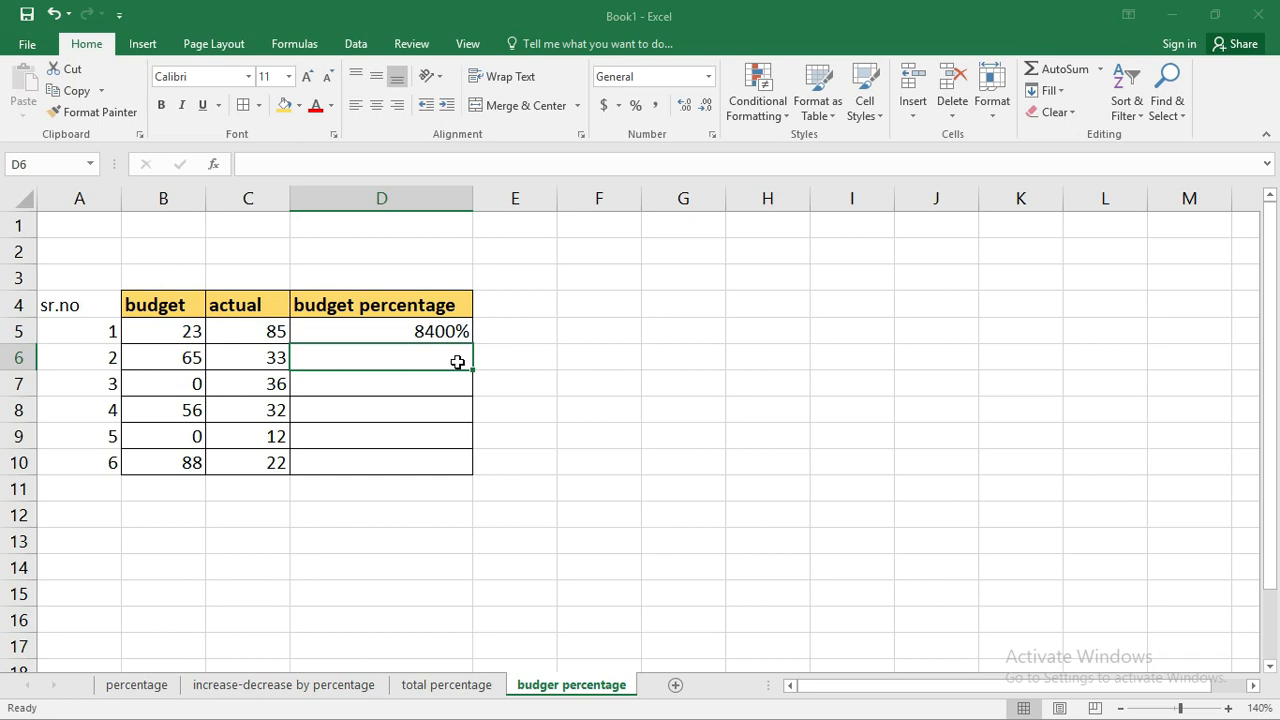
type("if")
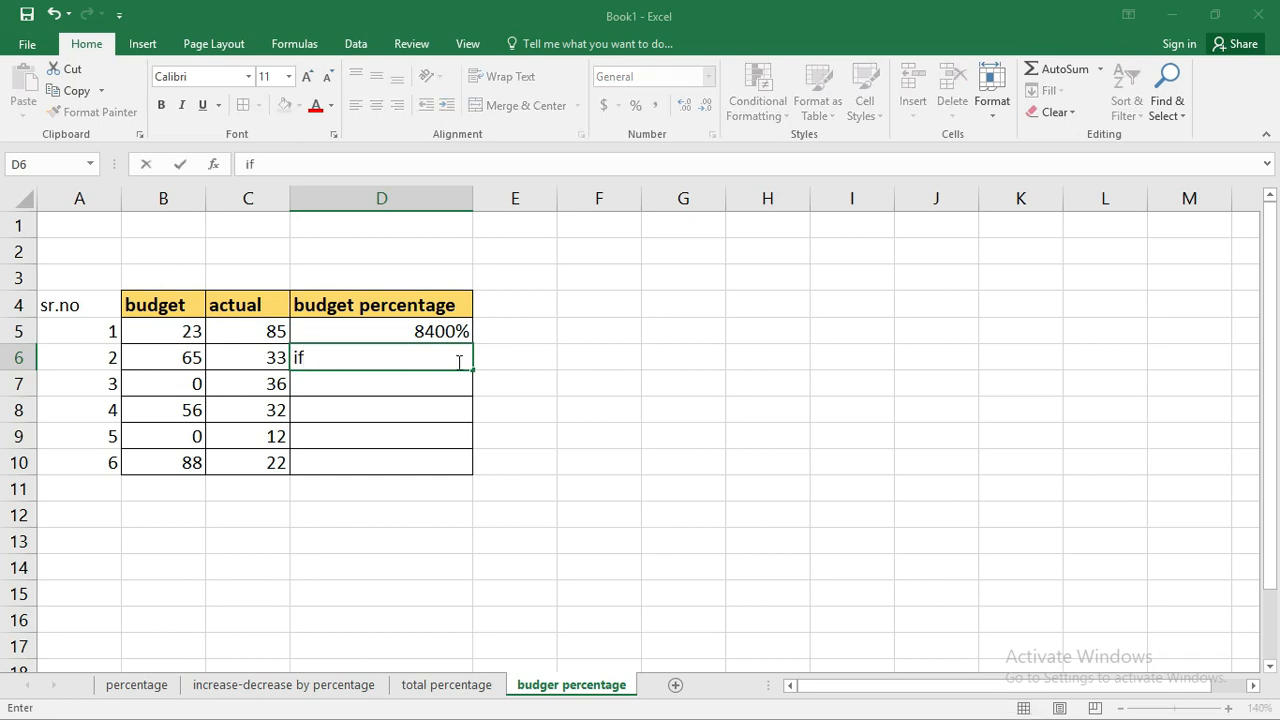
key("BackSpace")
key("BackSpace")
type("=")
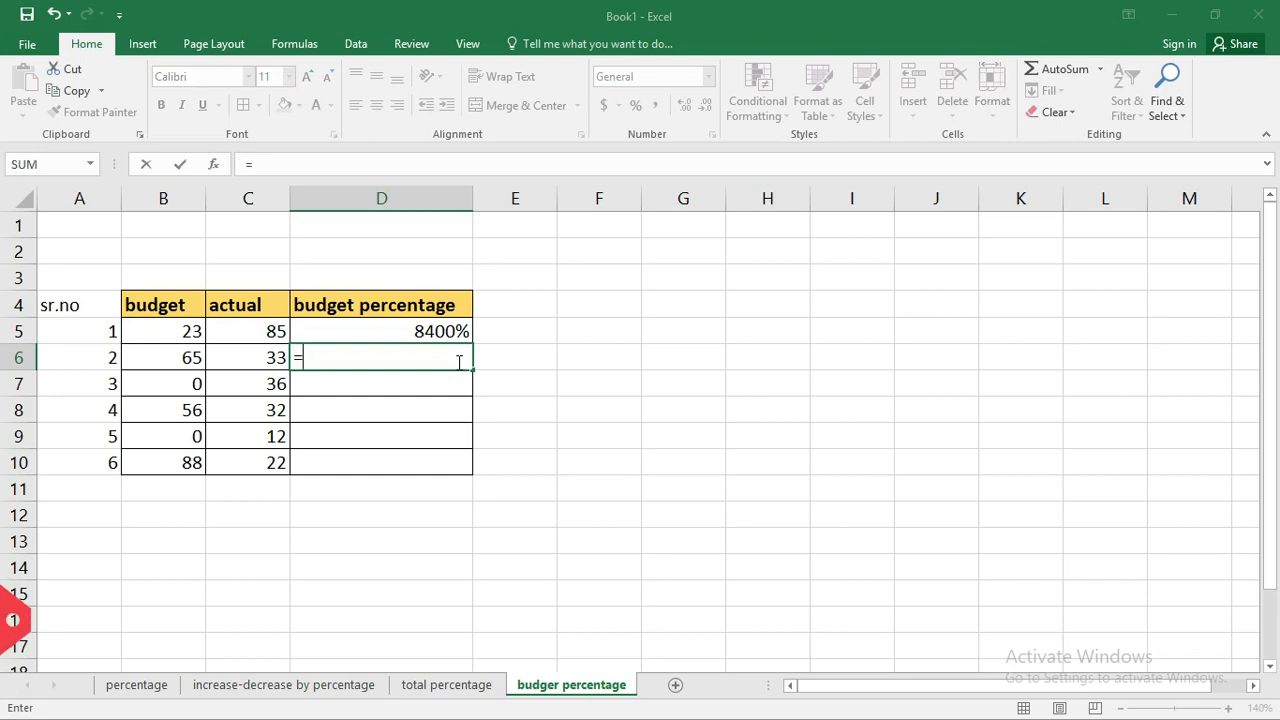
type("f")
key("BackSpace")
type("if")
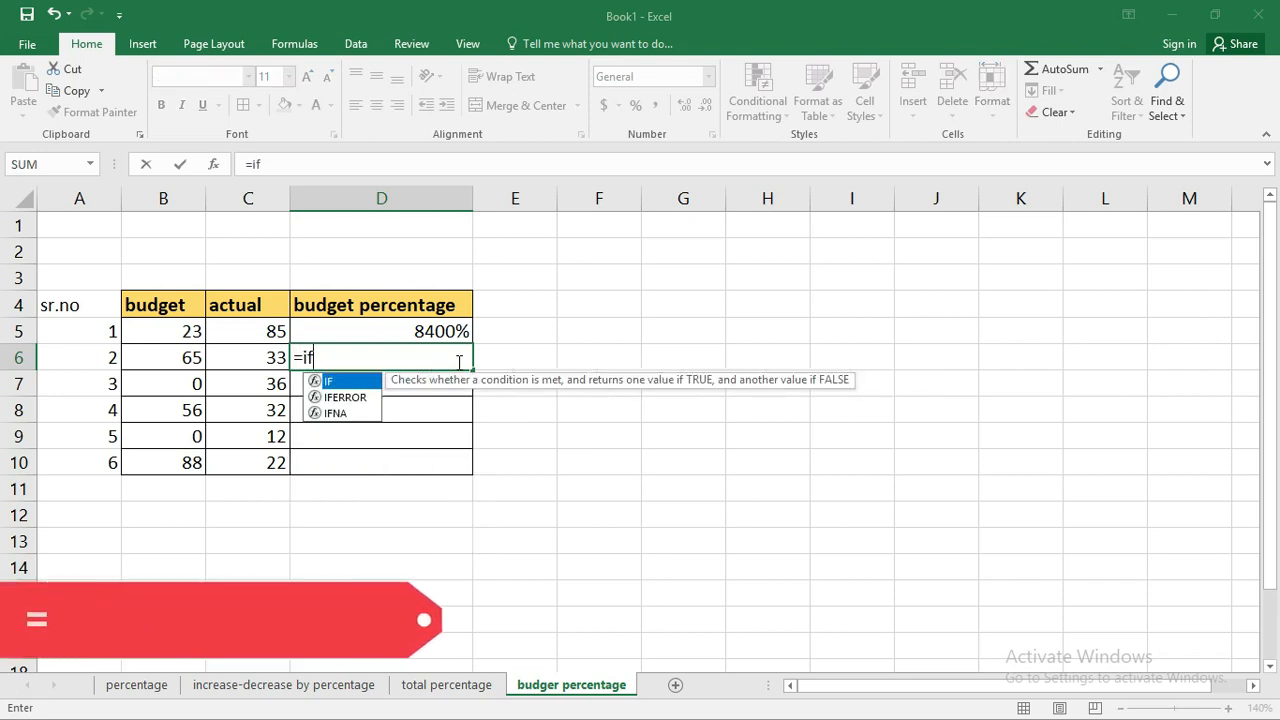
key("Tab")
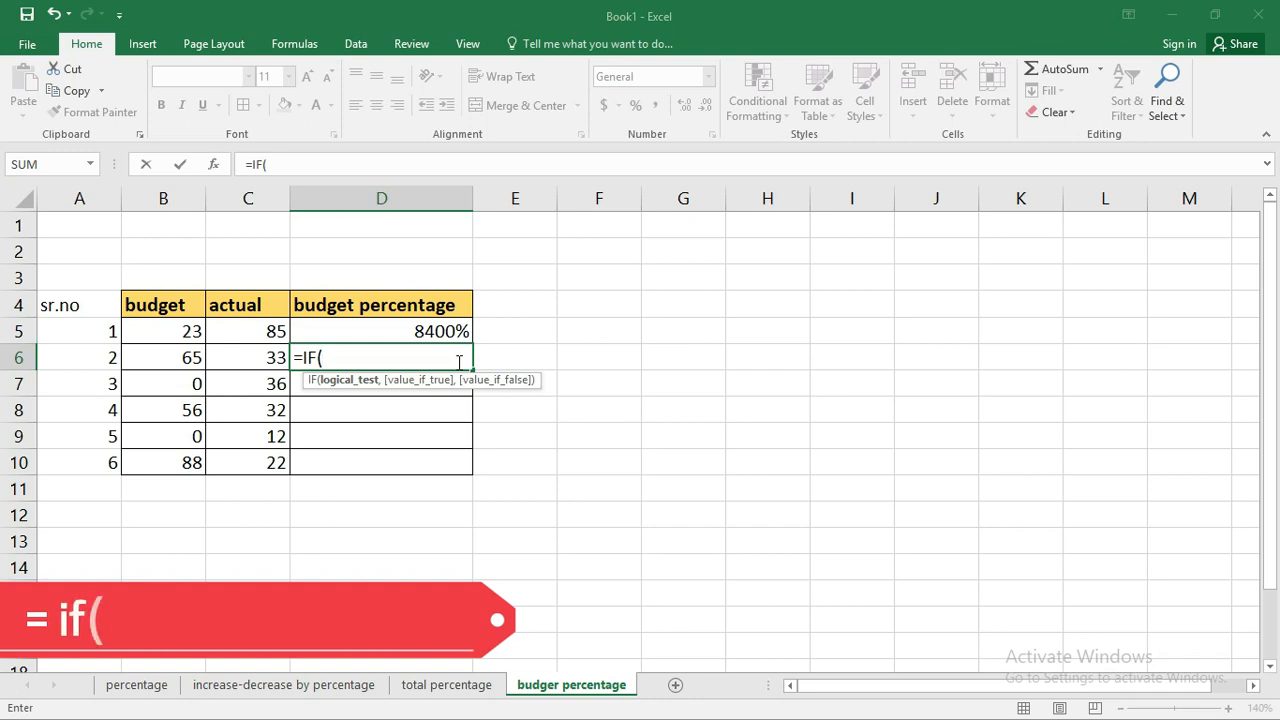
left_click(168, 357)
type("=")
type("0")
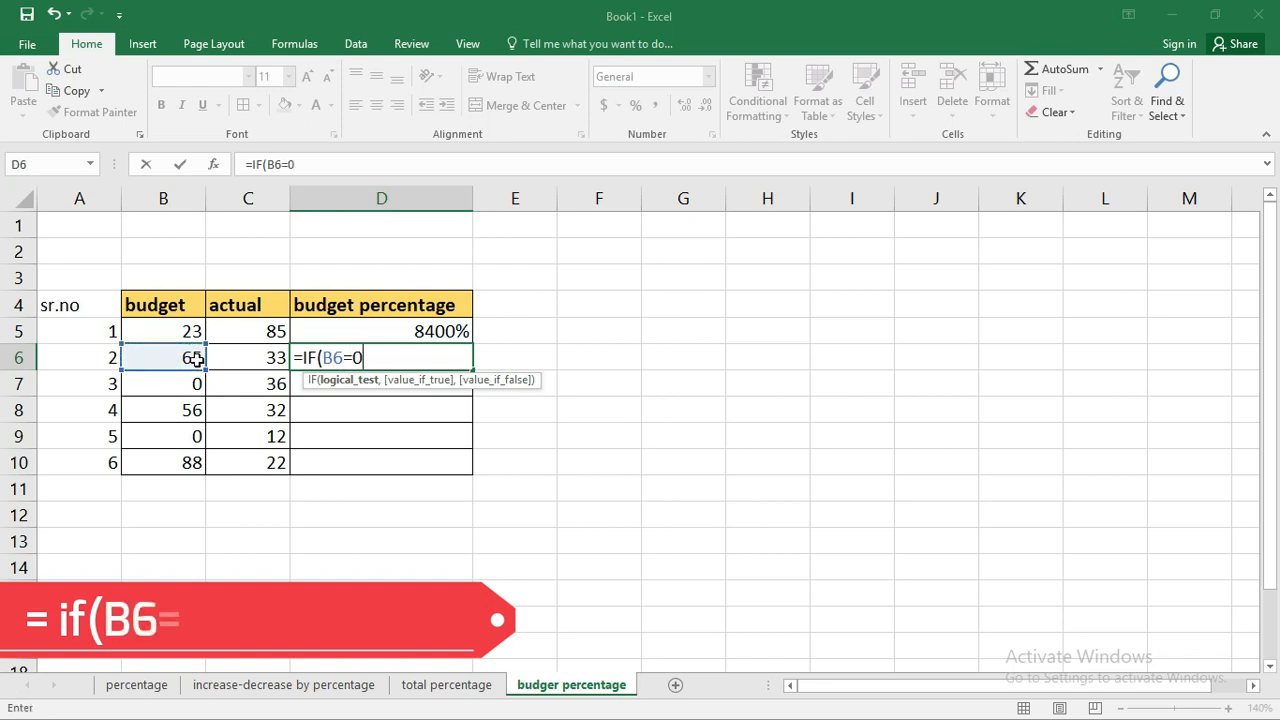
type(",0,")
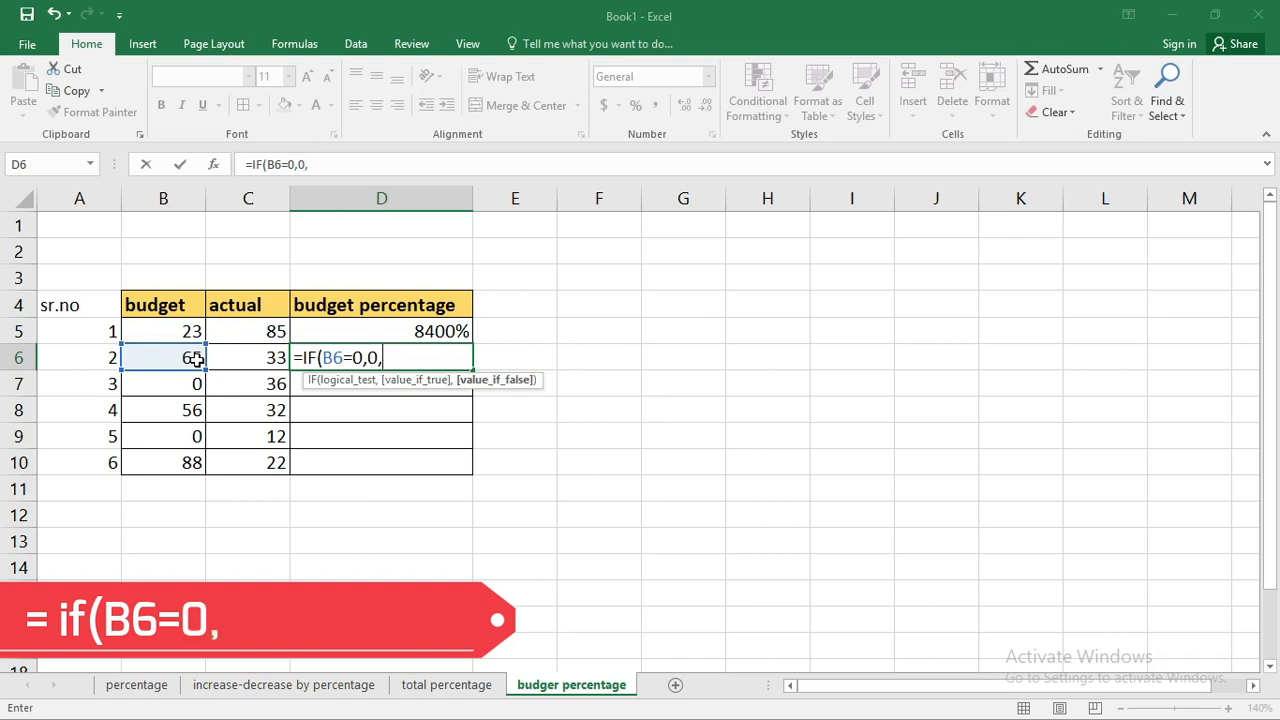
left_click(240, 362)
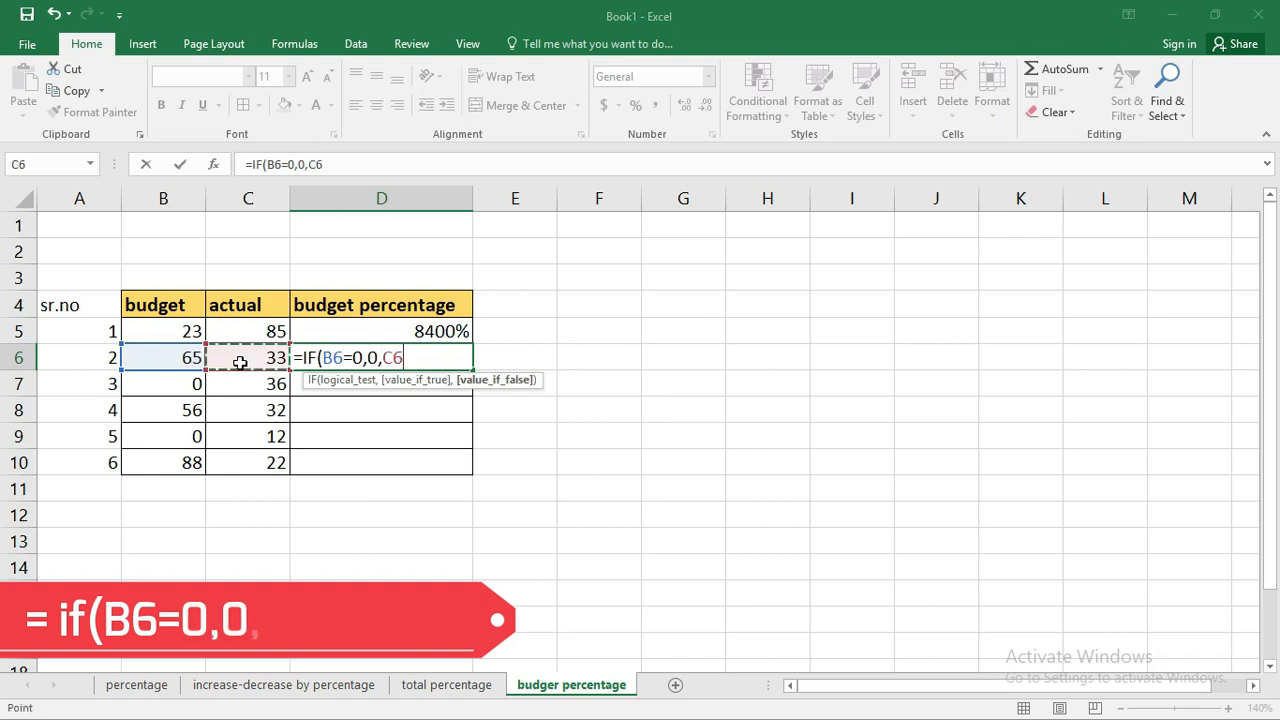
type("-")
left_click(167, 360)
type("/")
left_click(167, 358)
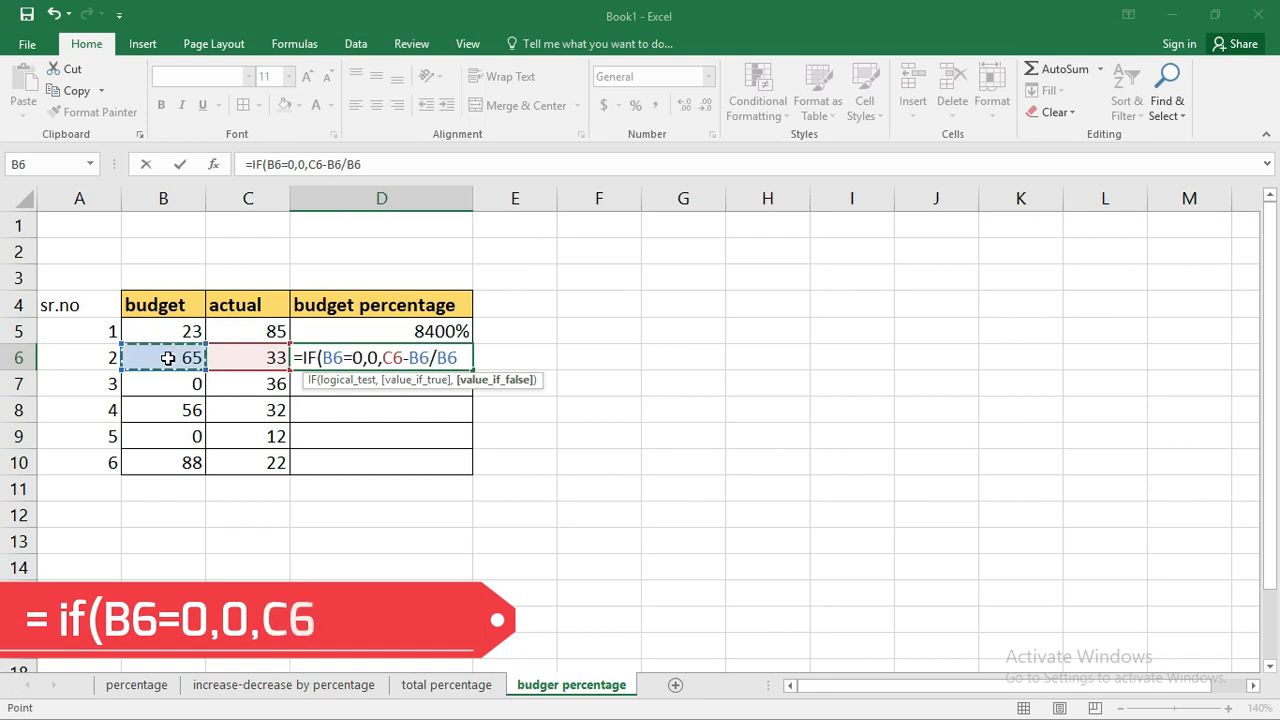
key("Return")
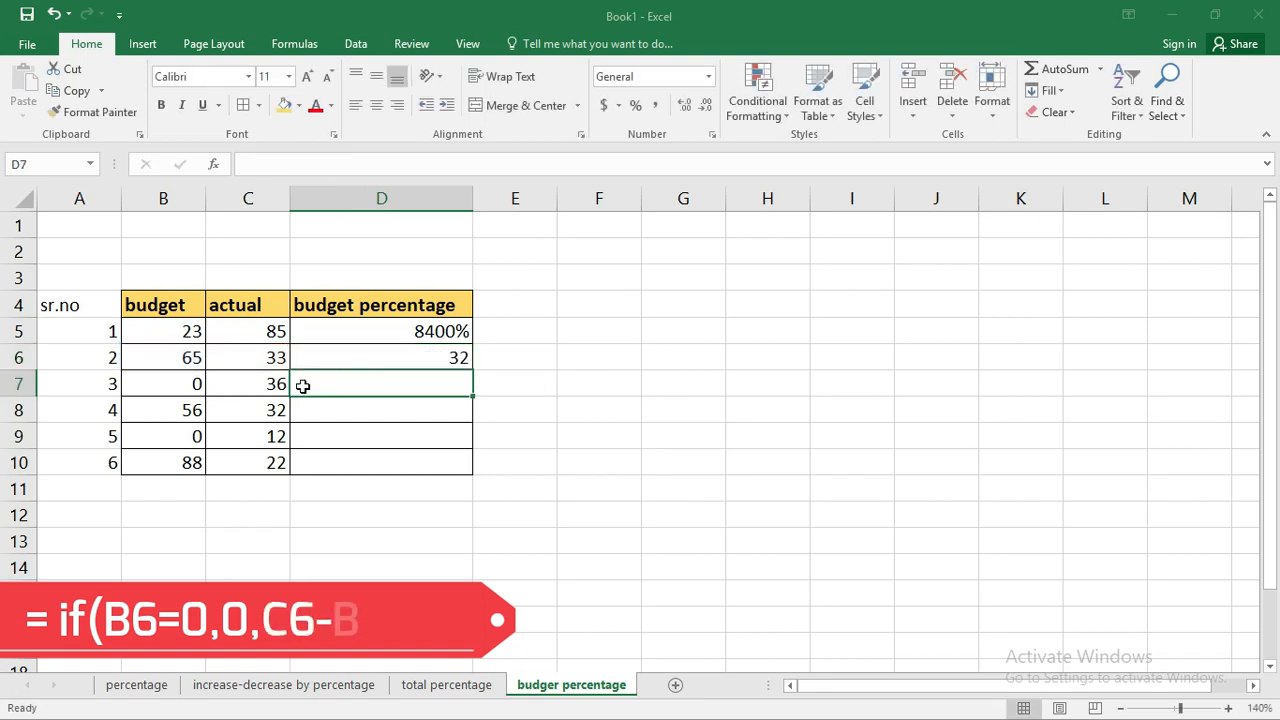
- Format D6 as a percentage and fill its formula down through D10
left_click(368, 362)
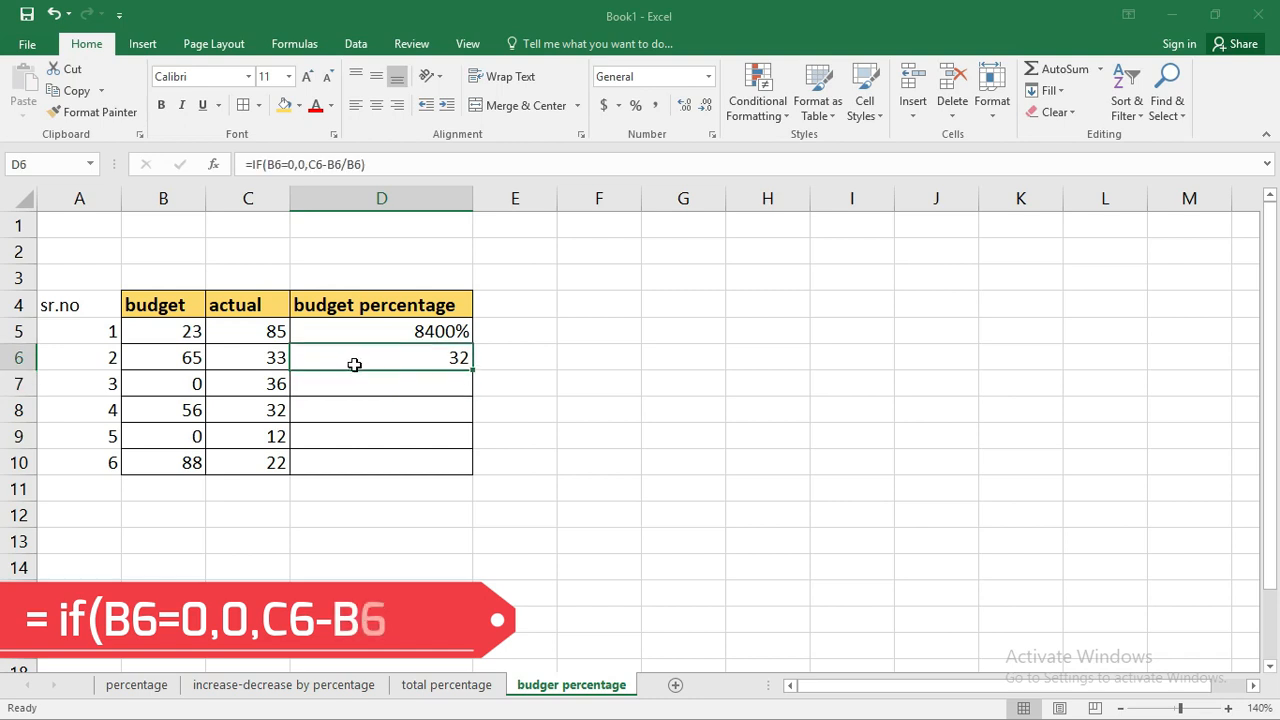
key("ctrl+shift+5")
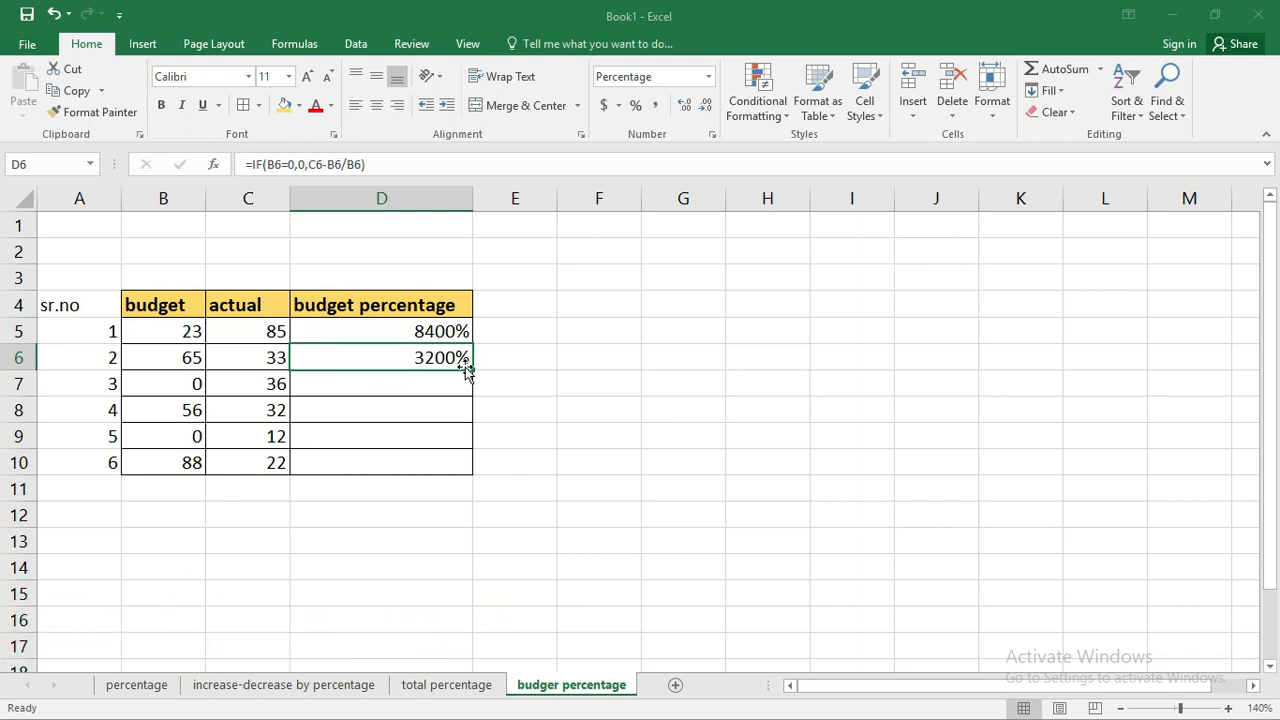
left_click_drag(472, 368, 474, 467)
left_click(576, 332)
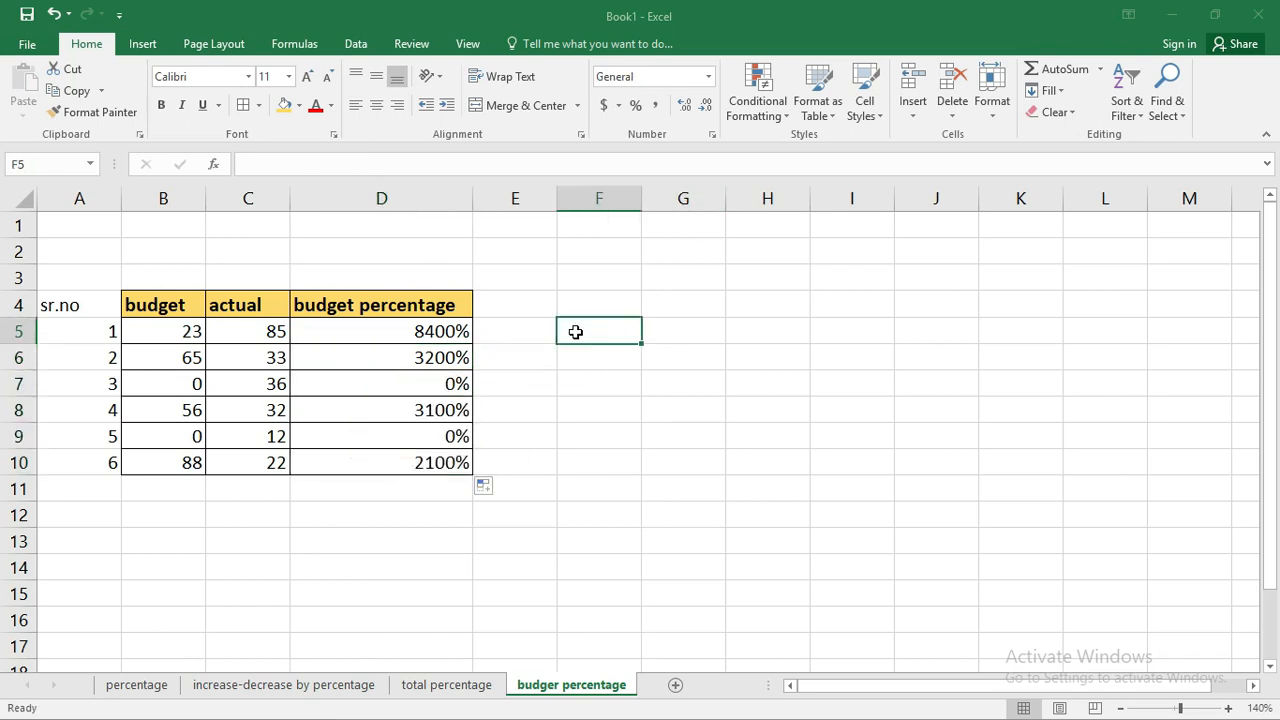